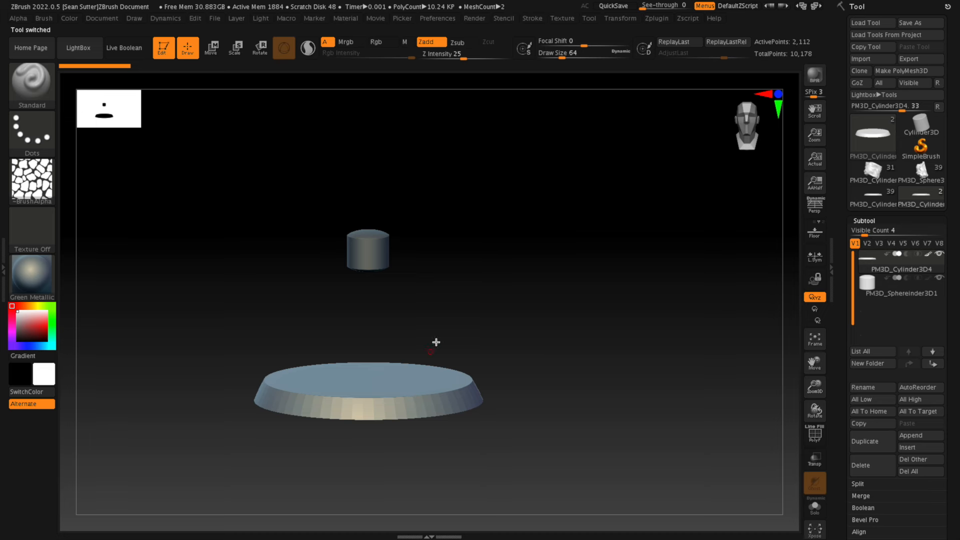
- Switch to the ClayBuildup brush and lower the small floating cylinder onto the centre of the round base
key("b")
key("c")
key("b")
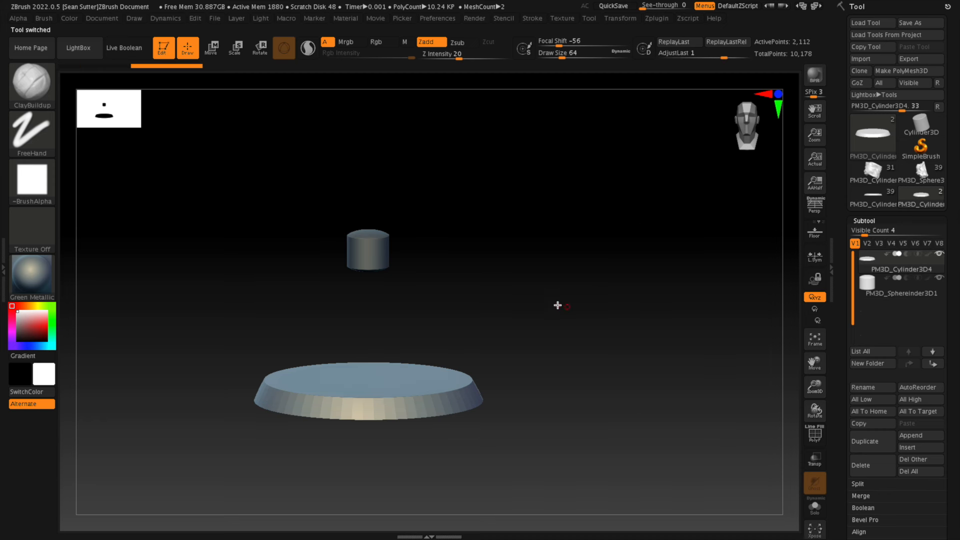
left_click(363, 254, "alt")
left_click_drag(530, 311, 565, 349)
key("w")
left_click_drag(359, 159, 363, 311)
left_click_drag(457, 320, 482, 409)
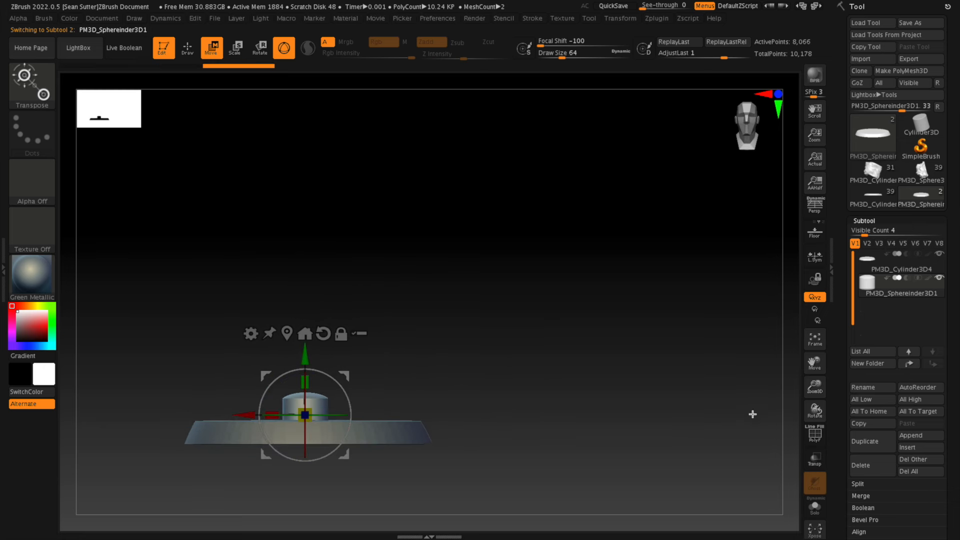
- Duplicate the small cylinder and raise the copy well above the base
left_click(864, 440)
left_click_drag(305, 356, 305, 230)
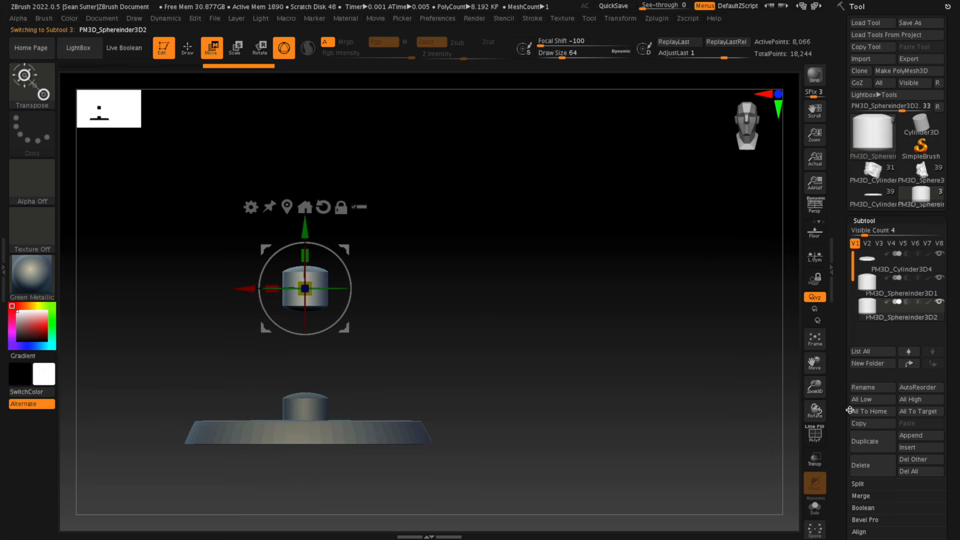
- DynaMesh the raised cylinder at resolution 128 and move it a little higher
scroll(839, 492, "down", 3)
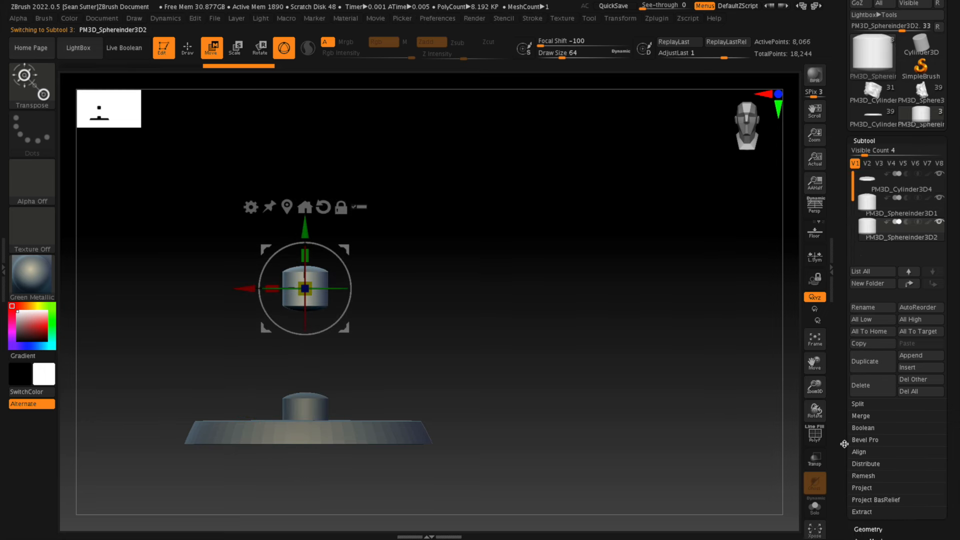
left_click(868, 528)
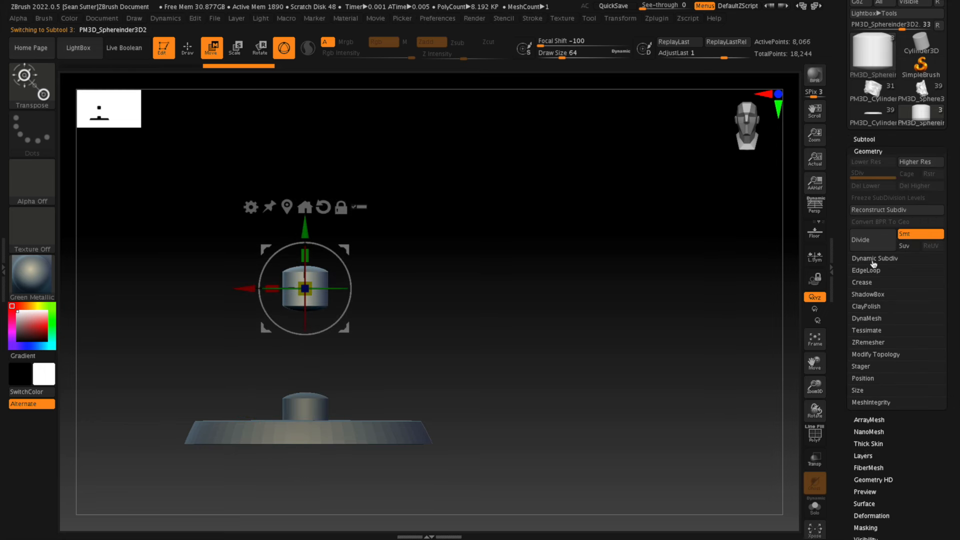
left_click(870, 318)
left_click(880, 339)
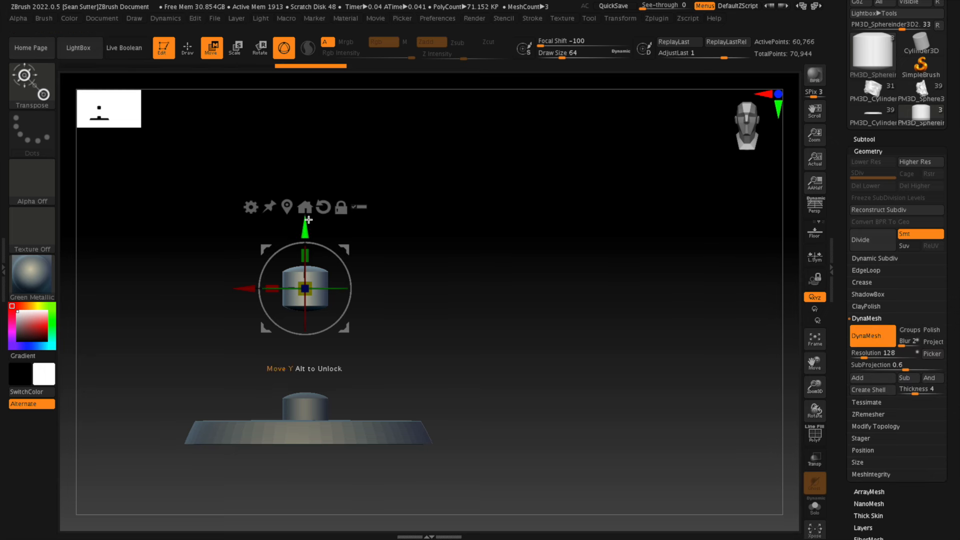
left_click_drag(309, 220, 314, 177)
left_click(879, 111)
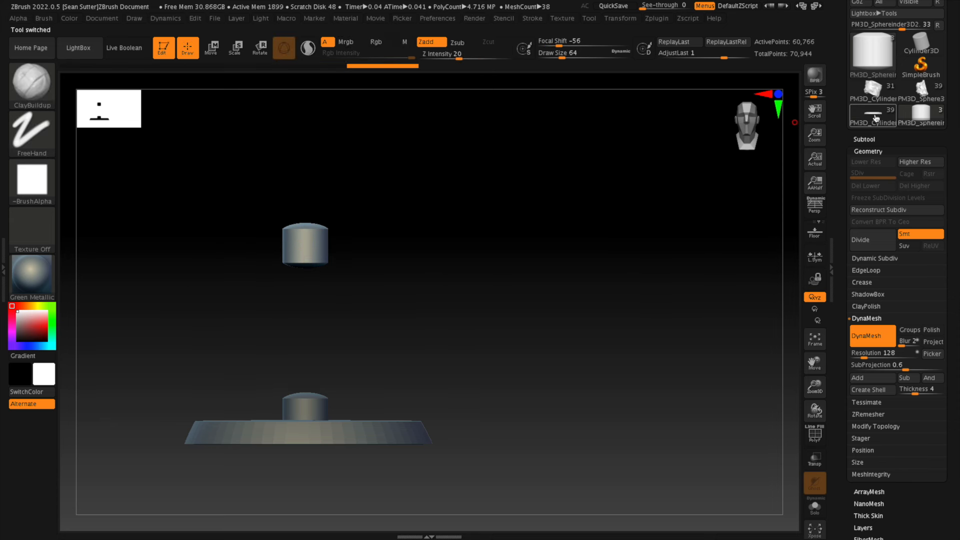
mouse_move(877, 121)
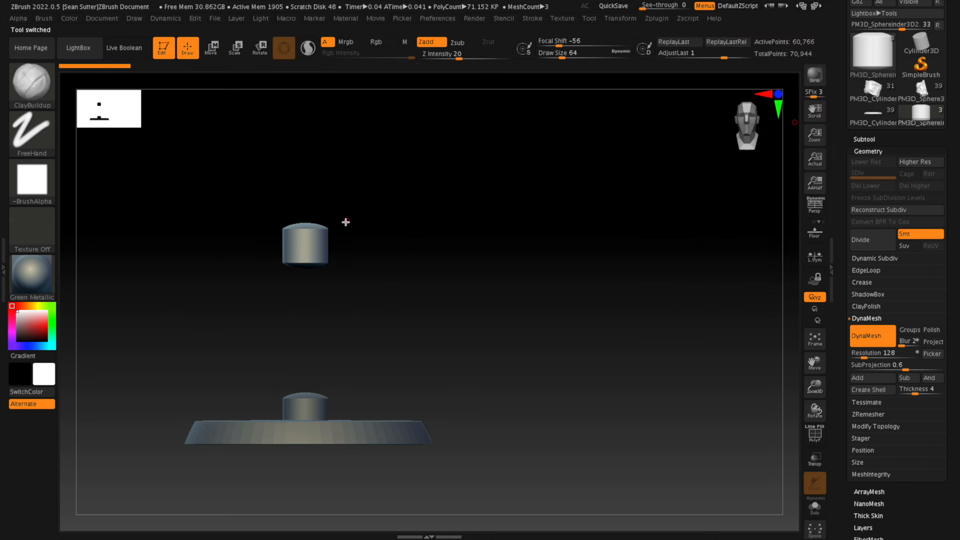
key("w")
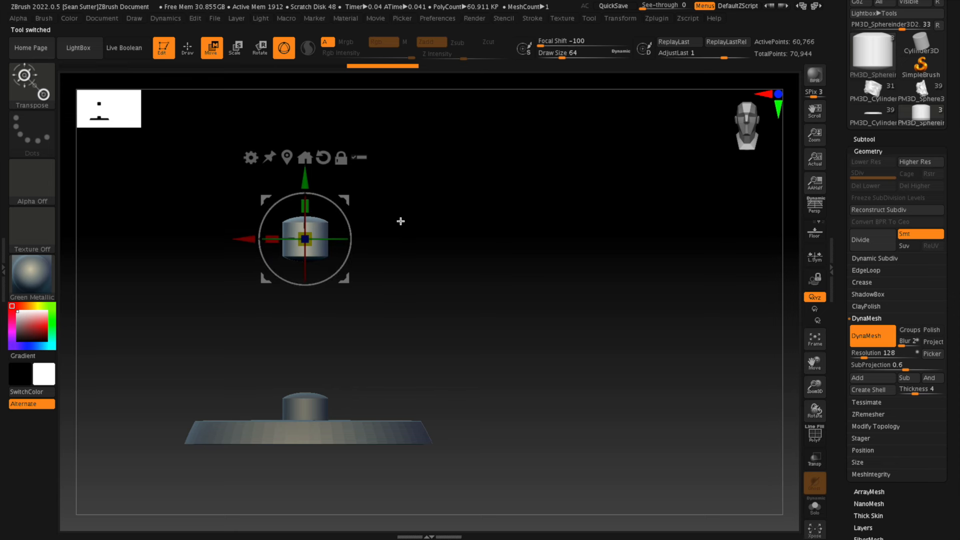
- Duplicate the DynaMeshed cylinder and raise the copy above it as the head block
left_click(863, 139)
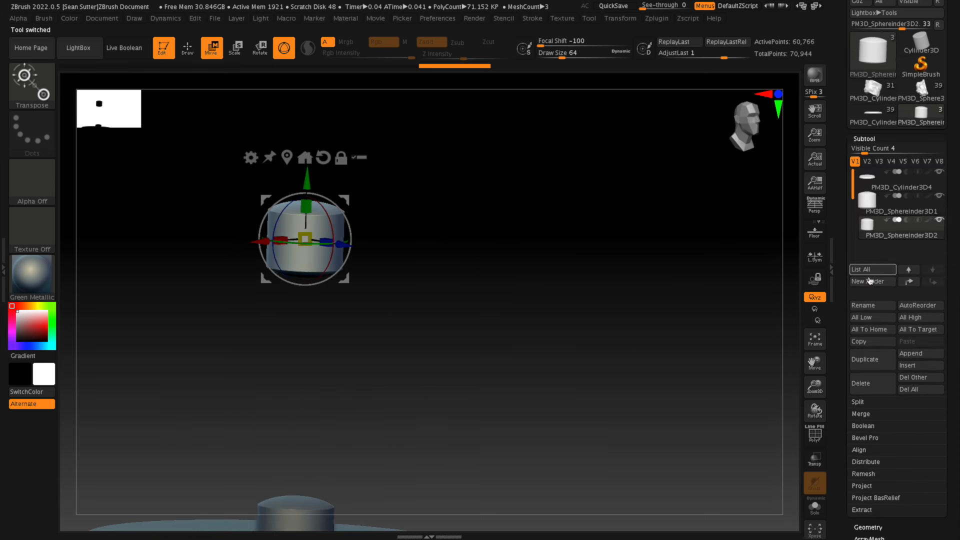
left_click(870, 359)
left_click_drag(307, 180, 309, 87)
- Select the lower DynaMeshed cylinder and reposition it beneath the head block as the torso
left_click(329, 225, "alt")
left_click_drag(476, 251, 465, 250, "shift")
left_click_drag(465, 250, 456, 305, "alt")
left_click_drag(309, 198, 315, 191)
left_click_drag(308, 140, 308, 110, "alt")
left_click_drag(308, 137, 317, 89)
left_click_drag(427, 168, 255, 253, "shift")
- Choose a masking brush and mask one section of the torso cylinder
left_click(29, 129, "ctrl")
left_click(32, 86, "ctrl")
left_click(237, 139, "ctrl")
left_click_drag(395, 205, 257, 199, "ctrl")
mouse_move(388, 214)
left_mouse_down("ctrl")
mouse_move(272, 257)
mouse_move(379, 240)
left_mouse_up("ctrl")
left_click(389, 150, "ctrl")
- Reshape the torso into an upper and a lower section and tilt it slightly sideways under the head
left_click_drag(349, 131, 360, 156)
left_click_drag(353, 125, 367, 125)
left_click_drag(457, 153, 413, 188)
left_click_drag(278, 165, 295, 167)
left_click_drag(419, 159, 500, 145)
left_click_drag(360, 125, 366, 125)
left_click_drag(490, 219, 439, 265)
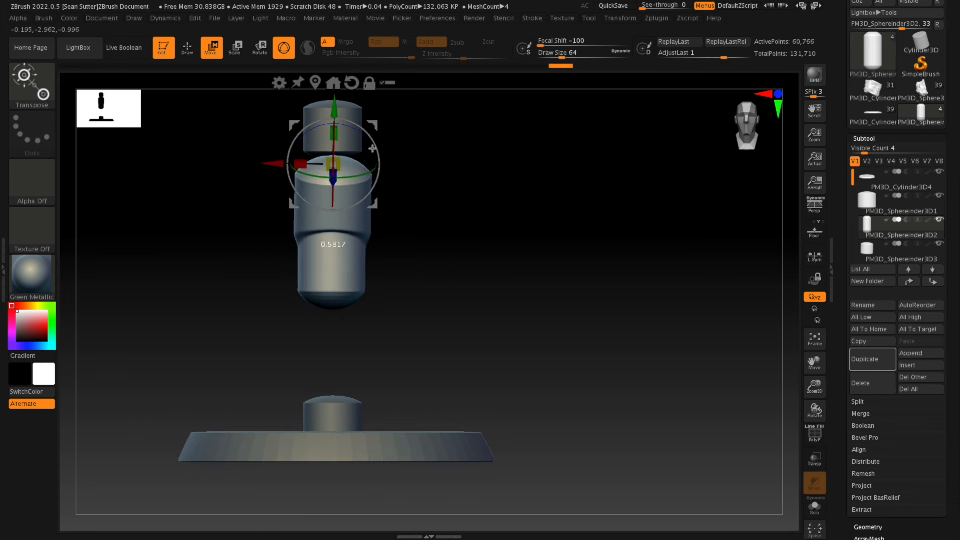
left_click_drag(373, 170, 364, 138)
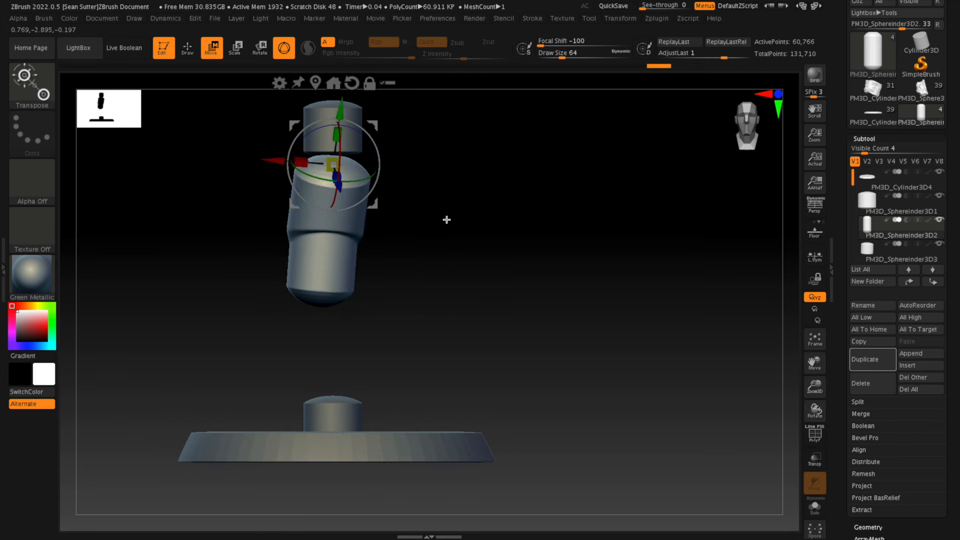
- Duplicate the torso and turn the copy into a smaller arm piece beside the shoulder
left_click(869, 361)
left_click_drag(329, 165, 327, 167)
left_click_drag(294, 125, 237, 115)
left_click_drag(276, 154, 320, 153)
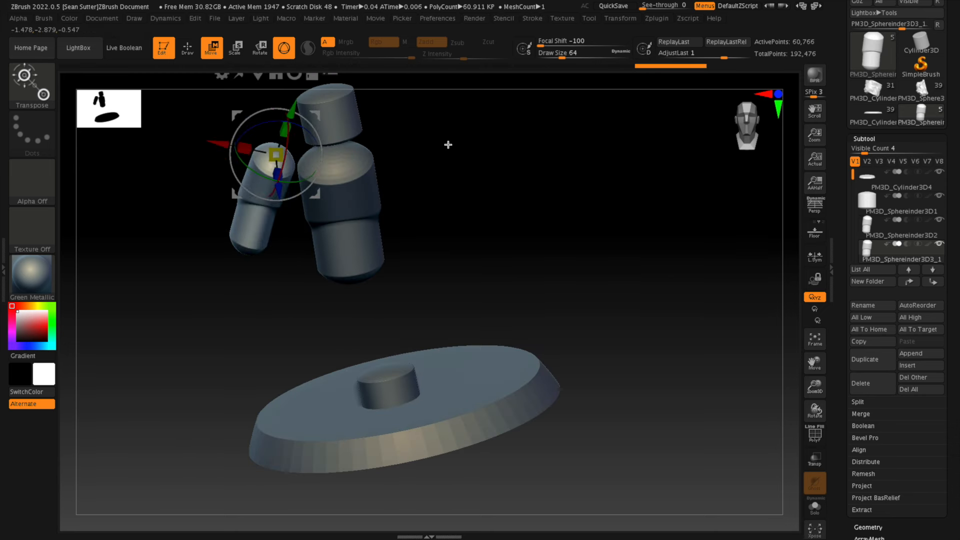
- Refine the arm piece's proportions, angle and position so it hangs from the shoulder
left_click_drag(448, 144, 463, 158, "shift")
left_click_drag(304, 168, 374, 151)
left_click_drag(243, 144, 253, 148)
left_click_drag(415, 159, 454, 158)
left_click_drag(321, 163, 315, 165)
left_click_drag(314, 171, 305, 179)
left_click_drag(425, 167, 445, 176, "shift")
left_click_drag(315, 194, 323, 215)
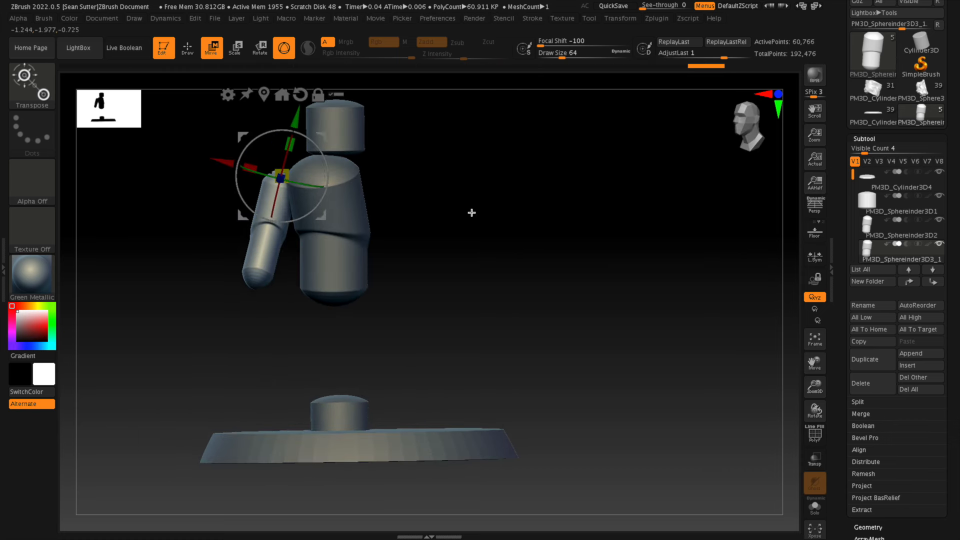
- Rotate and shift the sculpted arm to fit against the side of the torso
left_click_drag(471, 212, 455, 206)
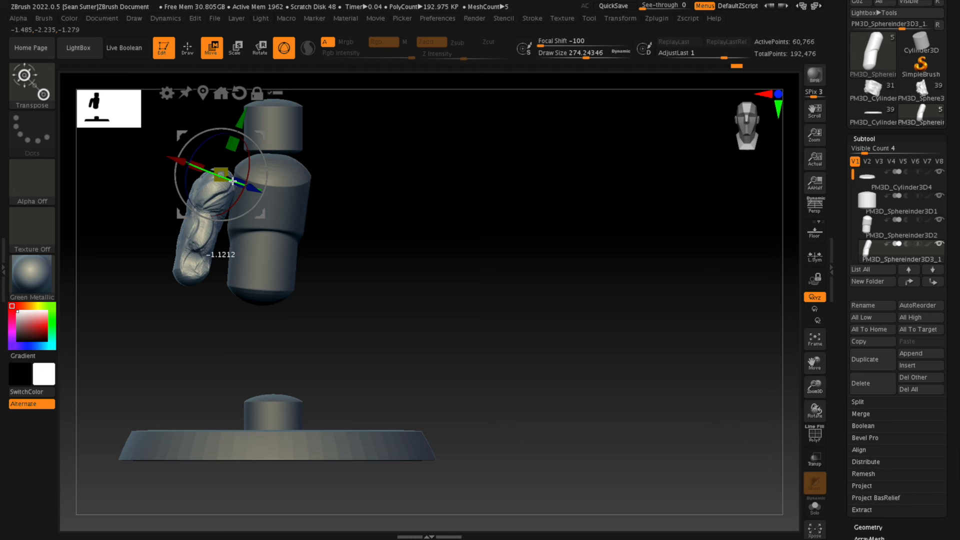
mouse_move(259, 165)
left_mouse_down()
mouse_move(261, 186)
mouse_move(224, 170)
left_mouse_up()
left_click_drag(260, 136, 278, 140)
- Select the torso and carve planes into its surface with the TrimDynamic brush
left_click(263, 174, "alt")
key("b")
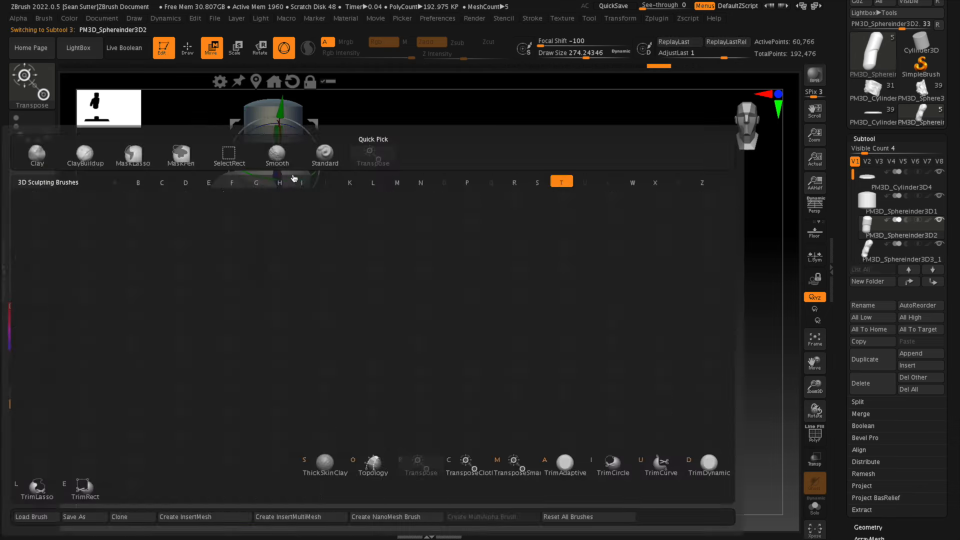
key("t")
key("d")
key("s")
left_click(308, 165)
left_click_drag(242, 181, 251, 175)
right_click_drag(251, 175, 265, 167)
left_click_drag(266, 167, 273, 175)
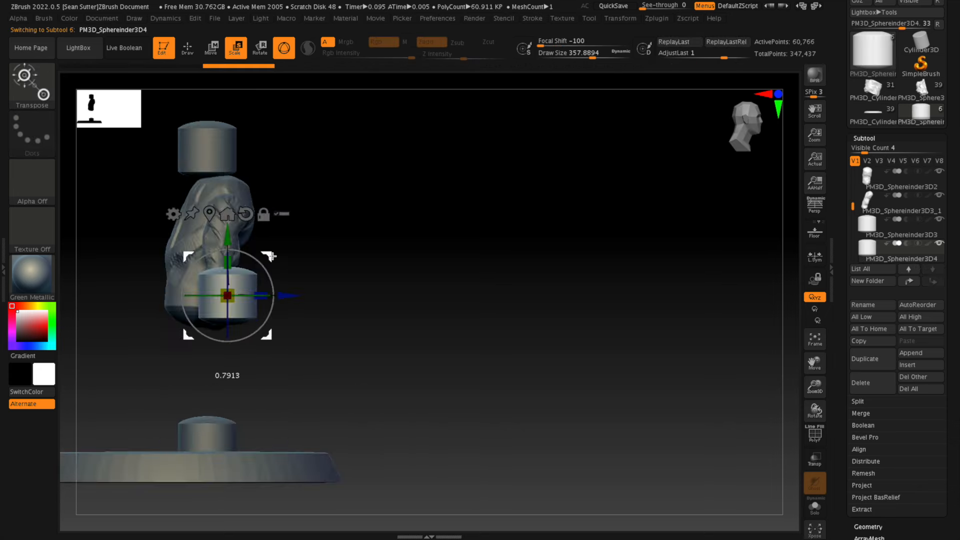
- Scale, rotate and place the new cylinder across the front of the waist as a forearm attached to the elbow
left_click_drag(270, 300, 258, 263)
left_click_drag(394, 251, 345, 251, "shift")
left_click_drag(253, 316, 296, 304)
left_click_drag(268, 337, 305, 355)
left_click_drag(272, 327, 260, 329)
left_click_drag(360, 295, 399, 292)
left_click_drag(465, 250, 425, 295, "alt")
left_click_drag(230, 288, 226, 300)
left_click_drag(167, 315, 161, 317)
left_click_drag(442, 283, 488, 281)
left_click_drag(233, 246, 246, 288)
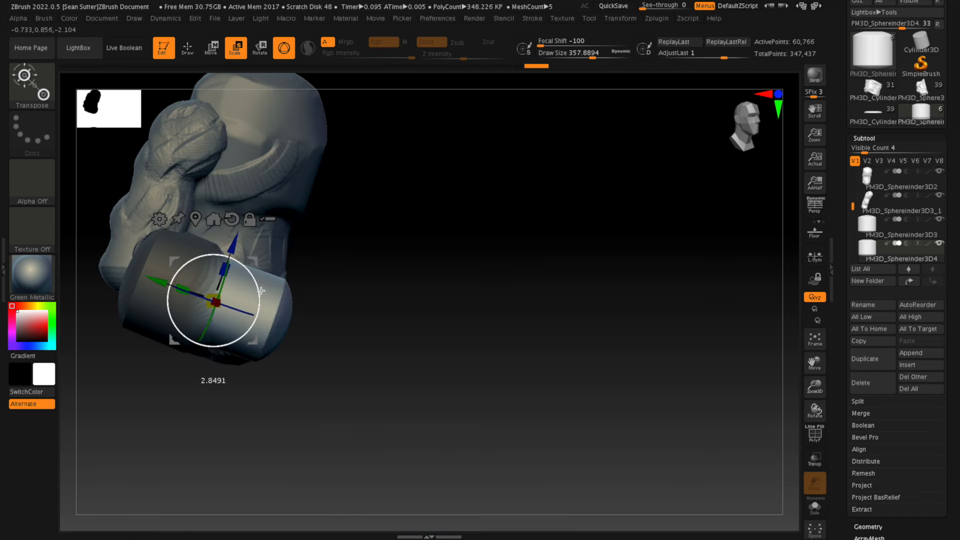
- Mask the elbow half of the forearm cylinder and pull the free end outward to lengthen it
left_click_drag(278, 371, 280, 383, "ctrl")
left_click_drag(92, 376, 239, 200, "ctrl")
left_click_drag(158, 282, 181, 289)
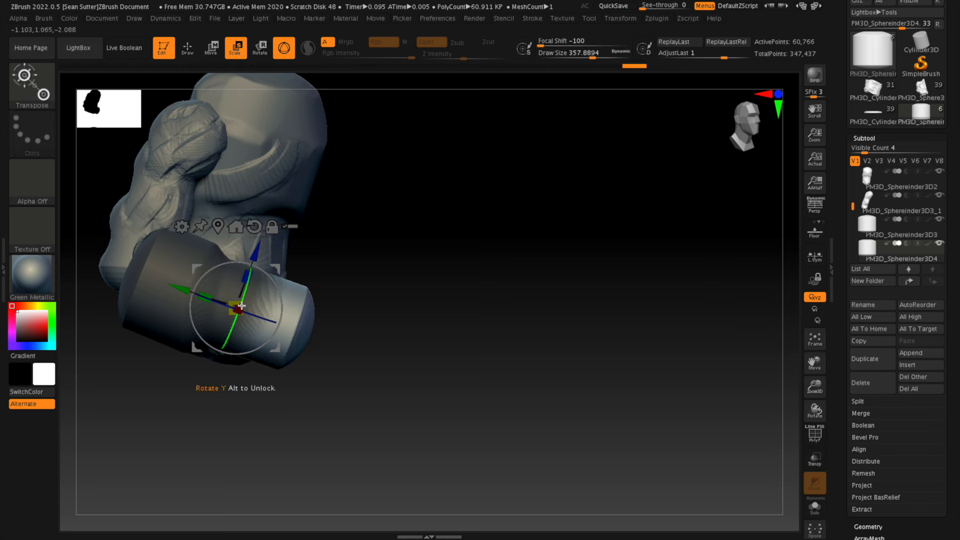
left_click_drag(413, 308, 373, 310)
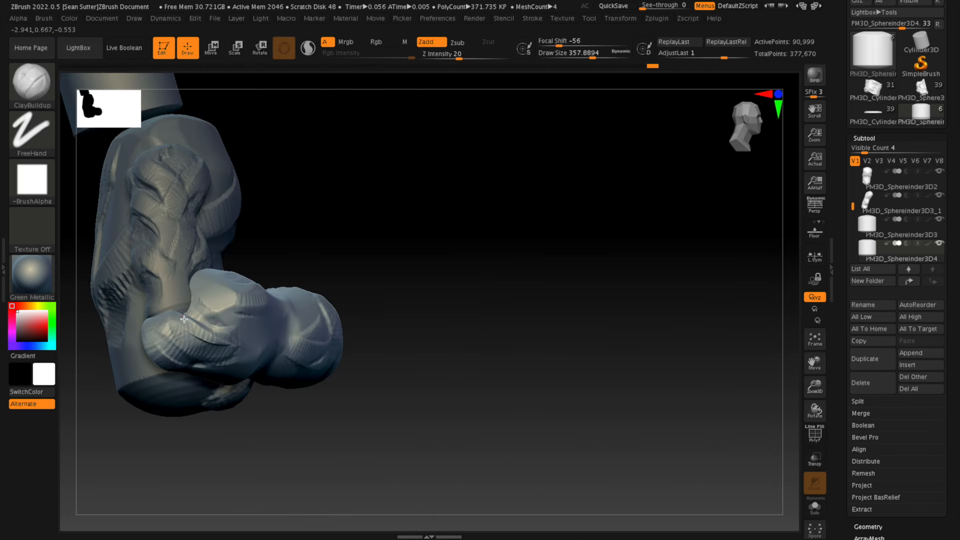
- Set the draw size to about 338 and sculpt muscle forms on the back of the torso with ClayBuildup
left_click_drag(310, 270, 380, 269)
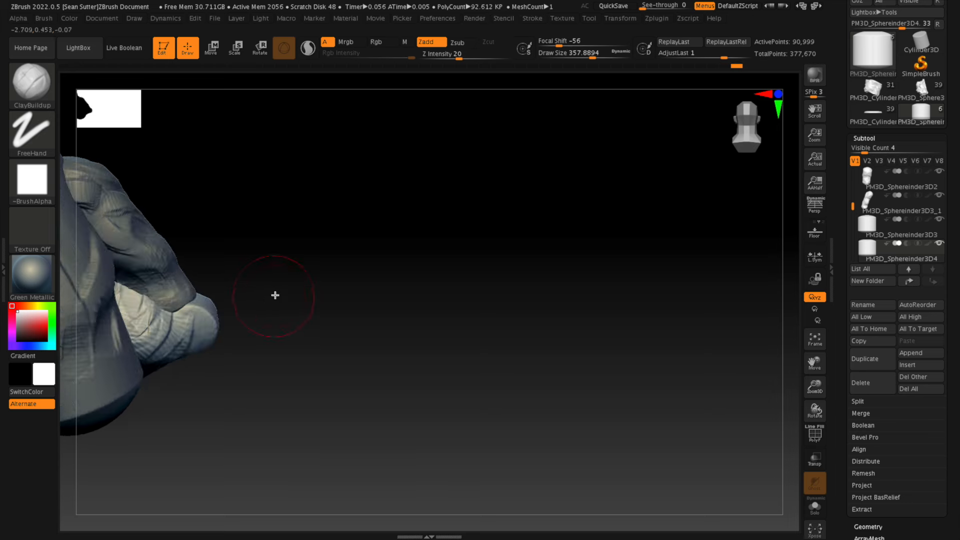
mouse_move(287, 300)
left_mouse_down()
mouse_move(278, 223)
mouse_move(439, 278)
mouse_move(425, 345)
left_mouse_up()
mouse_move(155, 372)
left_mouse_down()
mouse_move(225, 412)
mouse_move(215, 403)
left_mouse_up()
left_click(549, 54)
key("space")
left_click_drag(194, 338, 214, 337)
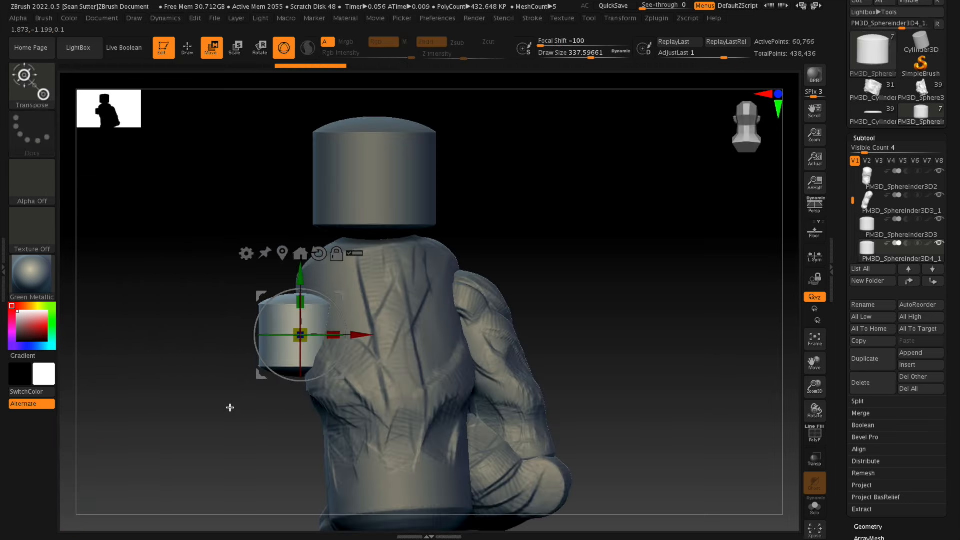
- Position and angle the duplicated cylinder at the opposite shoulder as the second upper arm
left_click_drag(230, 407, 479, 272)
left_click_drag(335, 268, 336, 240)
left_click_drag(242, 280, 262, 268)
left_click_drag(383, 200, 512, 246, "shift")
left_click_drag(479, 304, 525, 323)
left_click_drag(358, 272, 349, 265)
left_click_drag(350, 265, 336, 258)
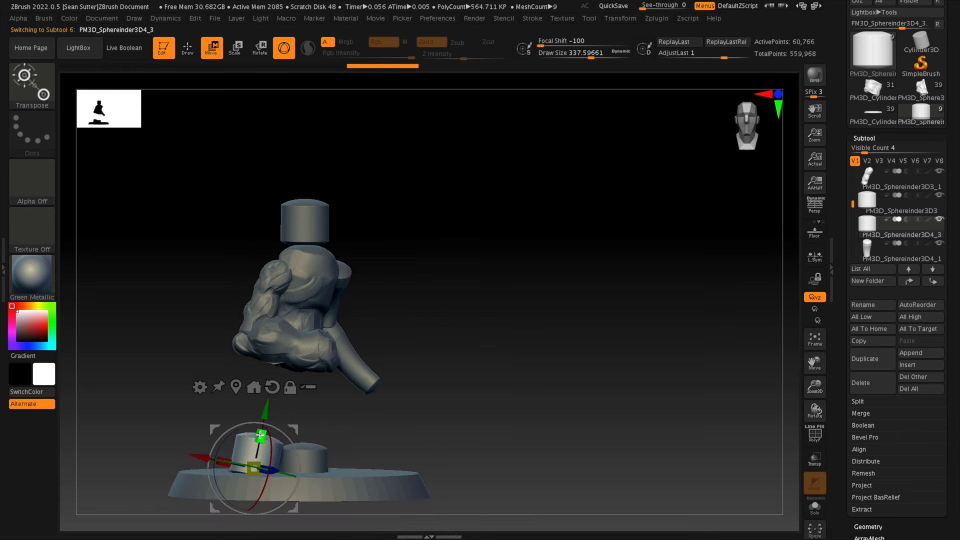
- Stretch the cylinder on the base upward into a lower leg and adjust its placement
left_click_drag(260, 435, 266, 402)
left_click_drag(470, 390, 510, 388)
left_click_drag(286, 483, 295, 465)
left_click_drag(518, 383, 527, 353)
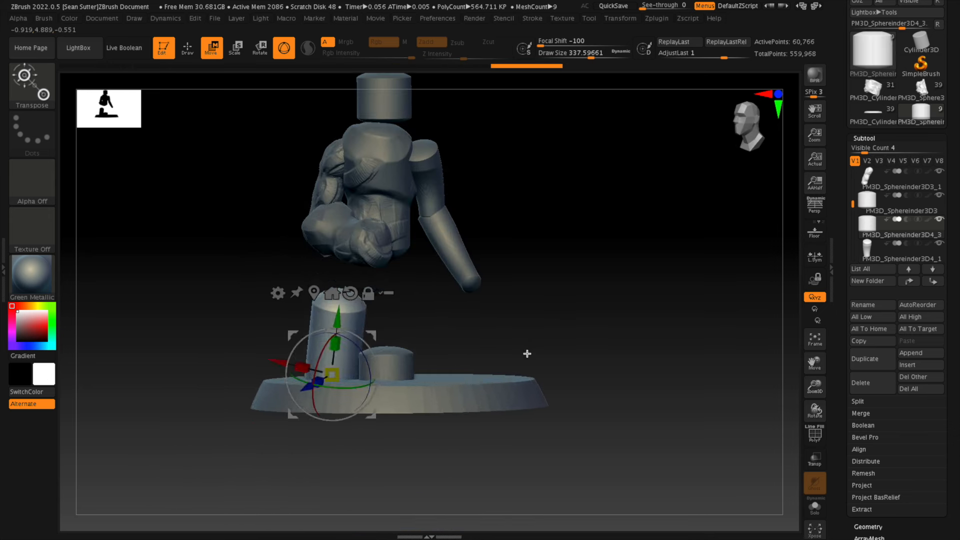
- Adjust the height of the base disc and re-angle the lower leg piece standing on it
left_click(450, 395, "alt")
left_click_drag(399, 336, 398, 360)
left_click(345, 340, "alt")
left_click_drag(424, 302, 438, 316)
left_click_drag(357, 343, 365, 350)
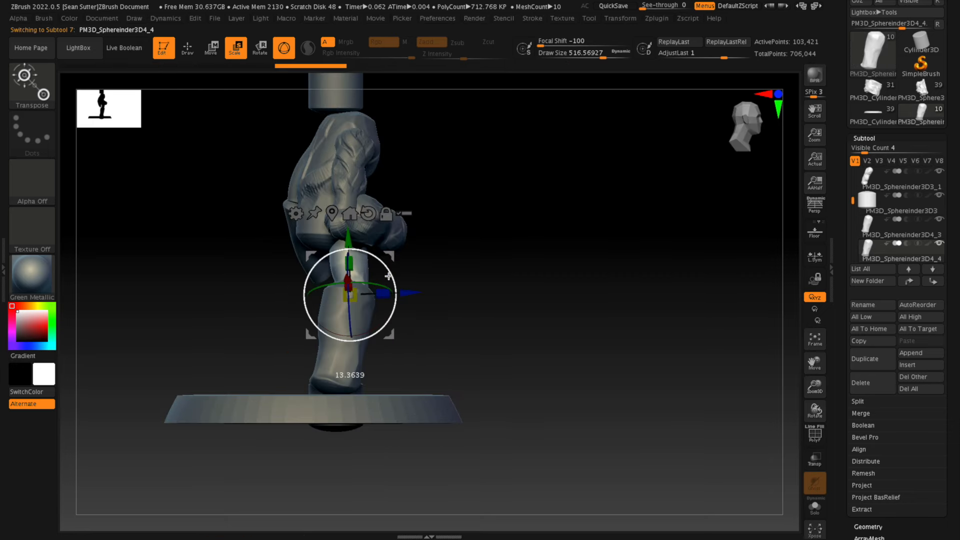
- Rotate and resize the duplicated thigh piece to join the torso with the lower leg
left_click_drag(430, 310, 505, 296)
left_click_drag(389, 256, 383, 251)
left_click_drag(477, 356, 525, 347)
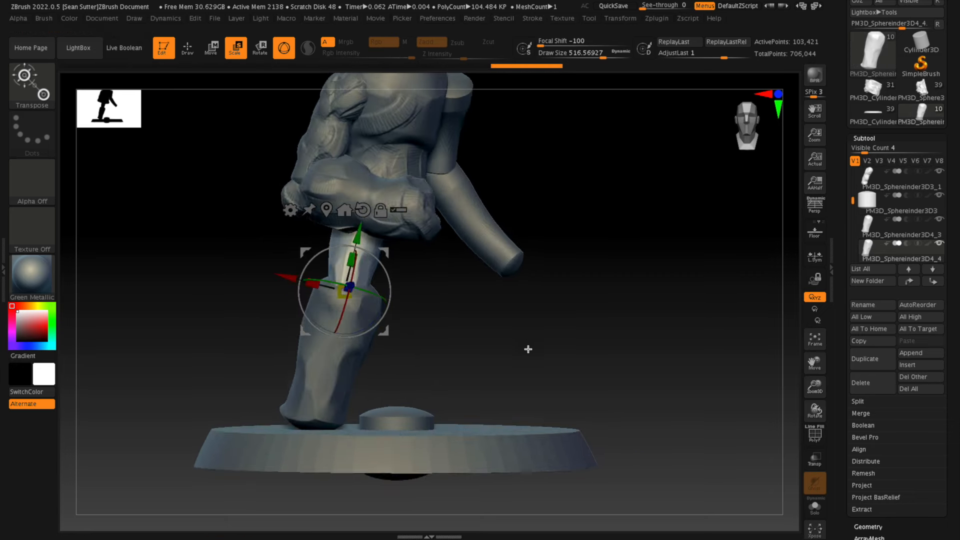
- Review the leg pieces, select the head block and reposition it above the torso
left_click(353, 355, "alt")
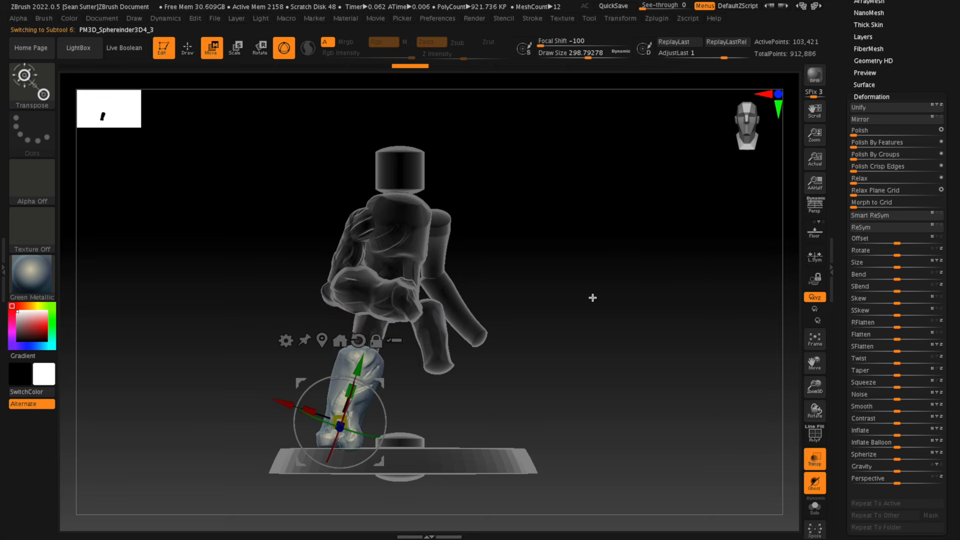
left_click_drag(564, 327, 440, 301, "shift")
left_click(432, 325, "alt")
left_click(296, 165, "alt")
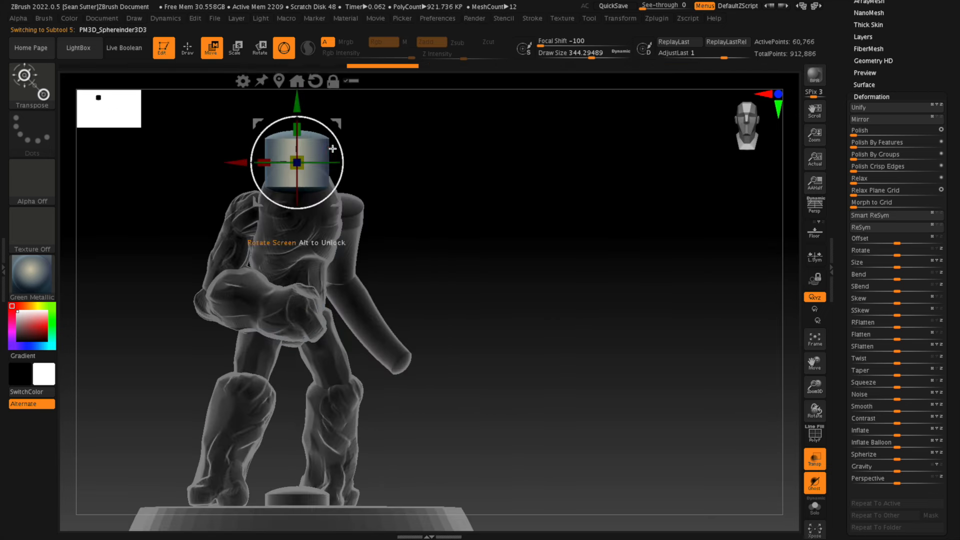
left_click_drag(298, 103, 352, 94)
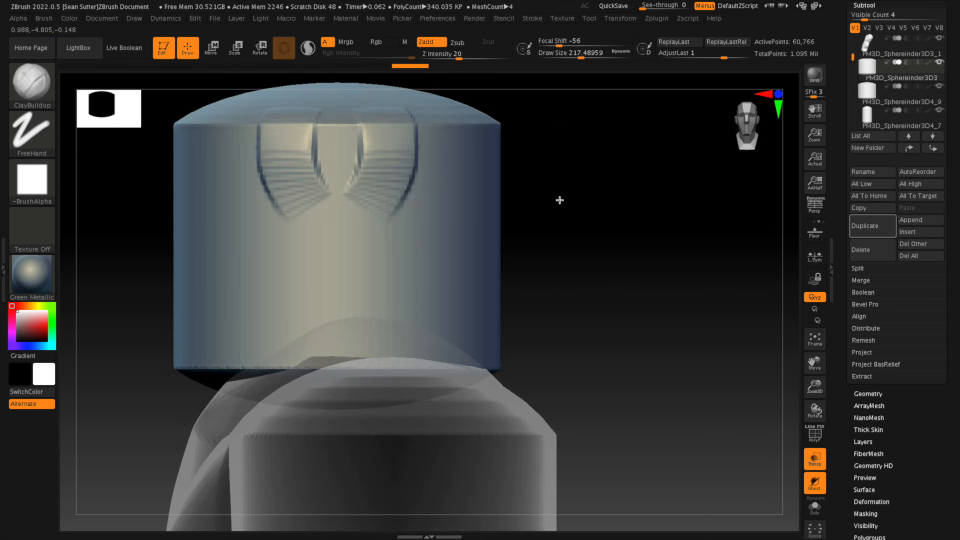
- Set the draw size to about 154 and build up brow and cheek forms on the head with ClayBuildup
left_click_drag(559, 200, 508, 201, "alt")
key("space")
left_click(518, 199)
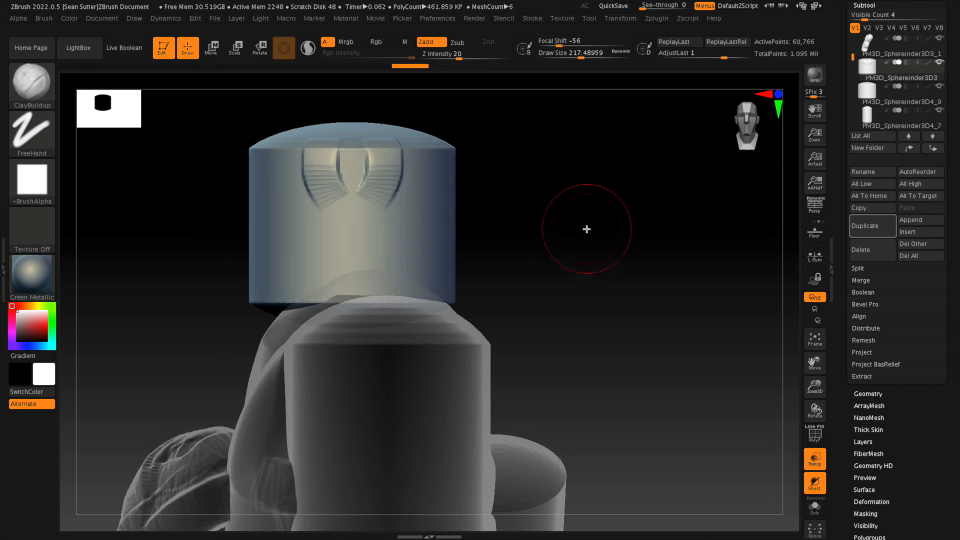
key("ctrl")
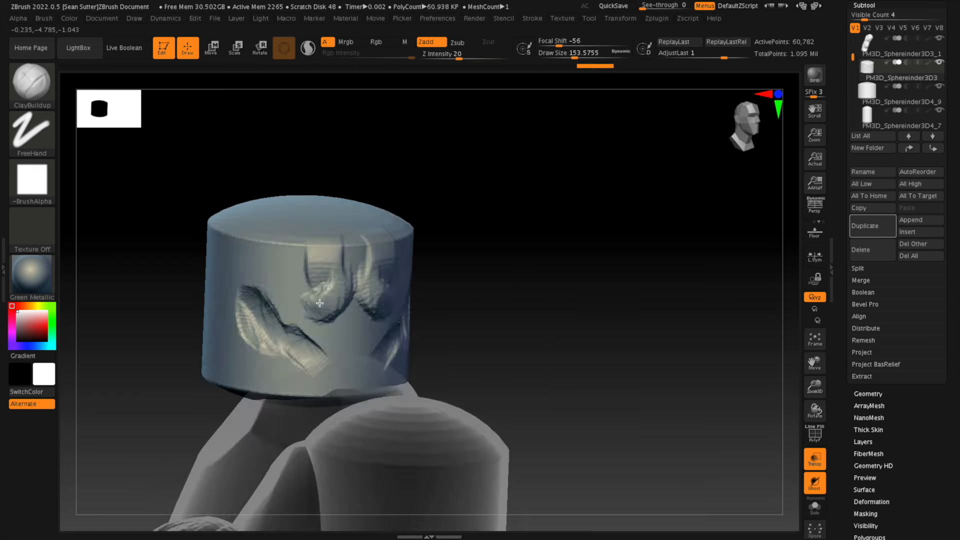
mouse_move(320, 300)
left_mouse_down()
mouse_move(400, 270)
mouse_move(407, 250)
mouse_move(344, 276)
left_mouse_up()
mouse_move(429, 277)
left_mouse_down()
mouse_move(515, 276)
mouse_move(512, 308)
left_mouse_up()
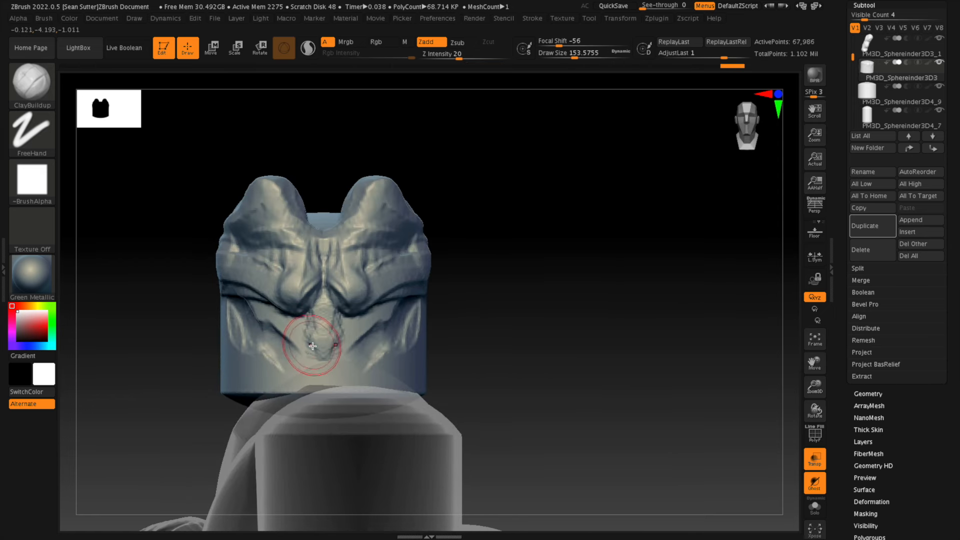
- Set the draw size to about 108 and build up the nose on the head block with ClayBuildup
mouse_move(311, 343)
left_mouse_down()
mouse_move(320, 371)
mouse_move(306, 348)
mouse_move(315, 349)
left_mouse_up()
key("space")
left_click_drag(303, 341, 304, 349)
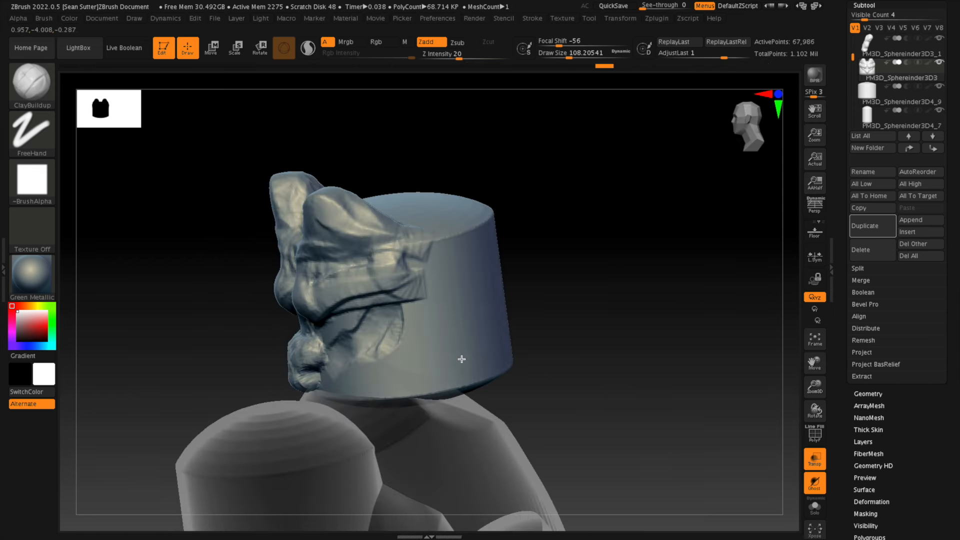
mouse_move(570, 315)
left_mouse_down()
mouse_move(587, 302)
mouse_move(645, 300)
left_mouse_up()
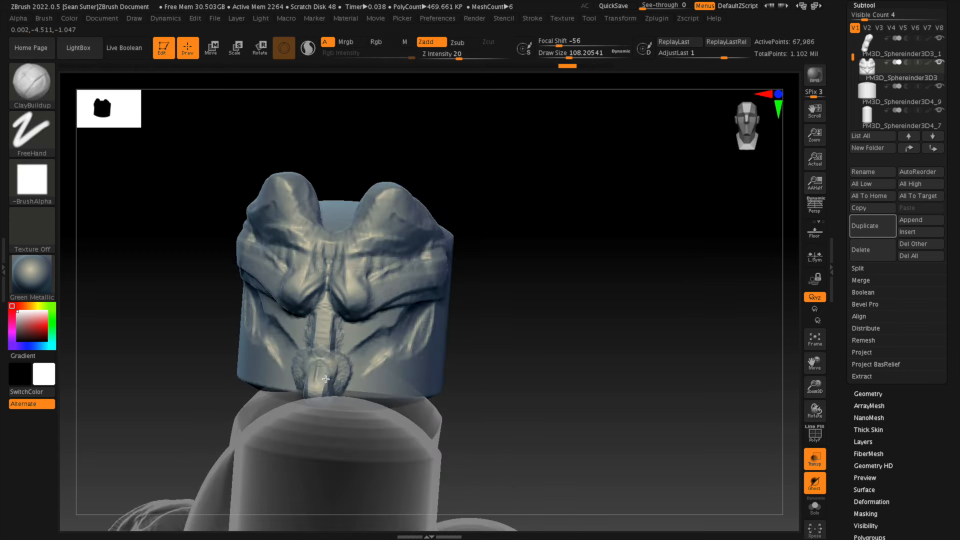
left_click_drag(488, 353, 600, 360)
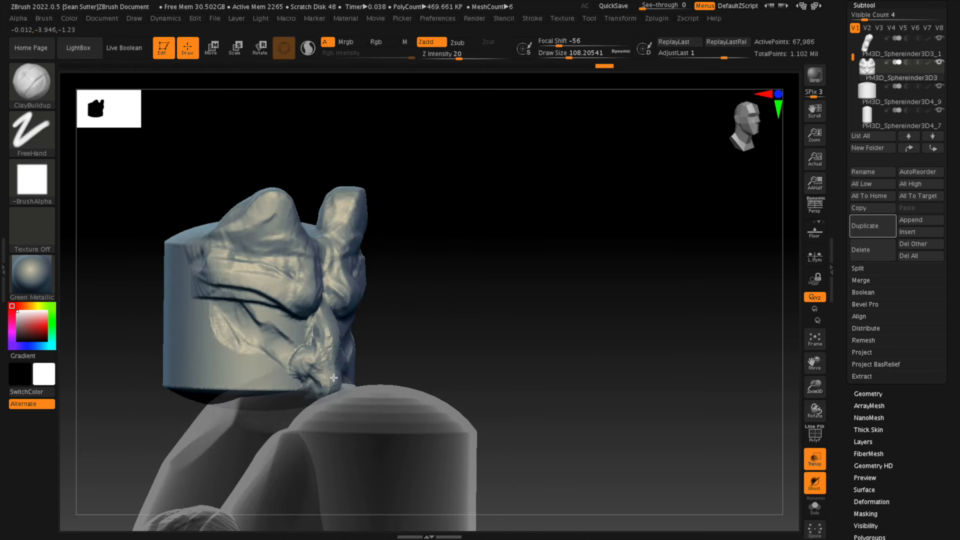
- Set the draw size to about 145 and build up the cheek and side planes of the head with ClayBuildup
key("ctrl")
left_click_drag(475, 364, 454, 355)
mouse_move(434, 286)
left_mouse_down()
mouse_move(405, 317)
mouse_move(369, 332)
left_mouse_up()
mouse_move(535, 350)
left_mouse_down()
mouse_move(469, 348)
mouse_move(482, 294)
left_mouse_up()
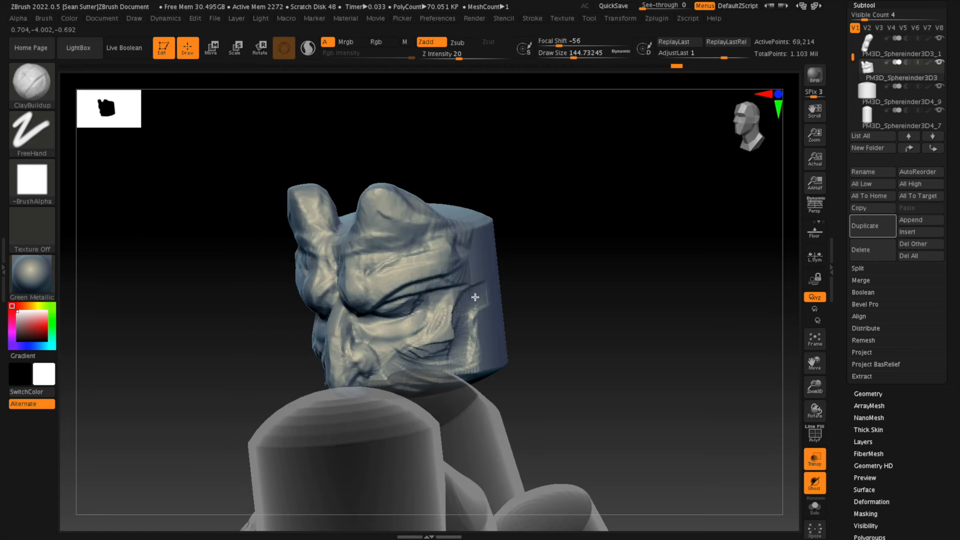
left_click_drag(459, 258, 465, 215)
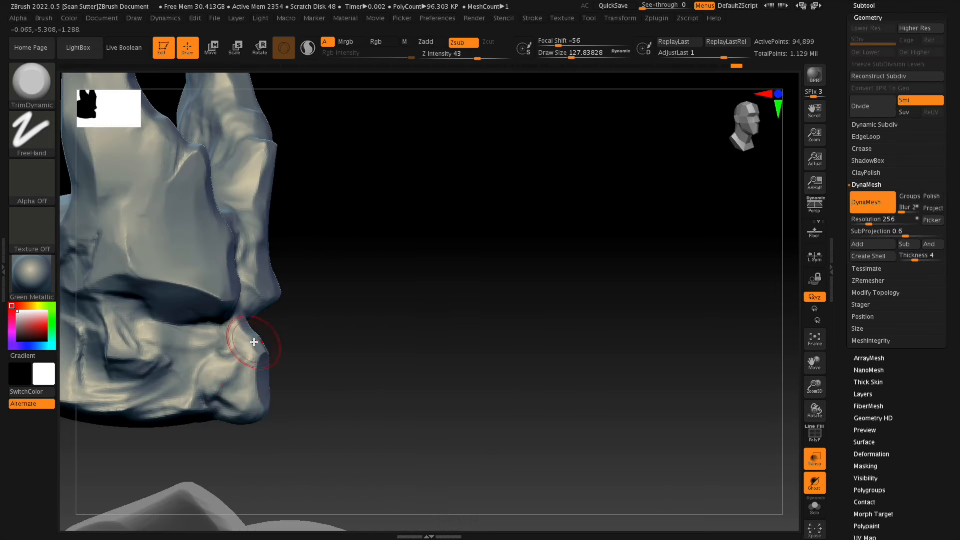
- Flatten the nose and face planes with TrimDynamic at a draw size of about 128
mouse_move(235, 325)
left_mouse_down()
mouse_move(247, 400)
mouse_move(519, 352)
mouse_move(471, 388)
mouse_move(478, 325)
left_mouse_up()
mouse_move(403, 369)
left_mouse_down()
mouse_move(408, 389)
mouse_move(395, 402)
left_mouse_up()
left_click_drag(511, 362, 505, 425)
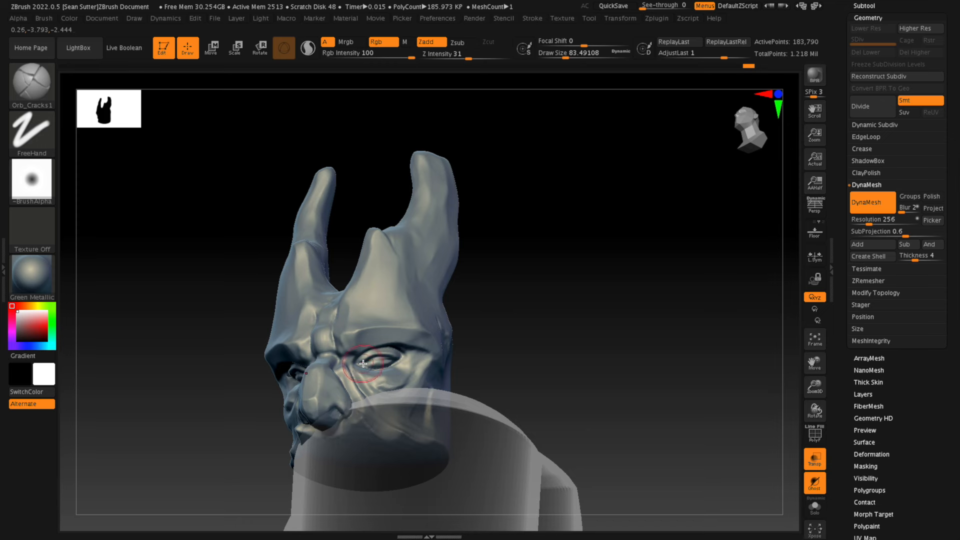
- Carve wrinkles around the eyes, brow and horn bases with the Orb_Cracks brush
mouse_move(505, 343)
left_mouse_down()
mouse_move(563, 325)
mouse_move(460, 340)
left_mouse_up()
key("b")
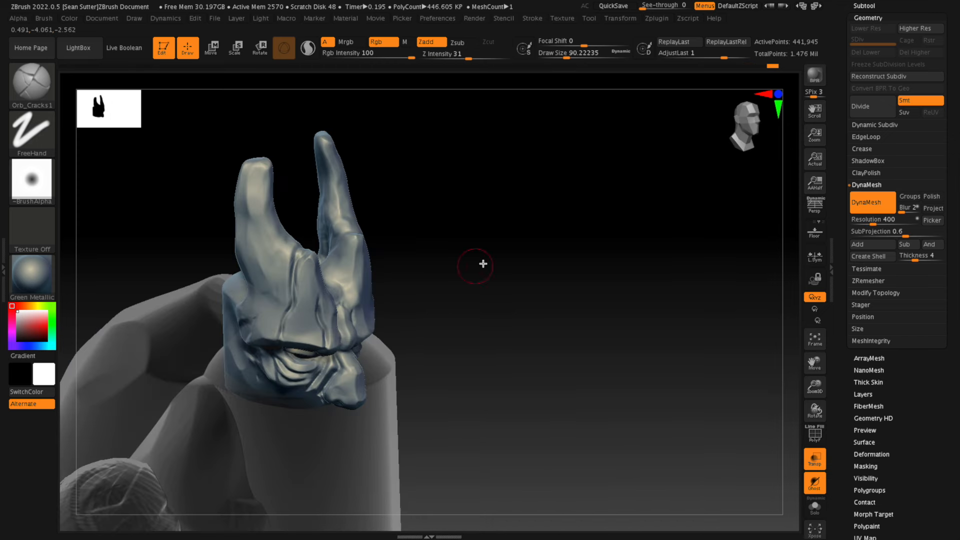
left_click_drag(483, 263, 450, 259)
left_click_drag(334, 316, 336, 345)
left_click_drag(306, 209, 284, 212)
left_click_drag(460, 315, 447, 280, "alt")
- Set the draw size to about 83 and carve more creases into the forehead and horns with Orb_Cracks
key("b")
key("m")
key("v")
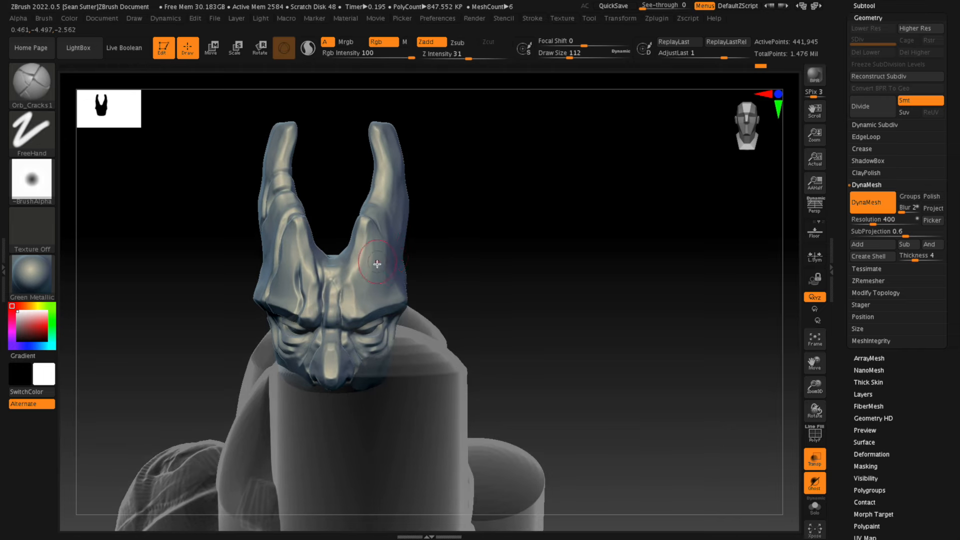
key("space")
left_click_drag(385, 291, 382, 292)
mouse_move(525, 319)
left_mouse_down()
mouse_move(493, 332)
mouse_move(551, 313)
mouse_move(546, 307)
left_mouse_up()
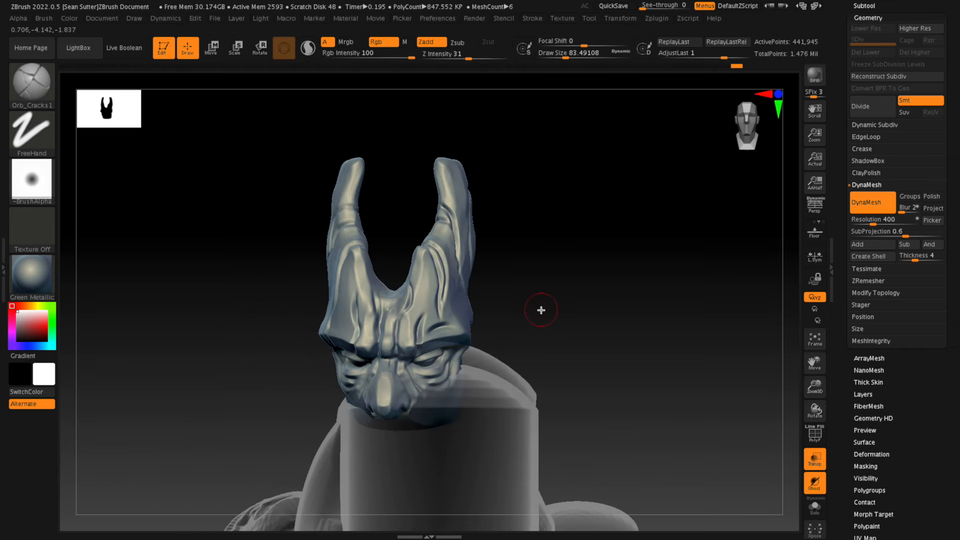
- Adjust the brow shape with the Move brush and flatten its upper planes with TrimDynamic
key("b")
key("m")
key("v")
key("b")
key("t")
key("d")
left_click_drag(434, 255, 449, 267)
- Refine the surfaces and tips of the horns and check the head from the front
mouse_move(602, 225)
left_mouse_down()
mouse_move(467, 229)
mouse_move(467, 237)
mouse_move(434, 162)
mouse_move(544, 175)
left_mouse_up()
left_click_drag(445, 187, 449, 225)
mouse_move(488, 161)
left_mouse_down()
mouse_move(462, 168)
mouse_move(461, 203)
left_mouse_up()
mouse_move(545, 175)
left_mouse_down()
mouse_move(509, 178)
mouse_move(492, 202)
left_mouse_up()
left_click_drag(443, 160, 454, 153)
left_click_drag(359, 141, 260, 380)
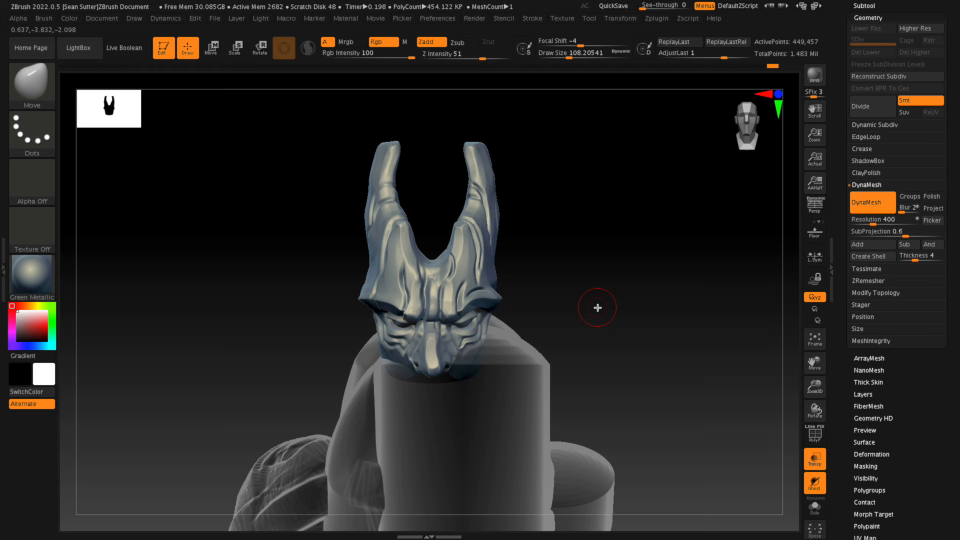
mouse_move(596, 307)
left_mouse_down()
mouse_move(572, 310)
mouse_move(617, 301)
mouse_move(573, 303)
left_mouse_up()
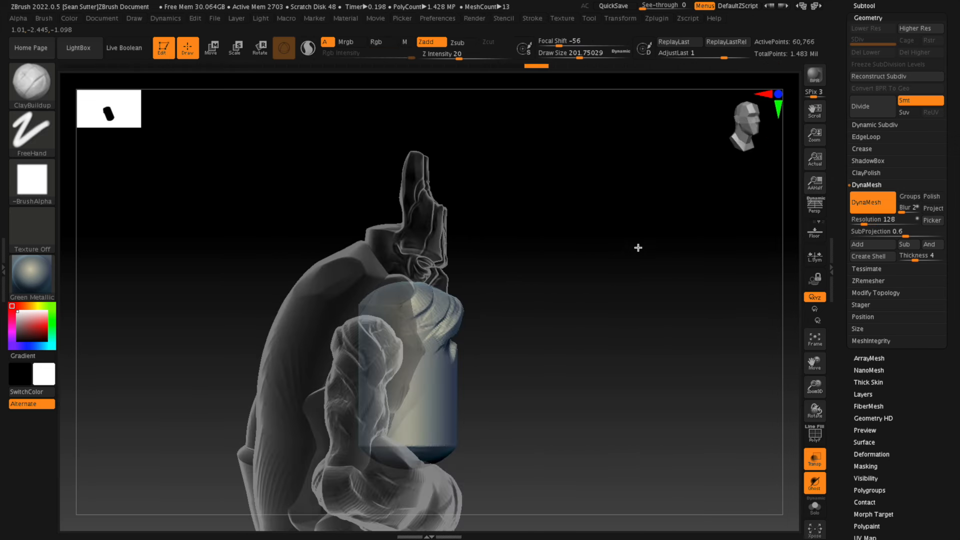
- Set the draw size to about 239 and build up beard folds on the cylinder below the face with ClayBuildup
key("e")
left_click_drag(439, 293, 411, 291)
mouse_move(582, 277)
left_mouse_down("shift")
mouse_move(431, 290)
mouse_move(426, 304)
left_mouse_up("shift")
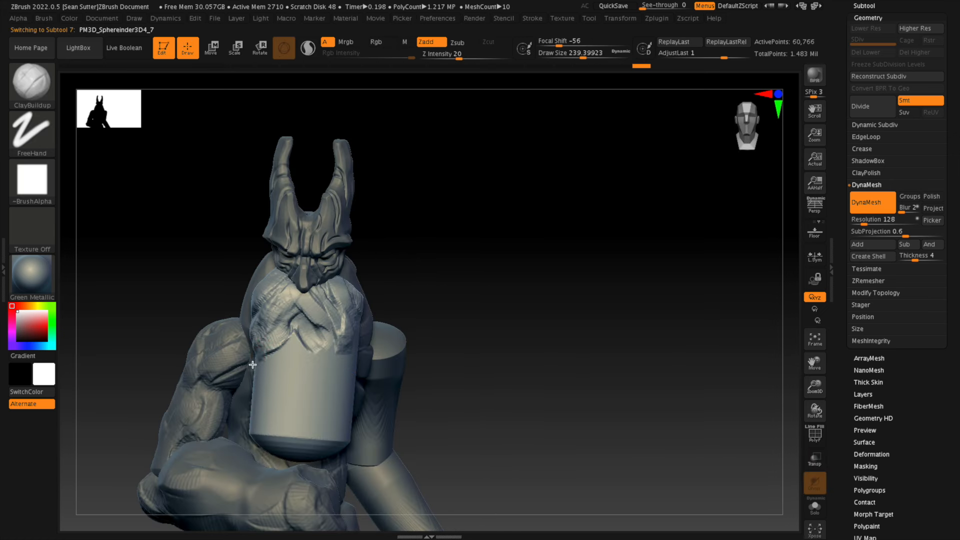
mouse_move(252, 364)
left_mouse_down()
mouse_move(285, 345)
mouse_move(299, 350)
mouse_move(262, 422)
left_mouse_up()
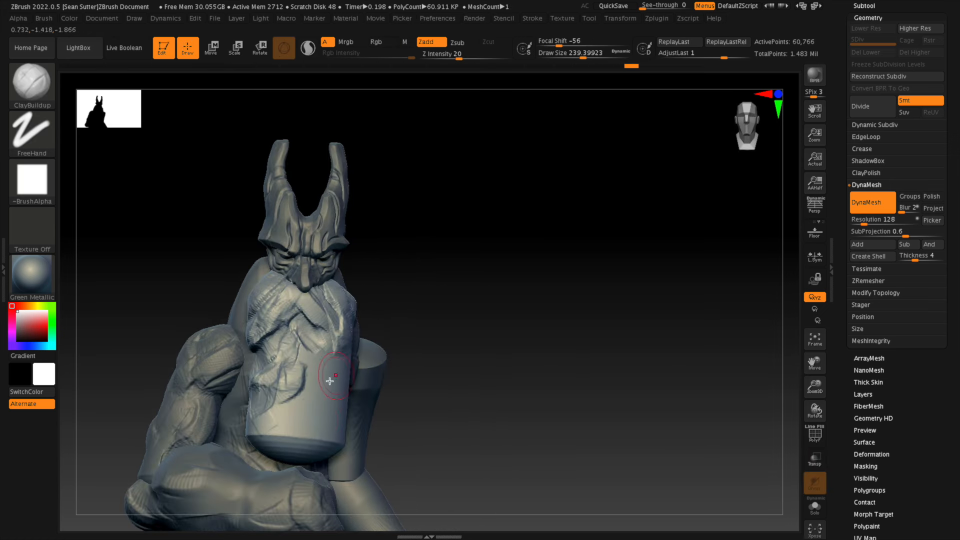
mouse_move(262, 450)
left_mouse_down()
mouse_move(280, 415)
mouse_move(328, 390)
mouse_move(320, 450)
left_mouse_up()
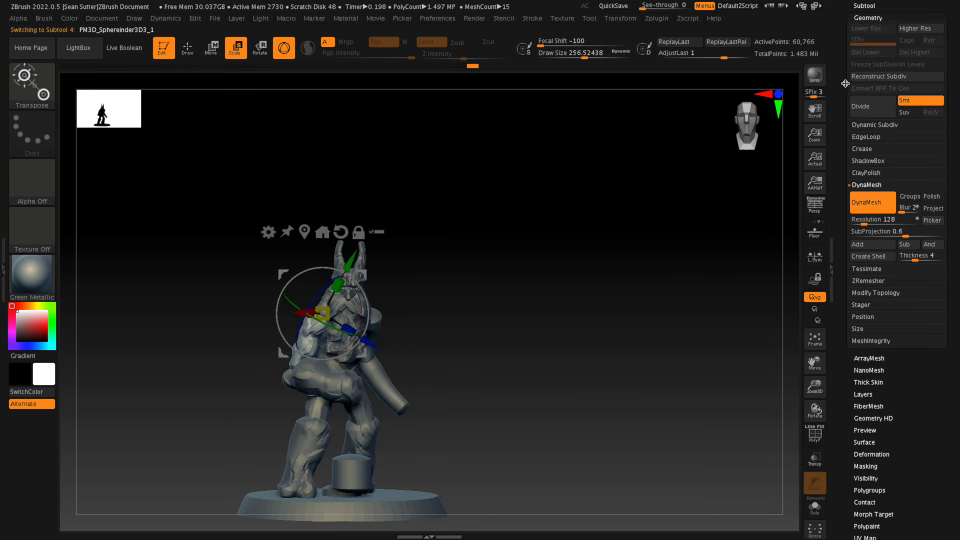
- Switch back and forth between the loaded tools to compare them with the current figure
left_click_drag(878, 95, 878, 176)
left_click(874, 64)
left_click(921, 65)
left_click(883, 65)
left_click(917, 69)
left_click(884, 66)
left_click(913, 71)
- Turn on transparency, select the upper-body piece and reposition it
left_click(814, 458)
left_click(345, 310, "alt")
key("w")
mouse_move(384, 253)
left_mouse_down()
mouse_move(371, 233)
mouse_move(384, 237)
left_mouse_up()
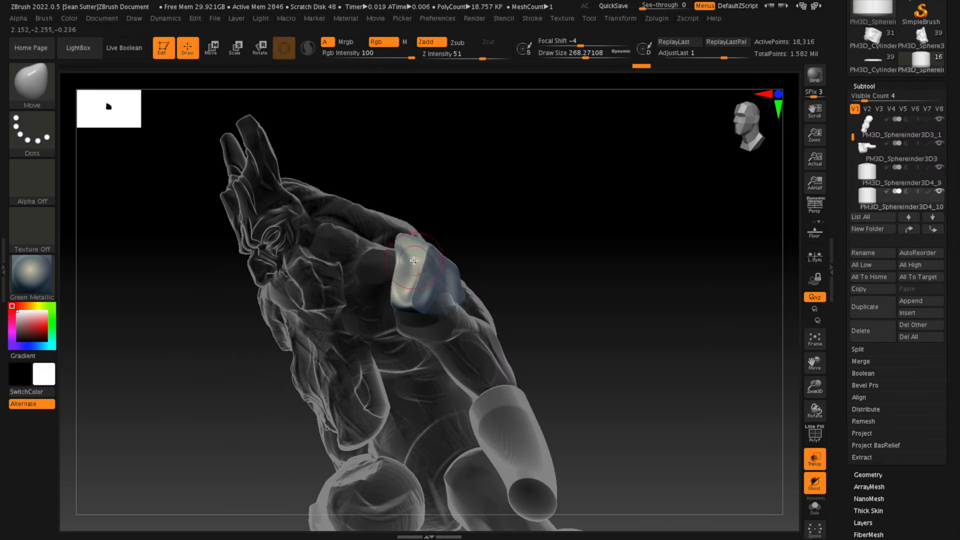
- Reshape the shoulder cap above the far upper arm with the Move brush at a draw size of about 268
left_click_drag(420, 261, 429, 272)
left_click(423, 323, "alt")
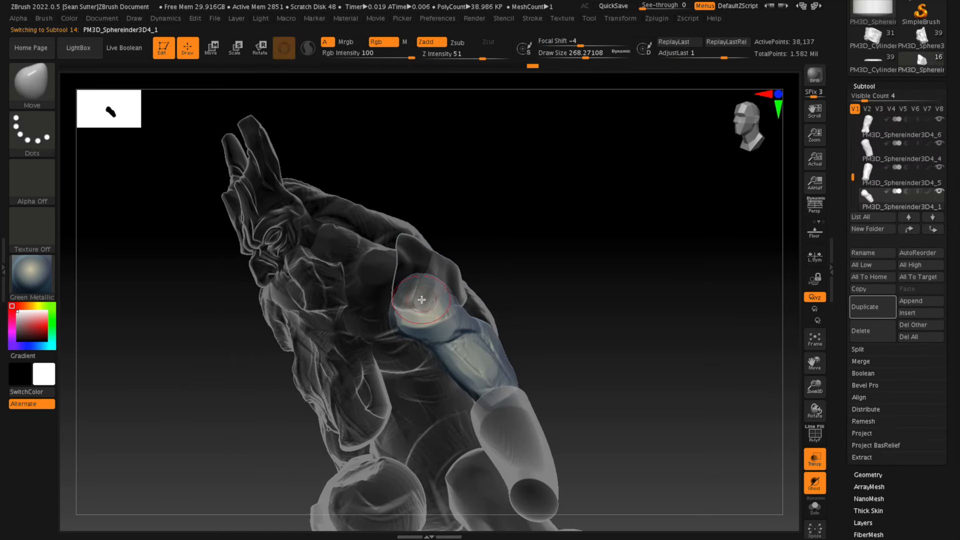
left_click(429, 260, "alt")
mouse_move(495, 235)
left_mouse_down()
mouse_move(525, 244)
mouse_move(520, 229)
left_mouse_up()
- Flatten the planes of the far shoulder cap with TrimDynamic
key("b")
key("t")
key("d")
left_click_drag(447, 272, 437, 312)
mouse_move(540, 280)
left_mouse_down()
mouse_move(495, 281)
mouse_move(460, 299)
mouse_move(505, 287)
mouse_move(520, 257)
left_mouse_up()
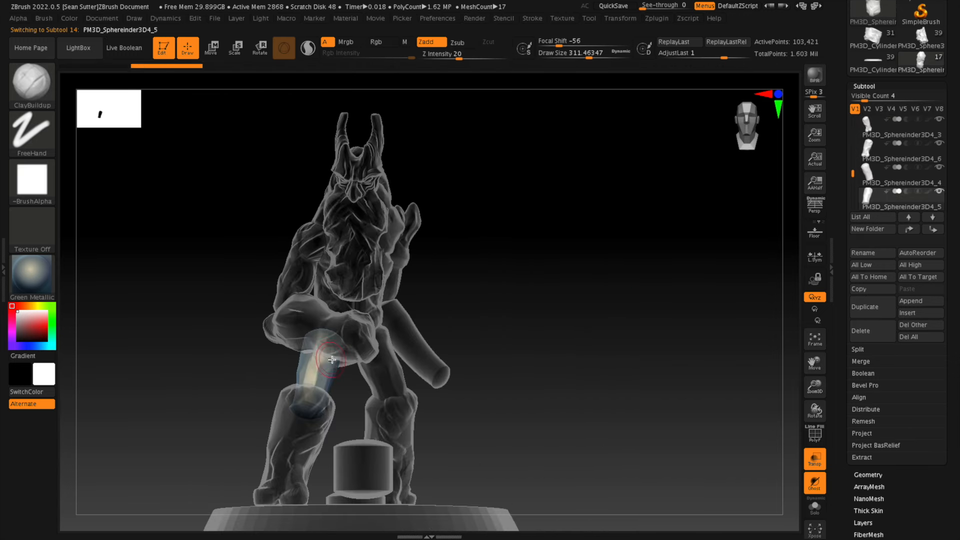
- Select the lower leg with the foot and build up its knee area with ClayBuildup at a draw size of about 311
left_click_drag(488, 325, 389, 349)
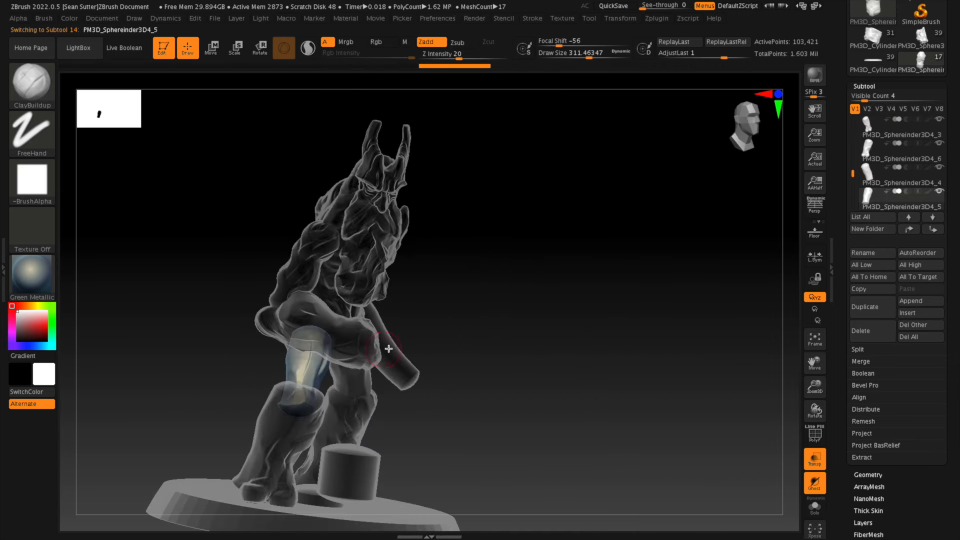
left_click_drag(467, 392, 478, 334, "alt")
left_click(304, 352, "alt")
right_click_drag(400, 350, 410, 320, "ctrl")
left_click_drag(430, 340, 504, 335)
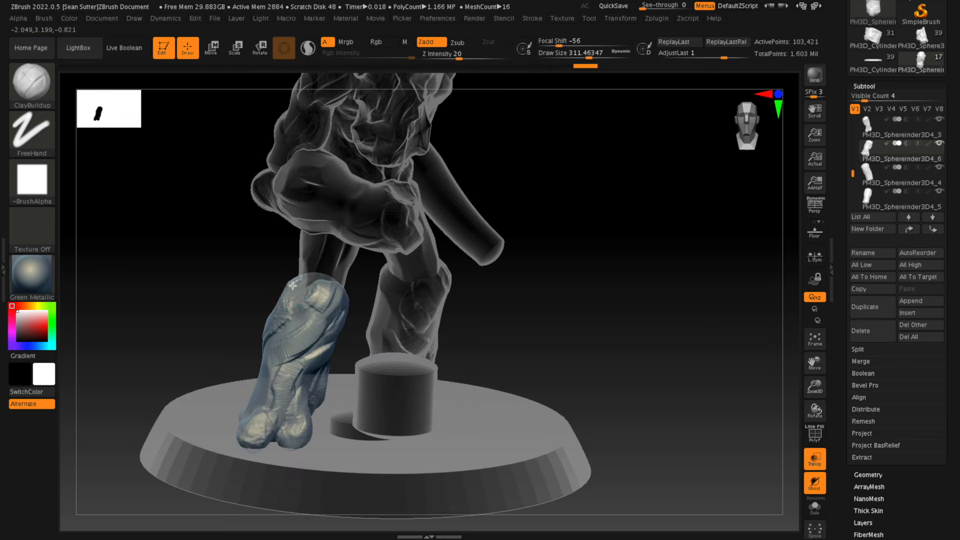
left_click_drag(293, 286, 280, 300)
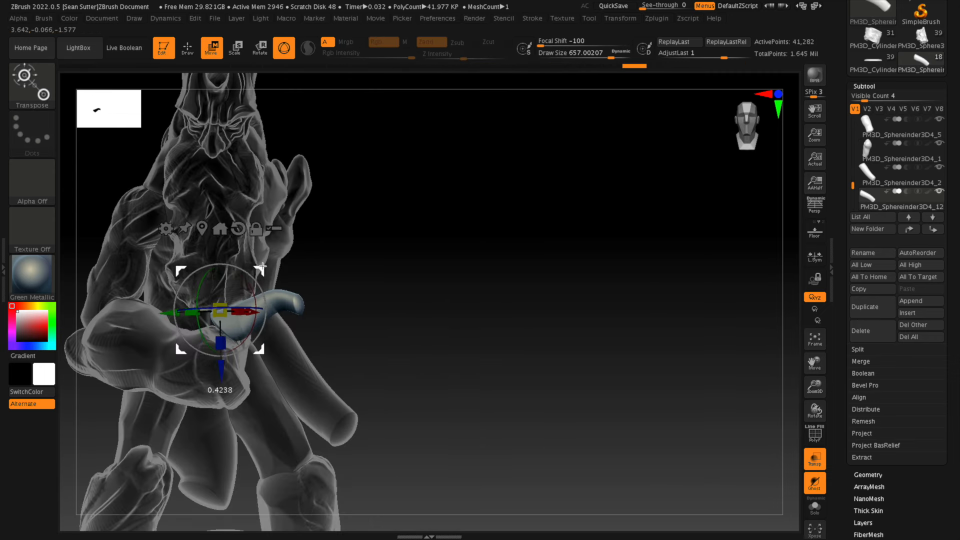
- Move and resize the curved finger piece at the end of the bent forearm
left_click_drag(262, 267, 246, 273)
left_click_drag(500, 273, 385, 287)
left_click_drag(220, 314, 230, 313)
mouse_move(500, 280)
left_mouse_down()
mouse_move(516, 287)
mouse_move(465, 289)
mouse_move(480, 310)
left_mouse_up()
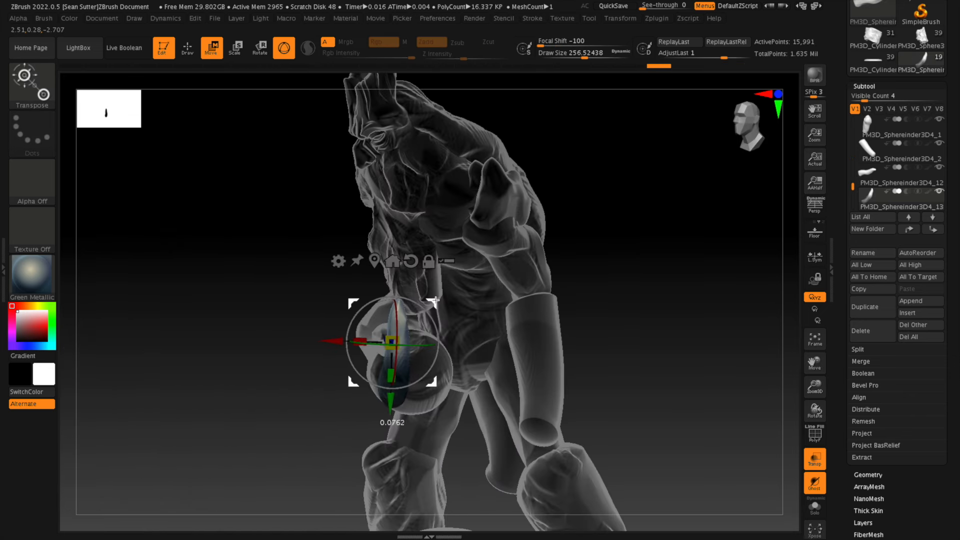
- Position the second finger piece on the outstretched hand and check its placement from several sides
left_click_drag(611, 346, 564, 345)
left_click_drag(354, 382, 349, 397)
left_click_drag(215, 442, 420, 434)
left_click_drag(514, 369, 432, 351)
- Duplicate the finger piece, fit the copy beside the other fingers, and make two more duplicates
key("ctrl+shift+d")
left_click_drag(677, 301, 544, 319)
left_click_drag(427, 317, 469, 336)
left_click_drag(451, 337, 445, 350)
left_click_drag(357, 433, 472, 342)
key("ctrl+shift+d")
key("ctrl+shift+d")
- Select the uppermost finger of the outstretched hand and scale it down to fit the hand
left_click(382, 356, "alt")
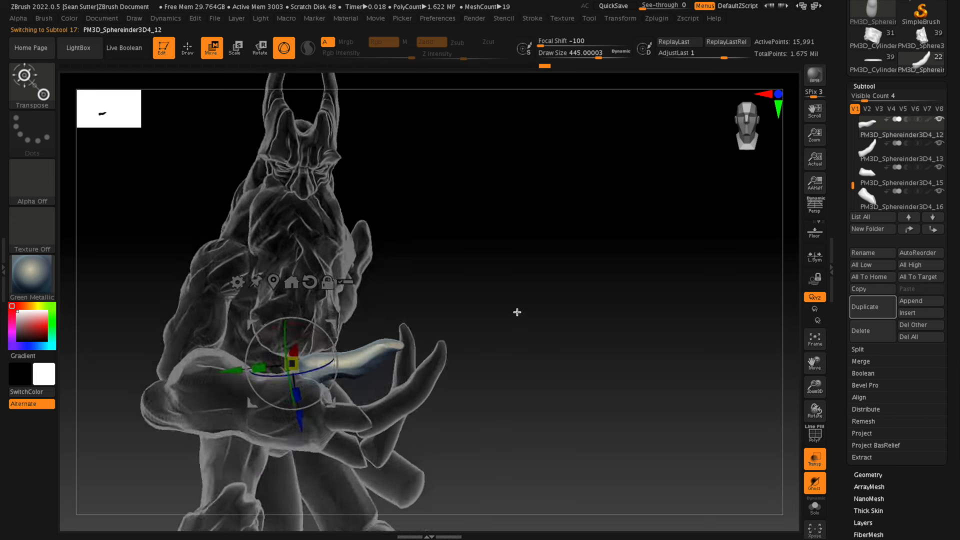
left_click_drag(516, 312, 425, 319)
left_click_drag(291, 364, 294, 357)
left_click_drag(473, 323, 561, 317)
left_click_drag(291, 364, 334, 358)
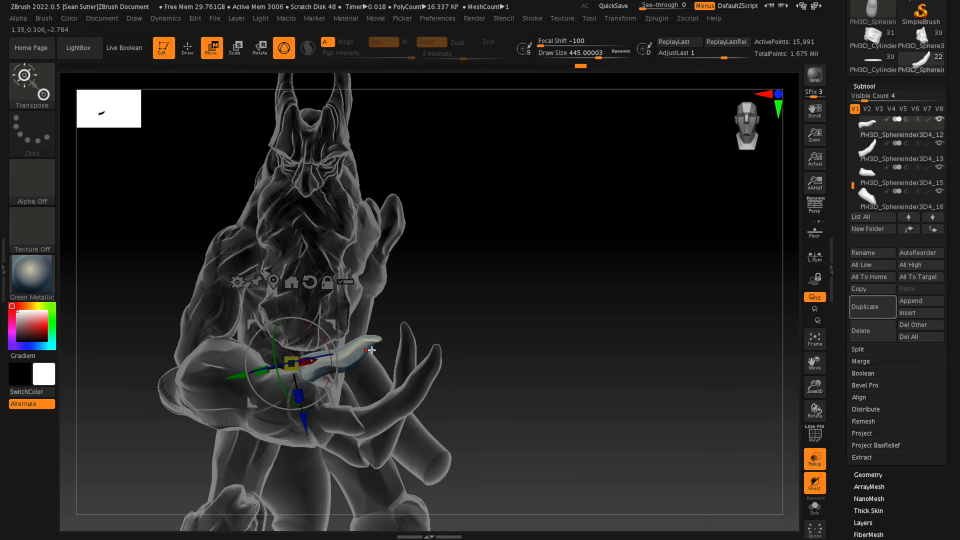
left_click_drag(538, 333, 455, 334)
left_click_drag(339, 358, 338, 351)
mouse_move(537, 337)
left_mouse_down()
mouse_move(613, 337)
mouse_move(533, 350)
left_mouse_up()
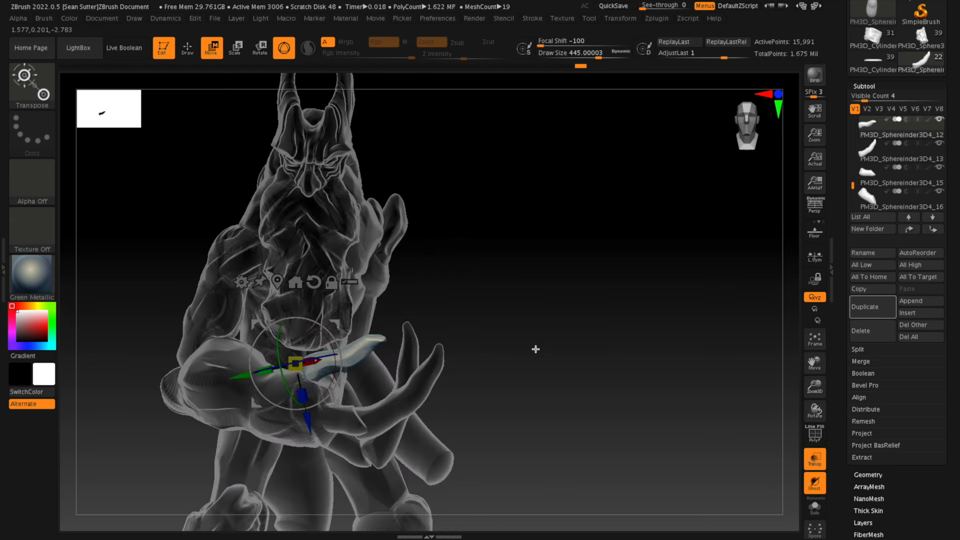
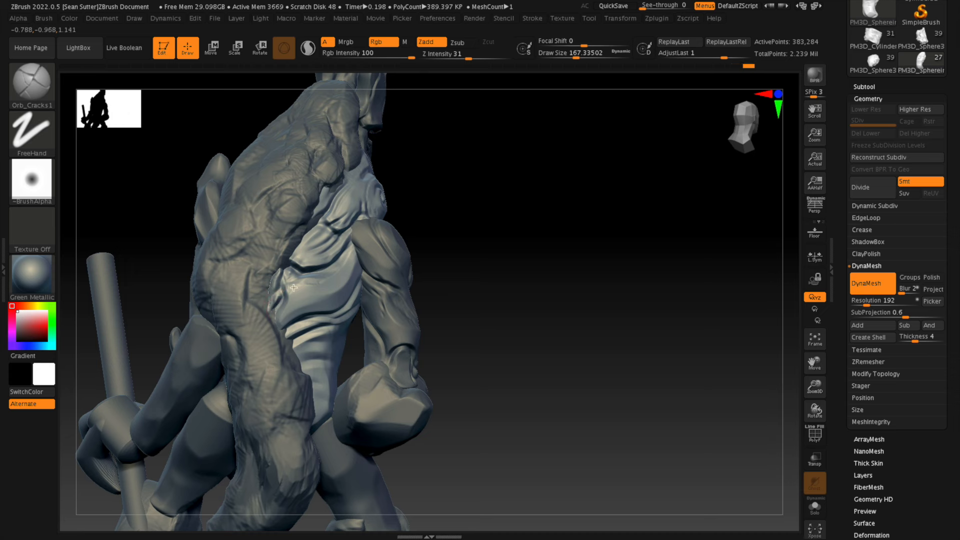
- Carve flowing skin folds along the side of the torso with Orb_Cracks at a draw size of about 167
mouse_move(465, 244)
left_mouse_down()
mouse_move(428, 242)
mouse_move(457, 243)
left_mouse_up()
mouse_move(359, 256)
left_mouse_down()
mouse_move(331, 304)
mouse_move(305, 307)
left_mouse_up()
mouse_move(356, 238)
left_mouse_down()
mouse_move(344, 282)
mouse_move(359, 270)
mouse_move(350, 288)
mouse_move(354, 232)
left_mouse_up()
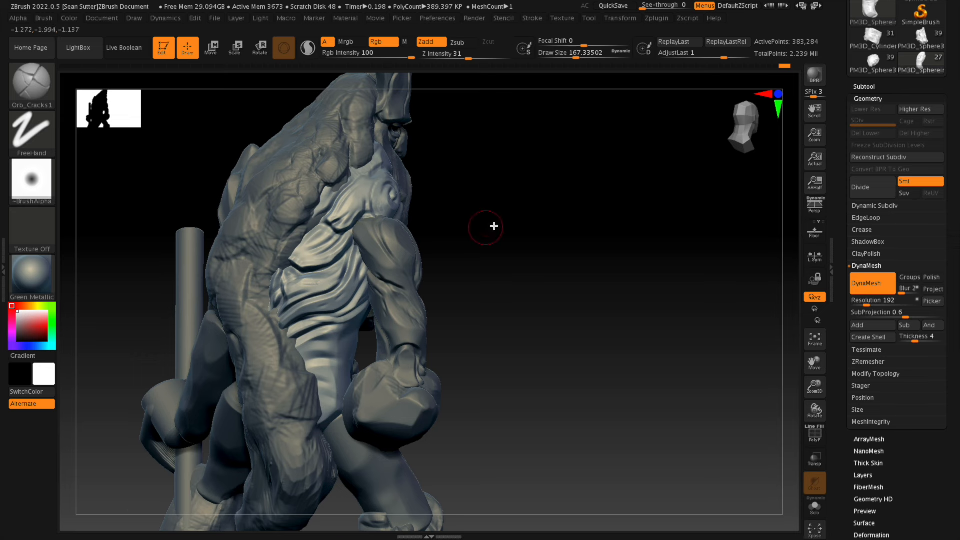
left_click_drag(433, 240, 449, 240)
- Select the upper arm beside the torso and carve its main muscle separations with Orb_Cracks
left_click(367, 232, "alt")
left_click_drag(357, 232, 368, 257)
mouse_move(496, 241)
left_mouse_down()
mouse_move(369, 228)
mouse_move(376, 266)
left_mouse_up()
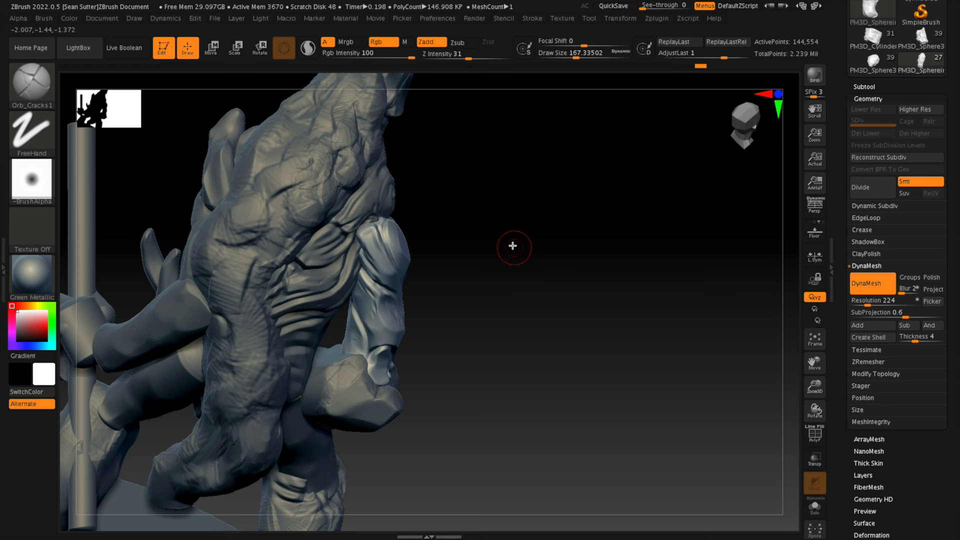
left_click_drag(480, 259, 419, 263)
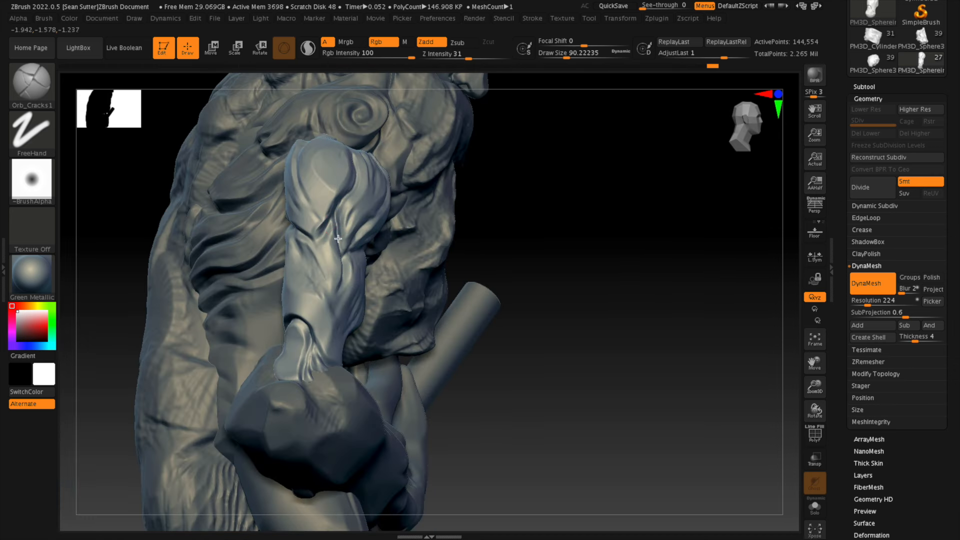
- Carve finer muscle striations down the upper arm at a draw size of about 90 and undo the last stroke
left_click_drag(338, 239, 325, 216)
left_click_drag(499, 239, 554, 244)
left_click_drag(303, 235, 325, 192)
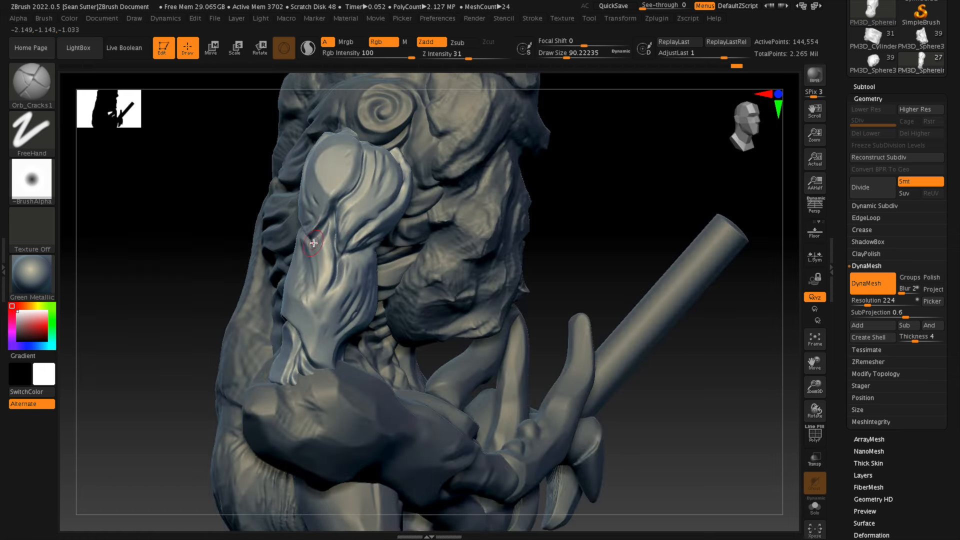
mouse_move(314, 239)
left_mouse_down()
mouse_move(326, 291)
mouse_move(332, 221)
mouse_move(322, 298)
left_mouse_up()
mouse_move(597, 204)
left_mouse_down()
mouse_move(638, 268)
mouse_move(655, 271)
left_mouse_up()
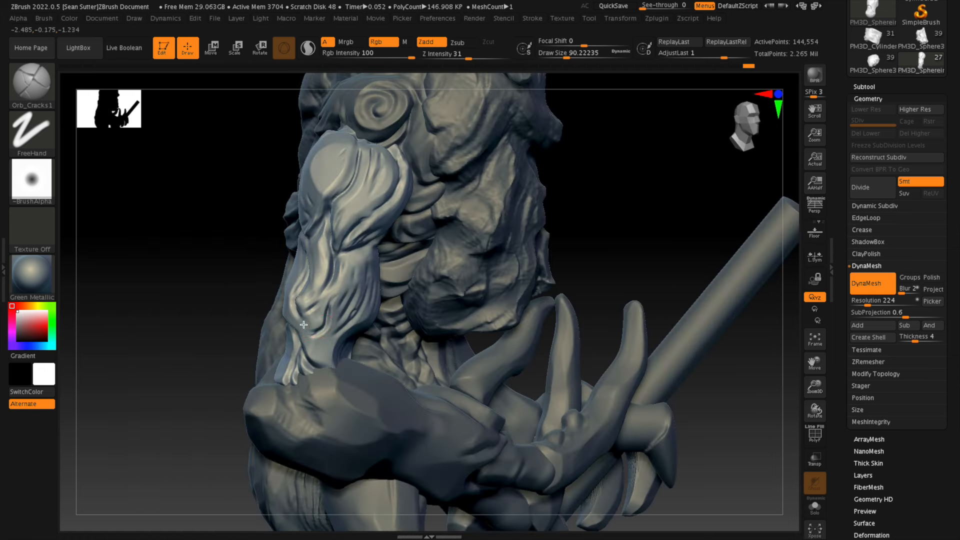
left_click_drag(303, 324, 317, 324)
key("ctrl+z")
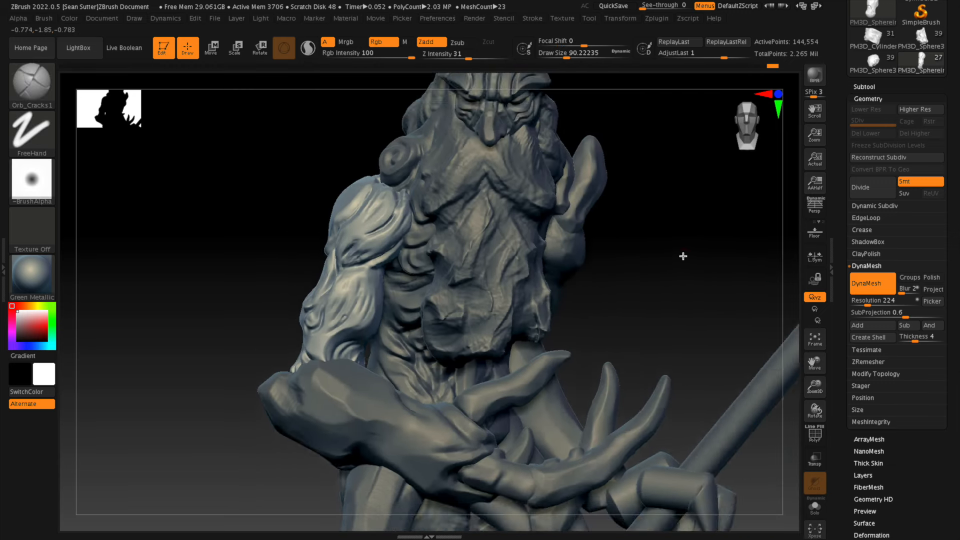
- Select the forearm crossing the body, flatten its planes with TrimDynamic, and carve muscle lines with Orb_Cracks at a draw size of about 154
mouse_move(682, 256)
left_mouse_down("alt")
mouse_move(634, 263)
mouse_move(661, 278)
left_mouse_up("alt")
left_click(317, 425, "alt")
key("space")
left_click_drag(331, 364, 338, 365)
mouse_move(658, 323)
left_mouse_down()
mouse_move(634, 307)
mouse_move(628, 334)
mouse_move(694, 322)
mouse_move(625, 350)
left_mouse_up()
key("b")
key("t")
key("d")
left_click_drag(403, 351, 446, 206)
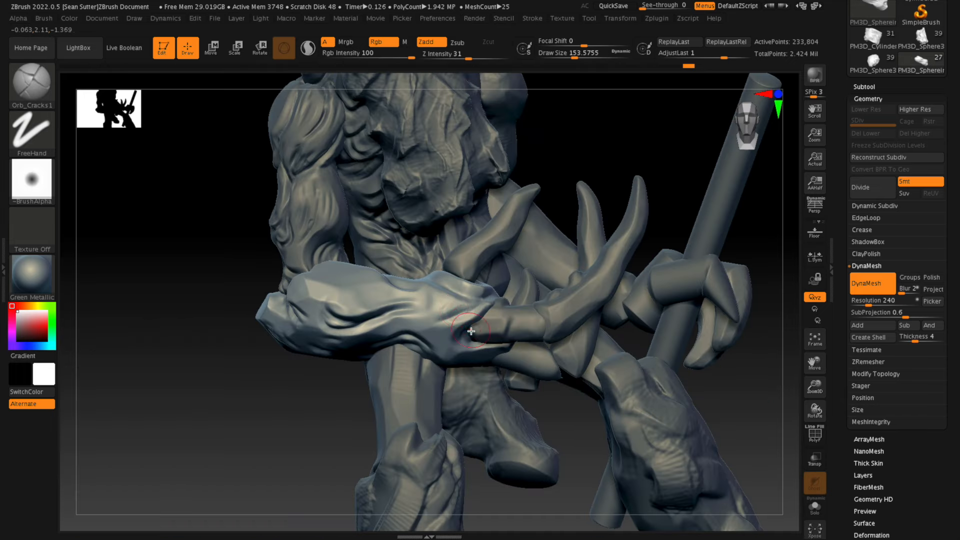
mouse_move(468, 330)
left_mouse_down()
mouse_move(492, 354)
mouse_move(471, 328)
left_mouse_up()
- Flatten the planes of the lower leg and foot with TrimDynamic and carve creases into them with Orb_Cracks
mouse_move(331, 431)
left_mouse_down()
mouse_move(319, 438)
mouse_move(307, 409)
left_mouse_up()
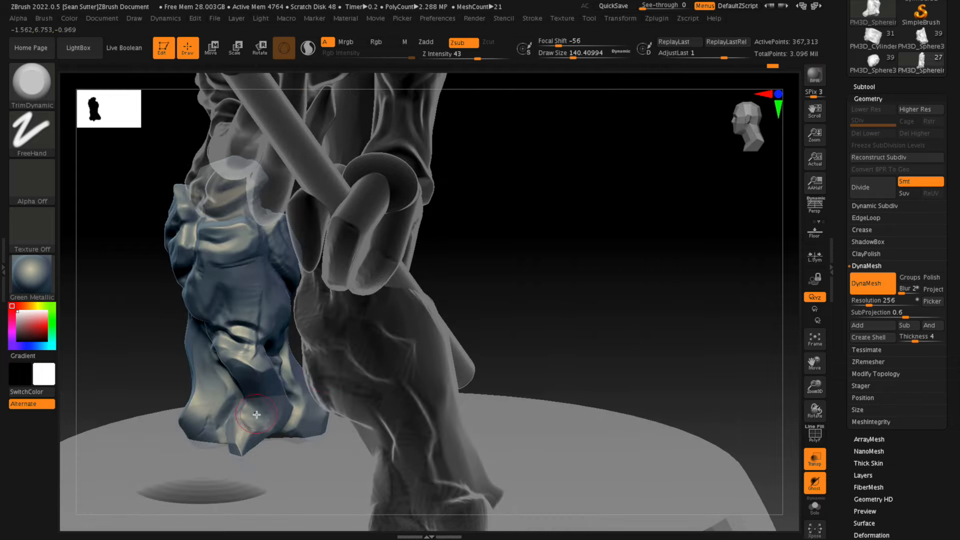
mouse_move(328, 369)
left_mouse_down()
mouse_move(461, 306)
mouse_move(237, 364)
left_mouse_up()
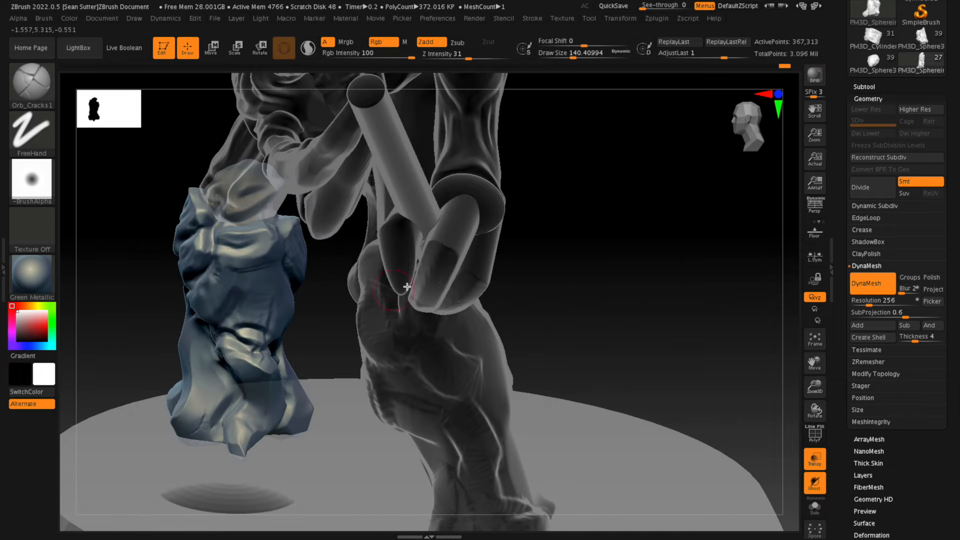
key("ctrl")
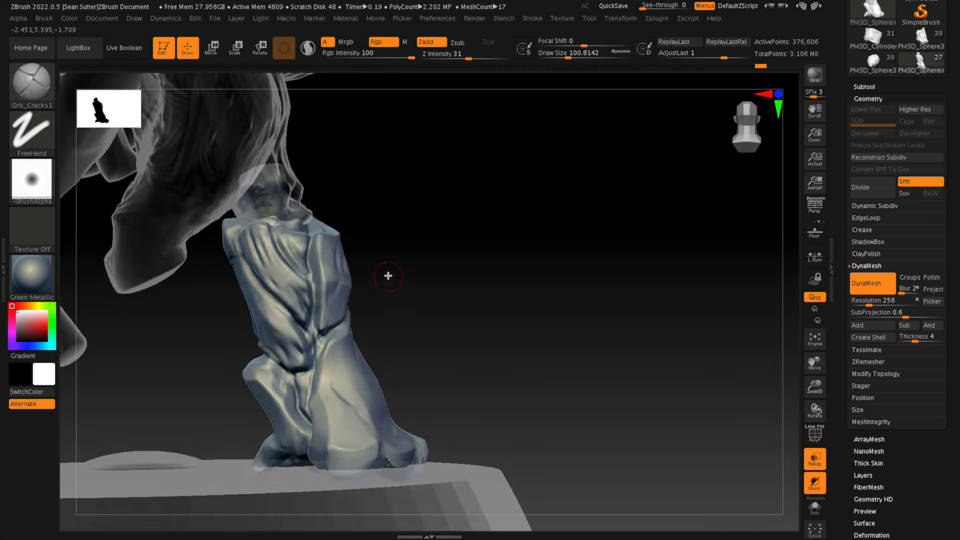
- Carve a crease into the flattened plane of the lower leg with Orb_Cracks and undo the last stroke
key("b")
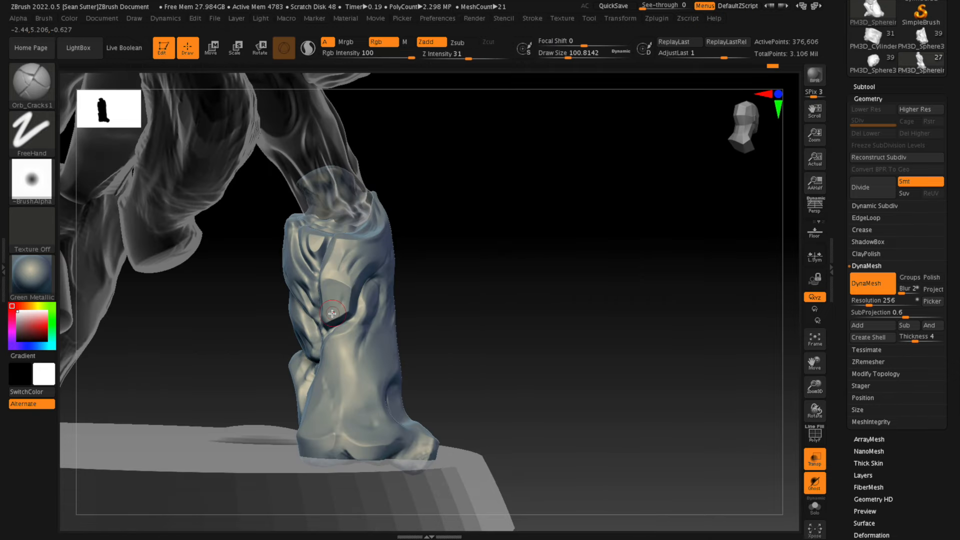
left_click_drag(339, 315, 370, 272)
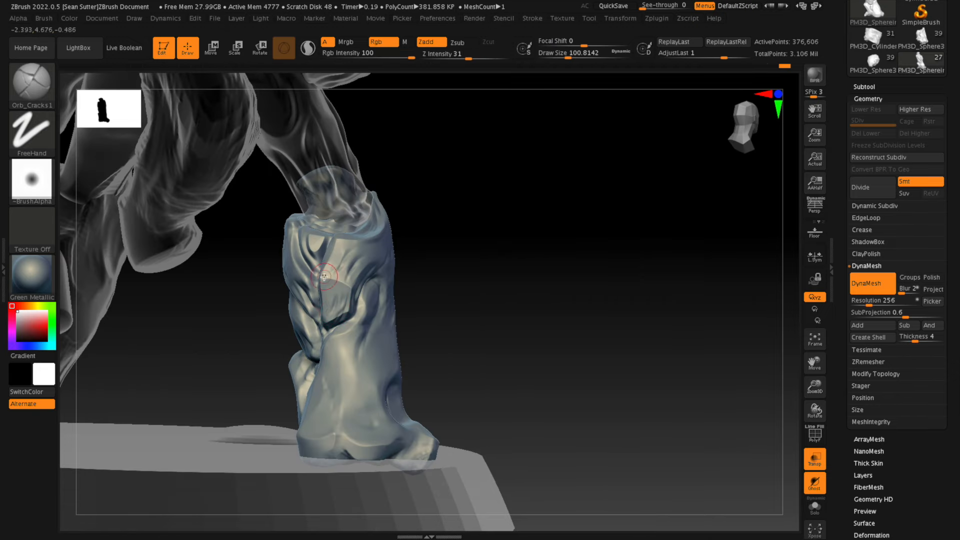
right_click_drag(324, 268, 375, 269)
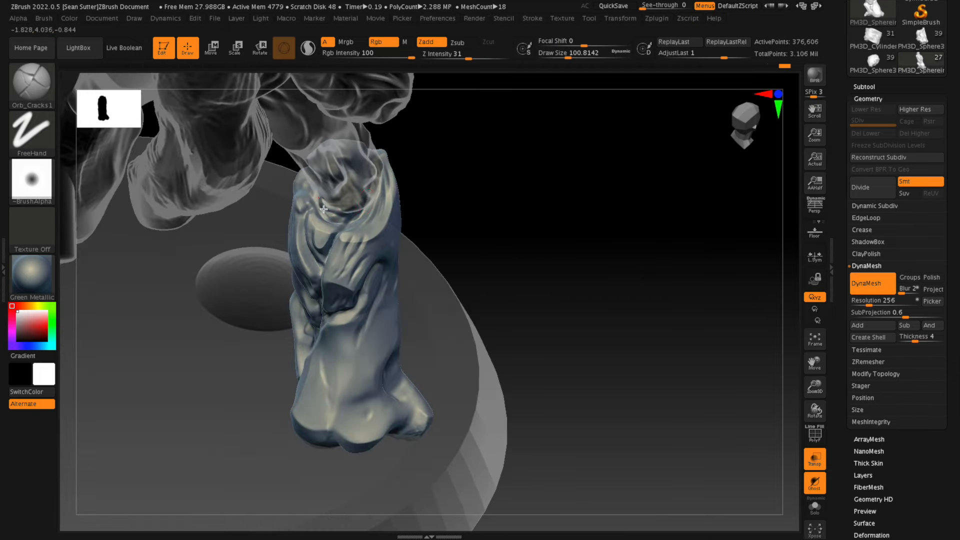
mouse_move(324, 209)
right_mouse_down()
mouse_move(490, 236)
mouse_move(452, 295)
mouse_move(530, 308)
mouse_move(298, 319)
mouse_move(400, 308)
right_mouse_up()
key("ctrl+z")
- Set the draw size to about 104, carve vertical creases along the back of the ankle, and smooth them
key("space")
mouse_move(302, 308)
left_mouse_down()
mouse_move(314, 308)
mouse_move(295, 317)
mouse_move(296, 337)
left_mouse_up()
right_click_drag(302, 325, 373, 310)
key("space")
left_click_drag(362, 309, 353, 308)
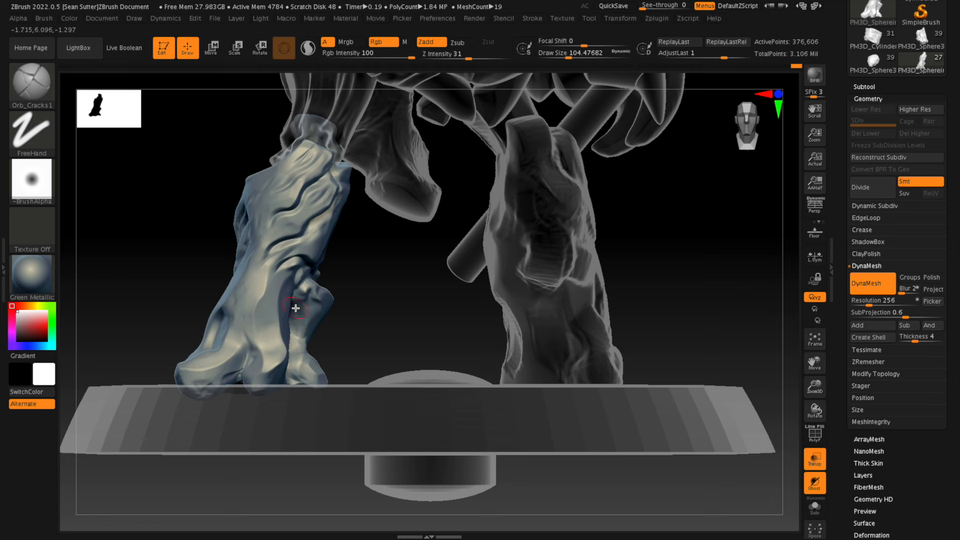
left_click_drag(296, 308, 299, 334)
right_click_drag(372, 308, 354, 302)
left_click_drag(297, 309, 298, 347)
right_click_drag(358, 319, 372, 295)
left_click_drag(300, 312, 301, 331, "shift")
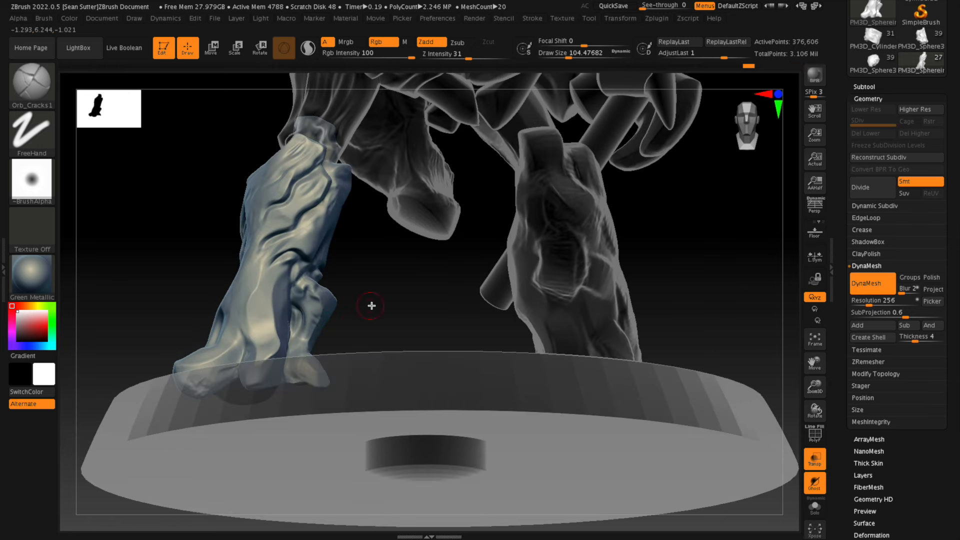
- Carve toe separations into the side of the foot with Orb_Cracks
right_click_drag(372, 305, 403, 342)
left_click_drag(336, 360, 343, 365)
mouse_move(505, 225)
right_mouse_down()
mouse_move(536, 203)
mouse_move(428, 263)
right_mouse_up()
left_click_drag(337, 361, 357, 336)
right_click_drag(460, 227, 495, 266)
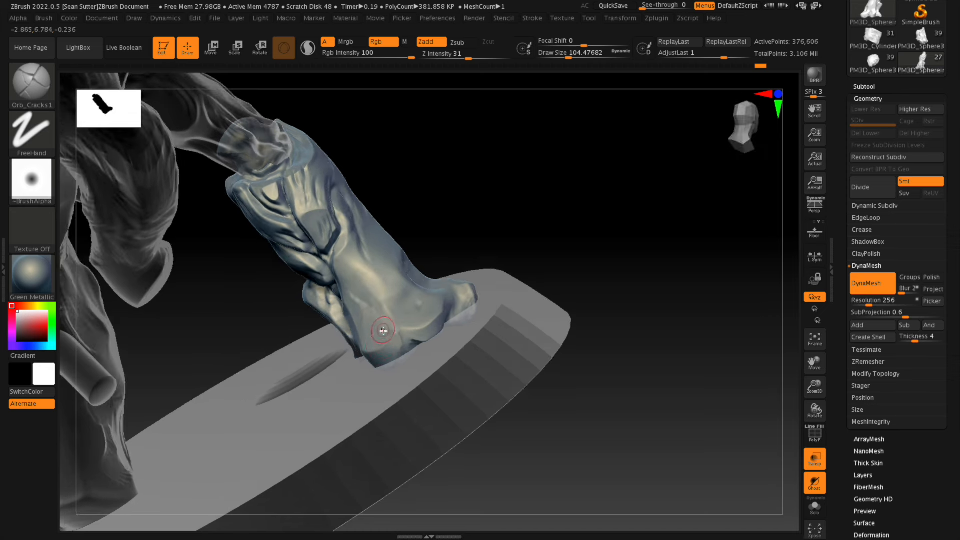
mouse_move(384, 331)
left_mouse_down()
mouse_move(389, 352)
mouse_move(402, 347)
mouse_move(399, 356)
mouse_move(389, 305)
left_mouse_up()
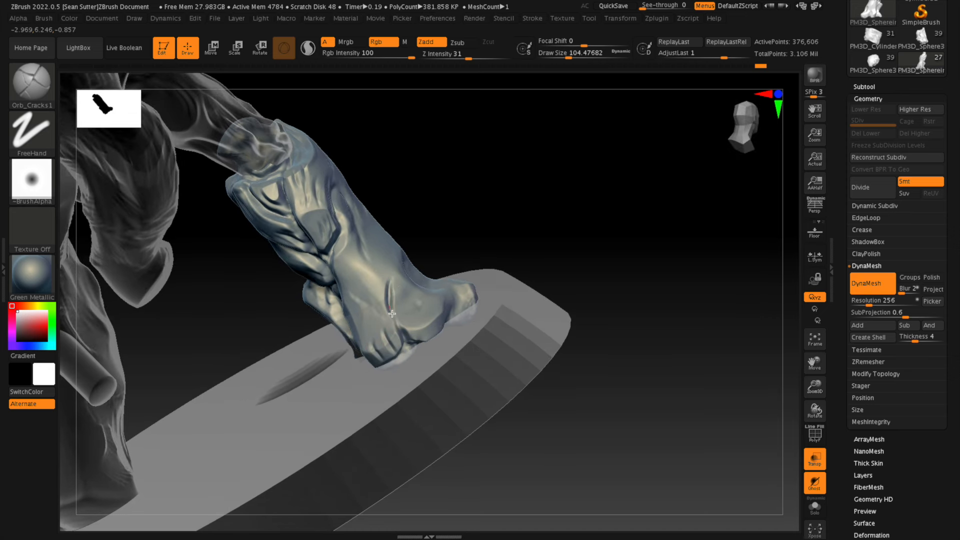
- Carve creases from the shin down over the top of the foot at a draw size of about 108
key("space")
mouse_move(388, 305)
right_mouse_down()
mouse_move(403, 231)
mouse_move(486, 199)
mouse_move(436, 244)
mouse_move(424, 310)
right_mouse_up()
mouse_move(429, 300)
left_mouse_down()
mouse_move(432, 336)
mouse_move(434, 322)
left_mouse_up()
mouse_move(550, 280)
right_mouse_down()
mouse_move(610, 210)
mouse_move(454, 282)
right_mouse_up()
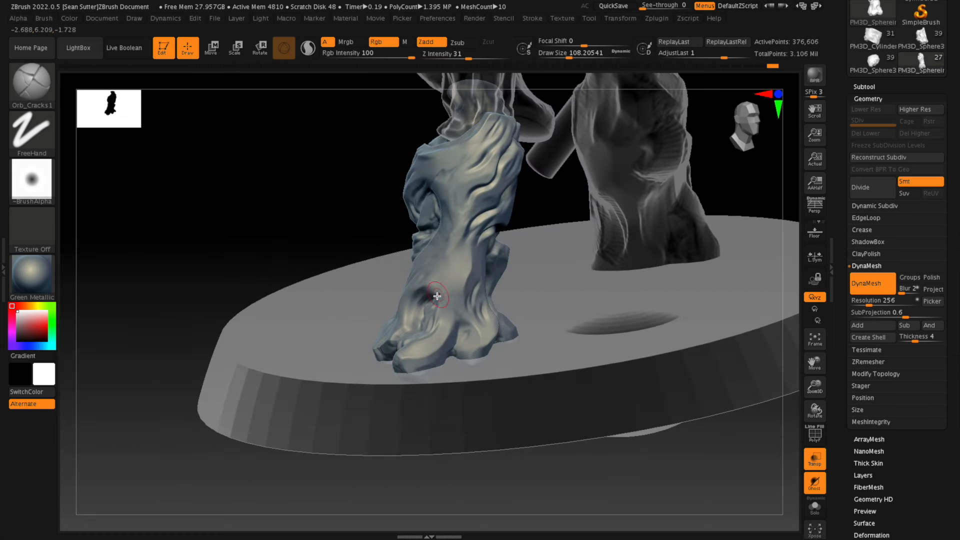
left_click_drag(458, 237, 430, 304)
mouse_move(558, 286)
right_mouse_down()
mouse_move(528, 291)
mouse_move(537, 280)
mouse_move(525, 245)
right_mouse_up()
mouse_move(474, 245)
left_mouse_down()
mouse_move(505, 311)
mouse_move(502, 274)
left_mouse_up()
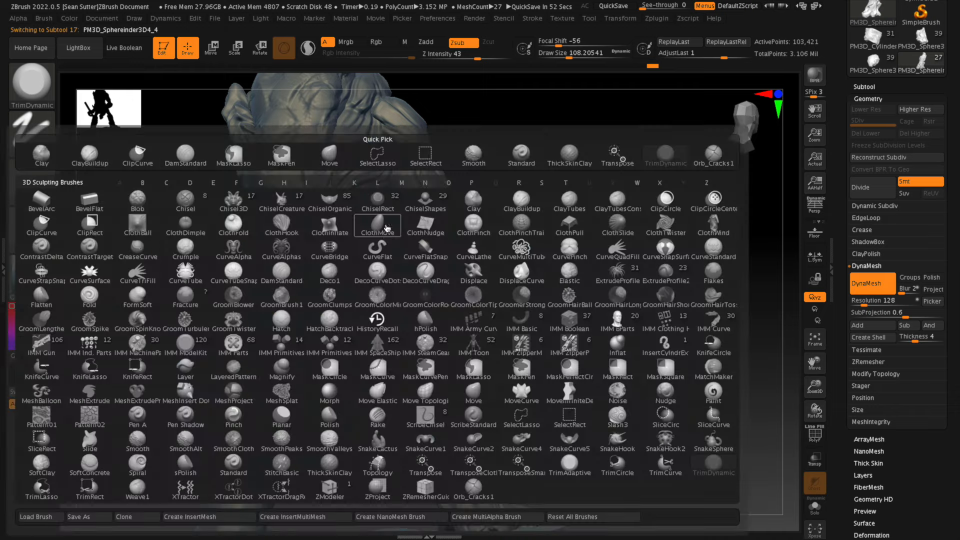
- Set the DynaMesh resolution of the thigh behind the staff hand to 192 and remesh it
key("space")
left_click(862, 301)
type("128")
key("Return")
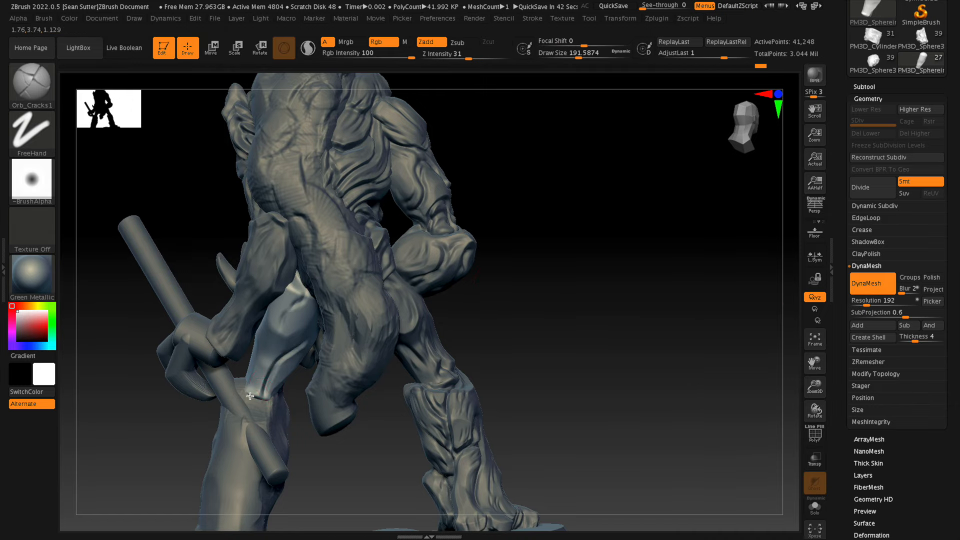
left_click_drag(550, 280, 590, 320, "ctrl")
left_click_drag(550, 300, 589, 288)
- Carve long muscle separations down the thigh with Orb_Cracks at a draw size of about 192
left_click_drag(306, 328, 265, 392)
left_click_drag(272, 350, 252, 390)
left_click_drag(293, 285, 270, 347)
mouse_move(252, 392)
left_mouse_down()
mouse_move(256, 371)
mouse_move(251, 381)
left_mouse_up()
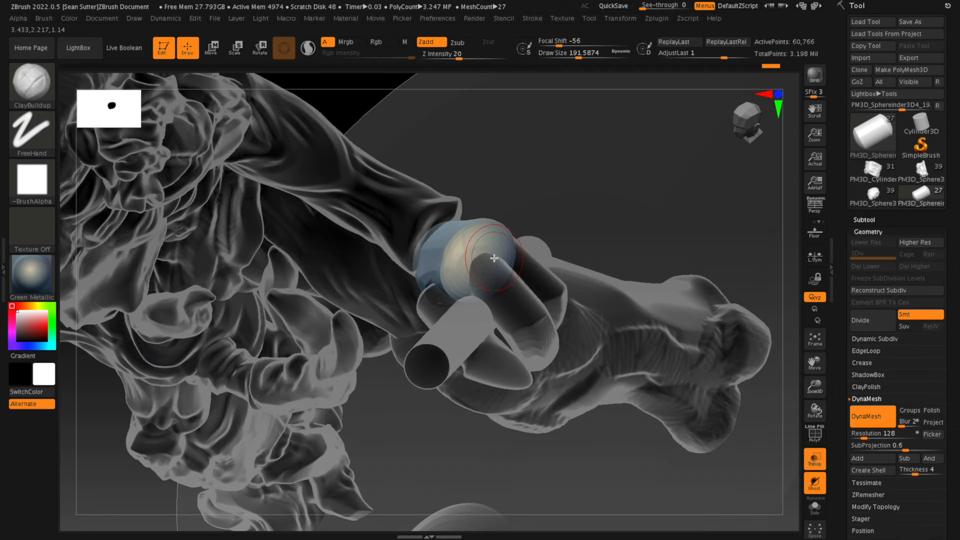
- Build up knuckles and tendon ridges on the hand gripping the staff with ClayBuildup at a draw size of about 167
key("space")
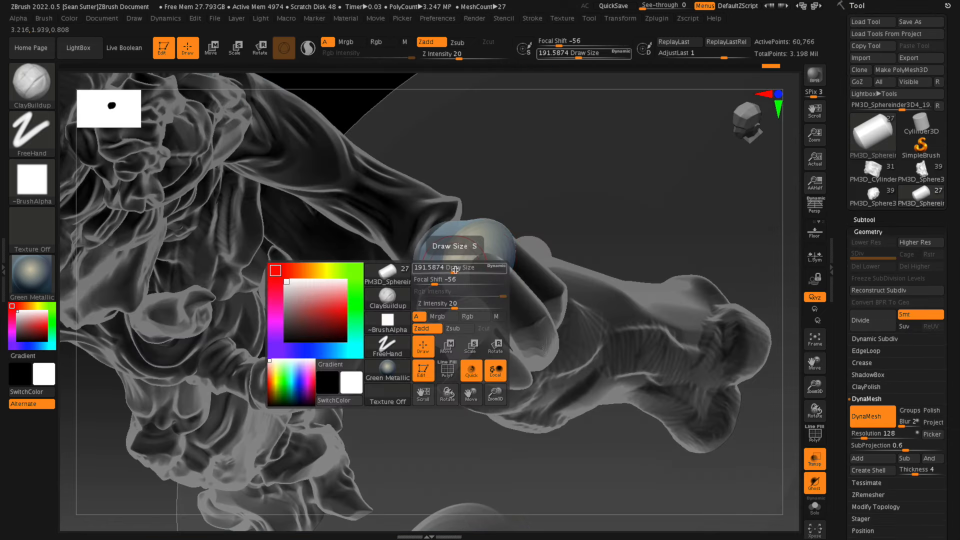
left_click_drag(450, 266, 488, 266)
right_click_drag(488, 267, 560, 210)
mouse_move(464, 255)
left_mouse_down()
mouse_move(439, 287)
mouse_move(447, 258)
left_mouse_up()
mouse_move(647, 272)
left_mouse_down()
mouse_move(674, 291)
mouse_move(668, 330)
left_mouse_up()
left_click_drag(470, 281, 399, 295)
left_click_drag(654, 206, 631, 254)
left_click_drag(444, 235, 414, 239)
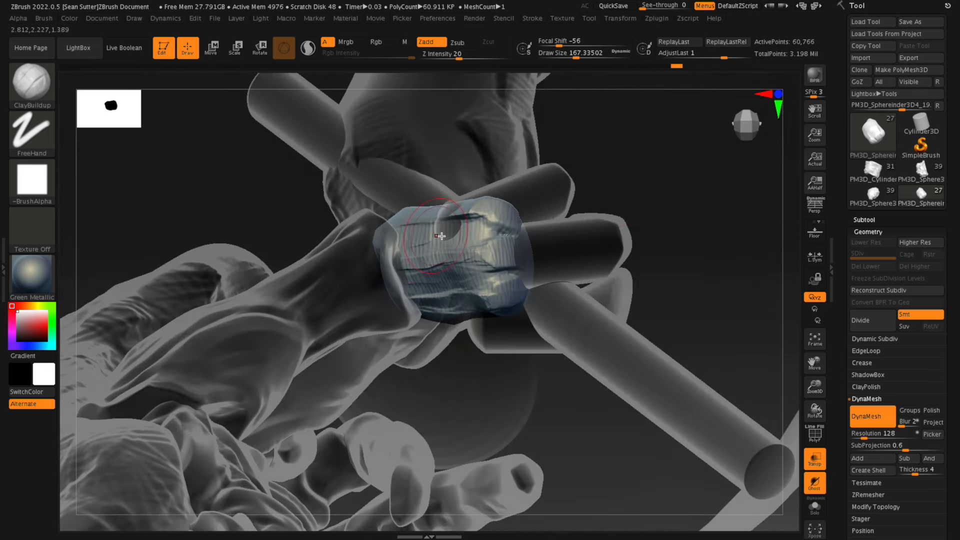
left_click_drag(696, 289, 680, 149)
- Select the forearm, switch to TrimDynamic, and flatten the planes of the staff hand at a draw size of about 217
left_click(382, 298, "alt")
mouse_move(380, 285)
left_mouse_down()
mouse_move(378, 329)
mouse_move(369, 286)
mouse_move(364, 331)
left_mouse_up()
key("b")
key("t")
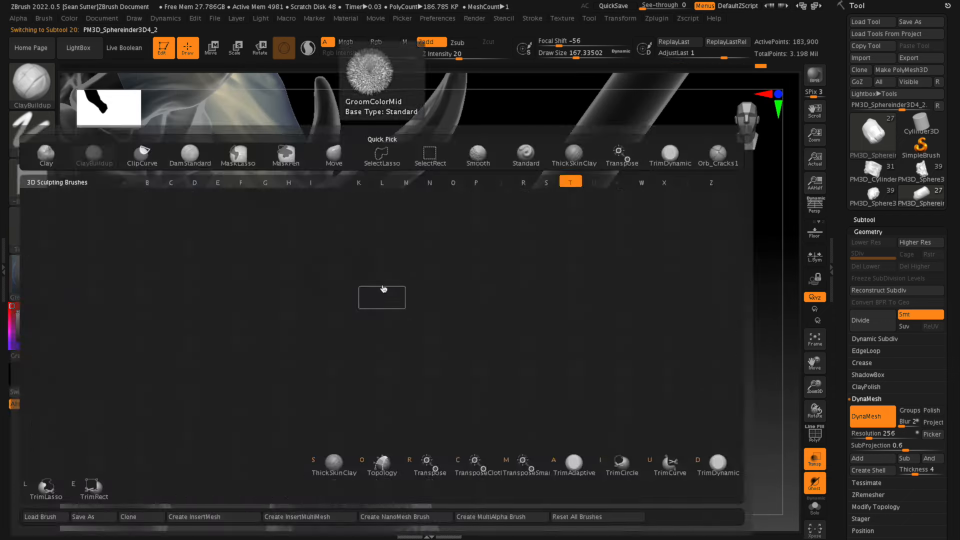
key("d")
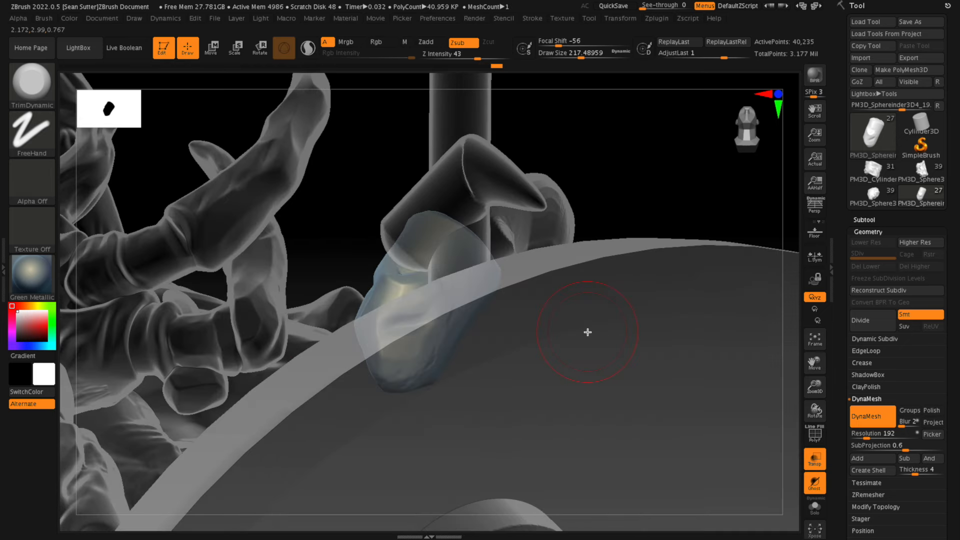
mouse_move(378, 370)
left_mouse_down()
mouse_move(419, 372)
mouse_move(395, 369)
left_mouse_up()
left_click_drag(516, 336, 602, 367)
left_click_drag(681, 313, 651, 345)
- Select the forearm and flatten its wrist end with TrimDynamic at a draw size of about 163
left_click(395, 238, "alt")
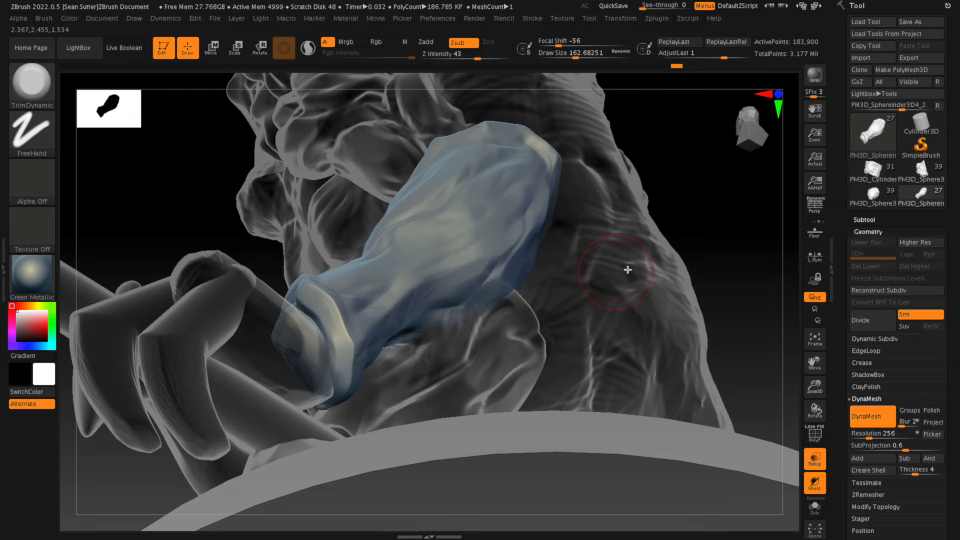
left_click_drag(628, 270, 681, 241)
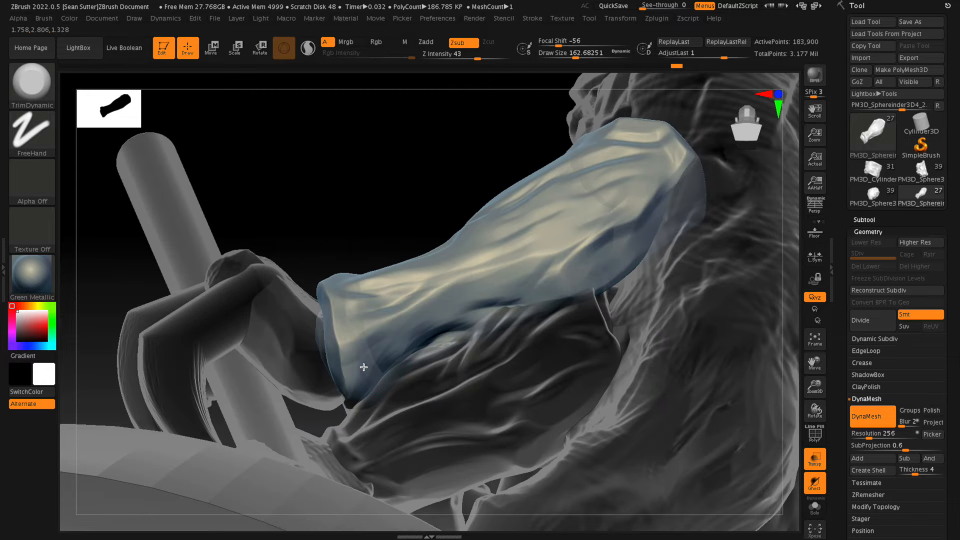
mouse_move(359, 450)
left_mouse_down()
mouse_move(341, 393)
mouse_move(309, 425)
left_mouse_up()
left_click_drag(610, 332, 603, 397)
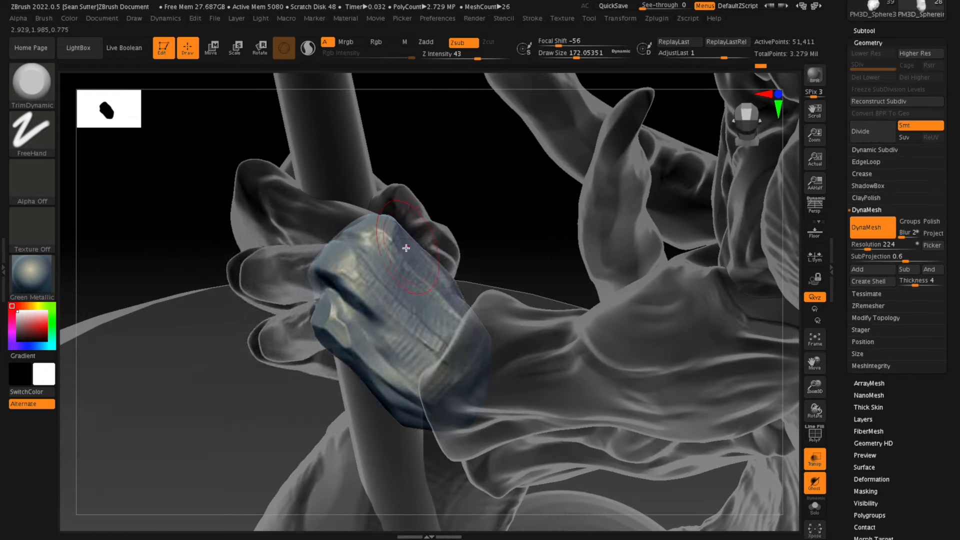
- Flatten the knuckles and back of the staff hand with TrimDynamic at draw sizes of about 163 and 116
key("s")
left_click_drag(406, 248, 404, 249)
mouse_move(322, 271)
left_mouse_down()
mouse_move(342, 273)
mouse_move(368, 304)
mouse_move(338, 285)
mouse_move(361, 303)
mouse_move(349, 309)
left_mouse_up()
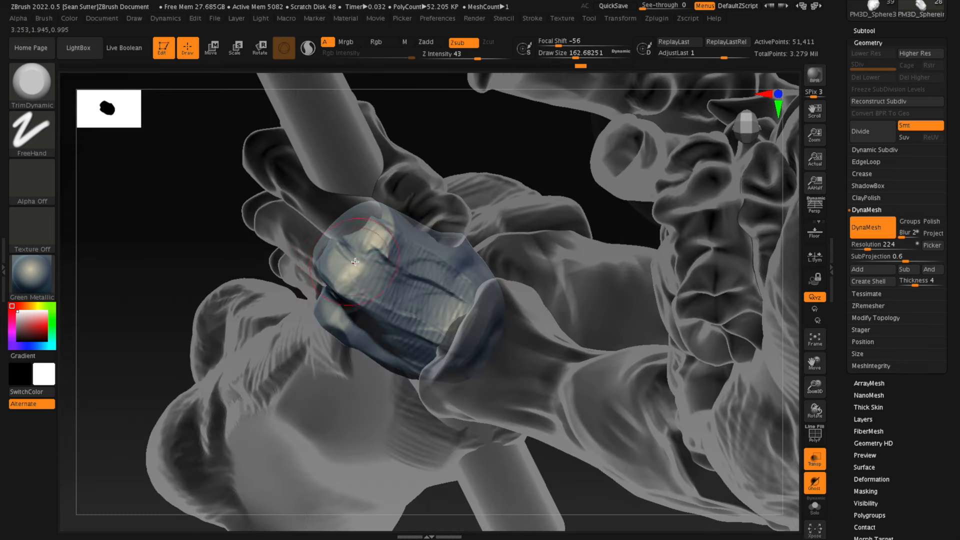
key("b")
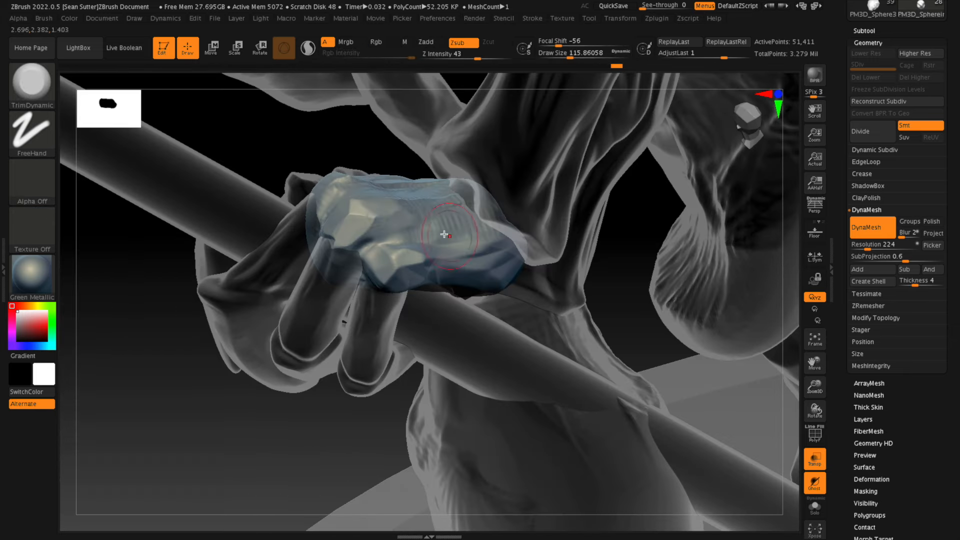
left_click_drag(376, 219, 432, 210)
left_click_drag(385, 282, 381, 280)
left_click_drag(291, 435, 414, 433)
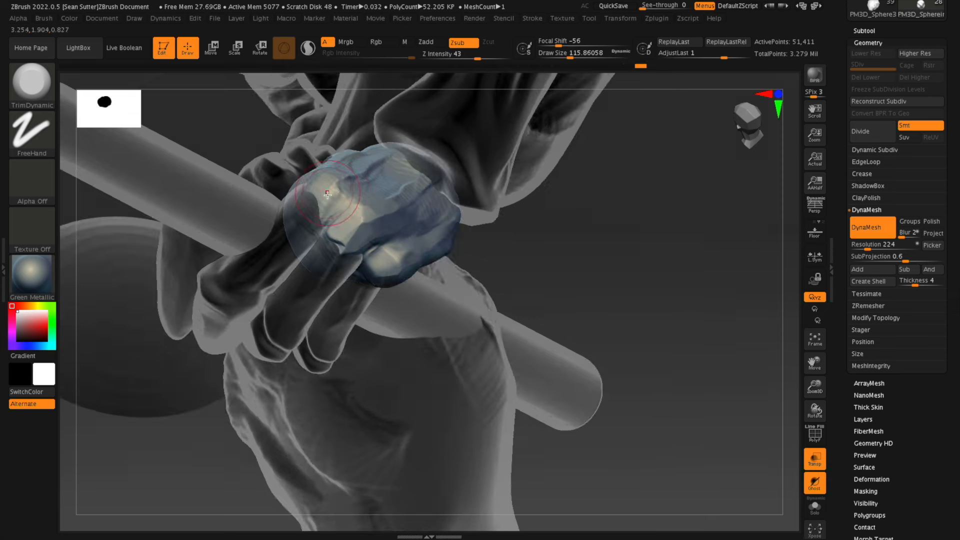
mouse_move(330, 219)
left_mouse_down()
mouse_move(353, 176)
mouse_move(370, 172)
left_mouse_up()
- Carve tendon lines across the back of the staff hand with Orb_Cracks at a draw size of about 116 and remesh it
key("b")
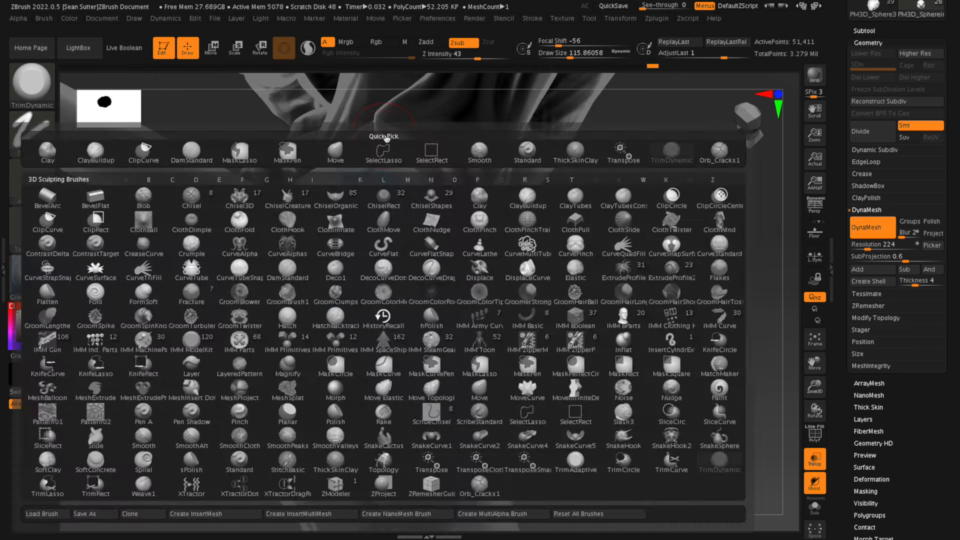
left_click(387, 140)
left_click_drag(642, 343, 553, 318)
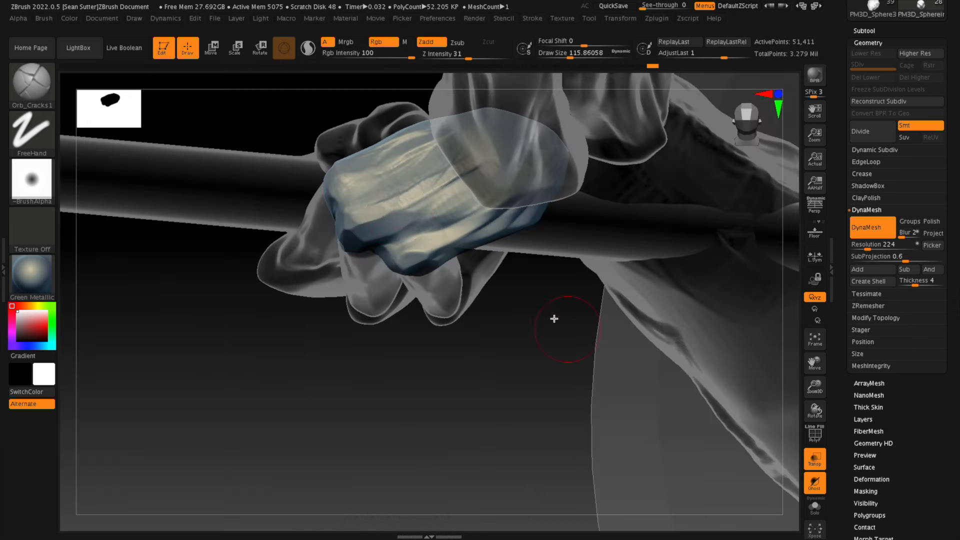
left_click_drag(350, 197, 444, 155)
left_click_drag(462, 148, 384, 189)
left_click_drag(260, 370, 300, 405, "ctrl")
- Carve finer separations between the hand's tendons with Orb_Cracks at a draw size of about 97
key("space")
left_click_drag(424, 228, 419, 229)
left_click_drag(390, 242, 425, 225)
left_click_drag(393, 227, 480, 201)
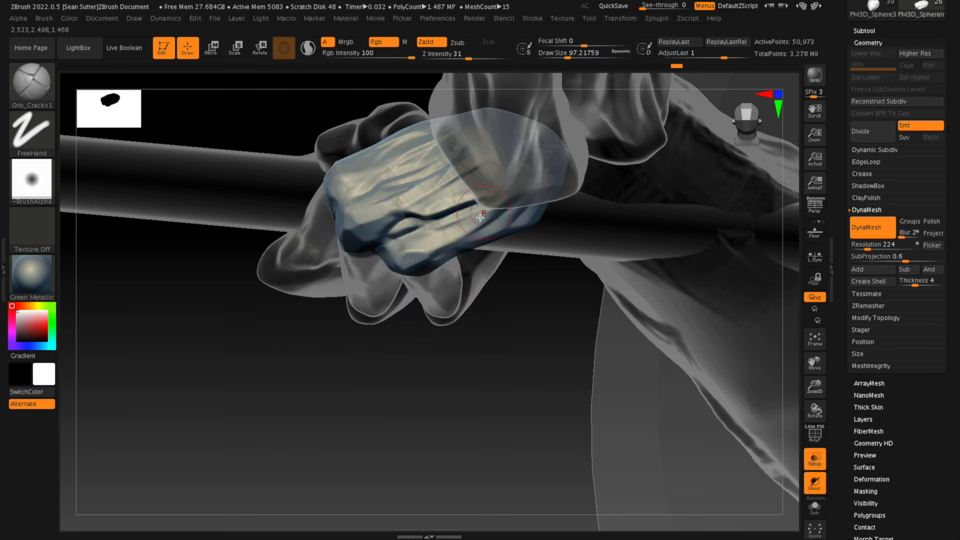
right_click_drag(480, 218, 424, 179)
mouse_move(436, 156)
left_mouse_down()
mouse_move(330, 214)
mouse_move(434, 145)
left_mouse_up()
left_click_drag(315, 382, 319, 347, "shift")
left_click_drag(602, 377, 561, 311)
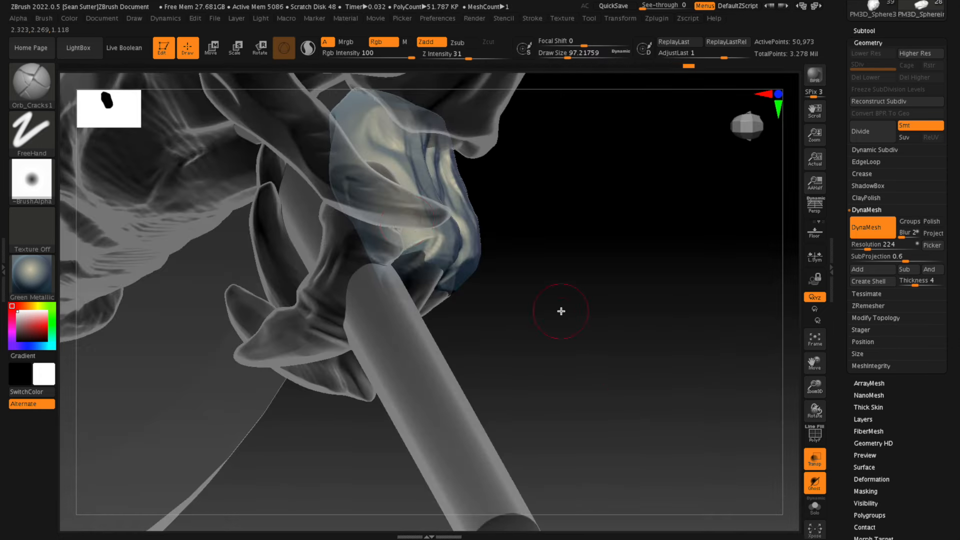
- Flatten the knuckle planes of the staff hand from underneath with TrimDynamic
key("b")
key("t")
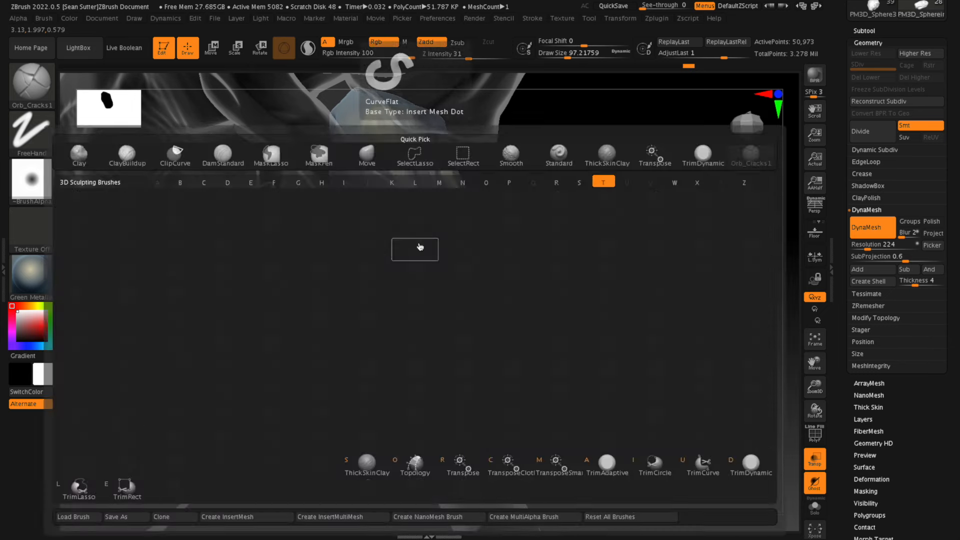
key("d")
left_click_drag(638, 306, 539, 296)
left_click_drag(462, 257, 454, 239)
mouse_move(631, 376)
left_mouse_down()
mouse_move(587, 368)
mouse_move(573, 407)
left_mouse_up()
left_click_drag(436, 182, 446, 179)
- Switch to Orb_Cracks at a draw size of about 182 for carving the thumb side of the hand
key("b")
key("o")
key("c")
key("space")
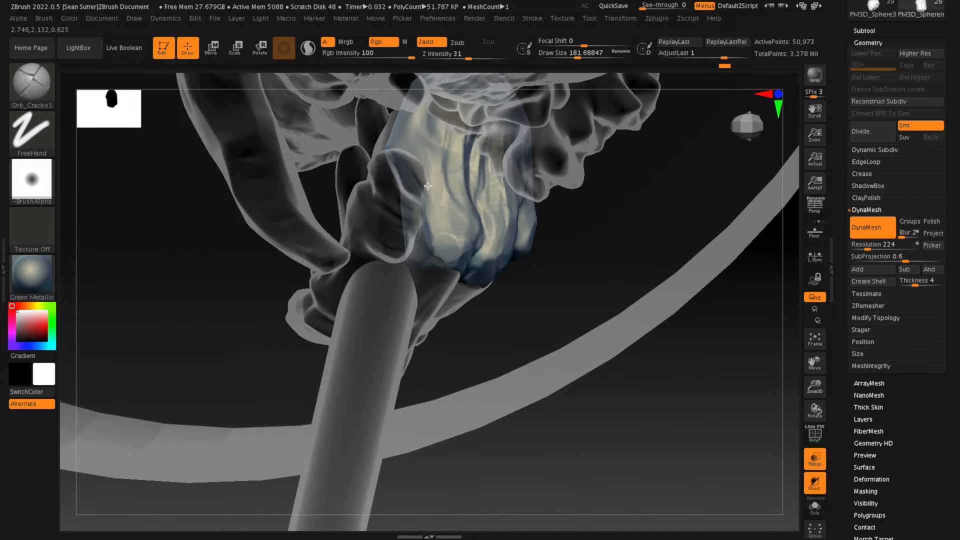
left_click_drag(586, 297, 635, 305)
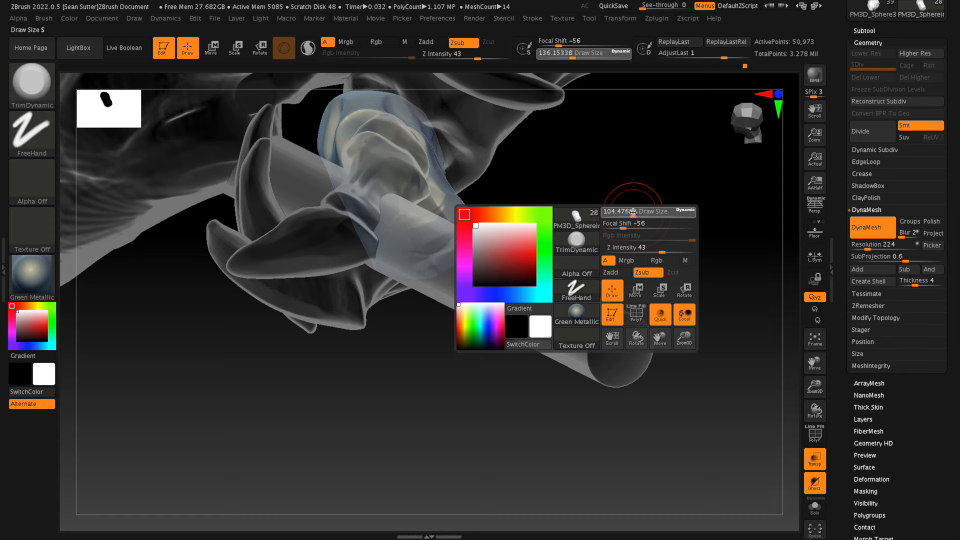
- Flatten the thumb side of the hand with TrimDynamic at a draw size of about 101 and remesh it
mouse_move(632, 213)
left_mouse_down()
mouse_move(675, 225)
mouse_move(360, 143)
left_mouse_up()
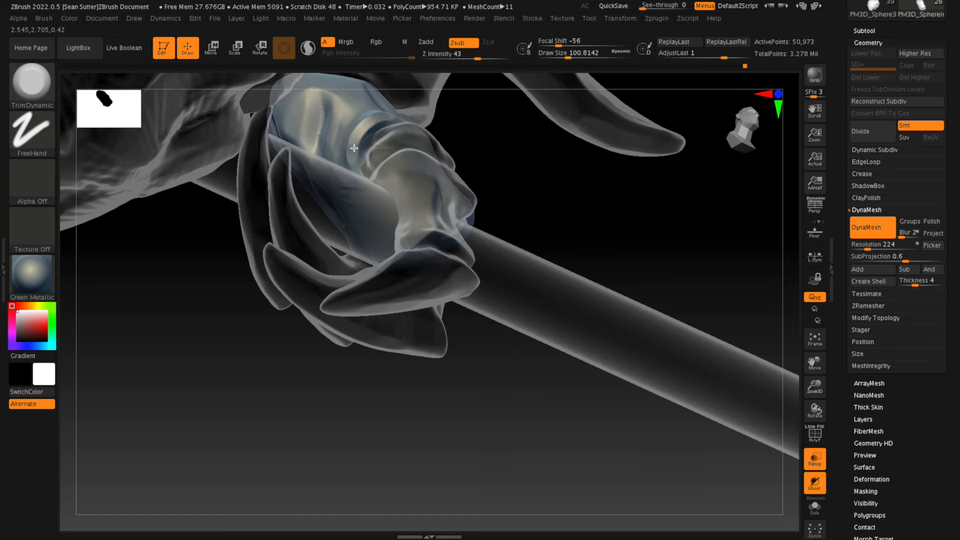
key("ctrl")
left_click_drag(618, 276, 621, 280, "ctrl")
mouse_move(621, 280)
left_mouse_down()
mouse_move(617, 292)
mouse_move(590, 250)
left_mouse_up()
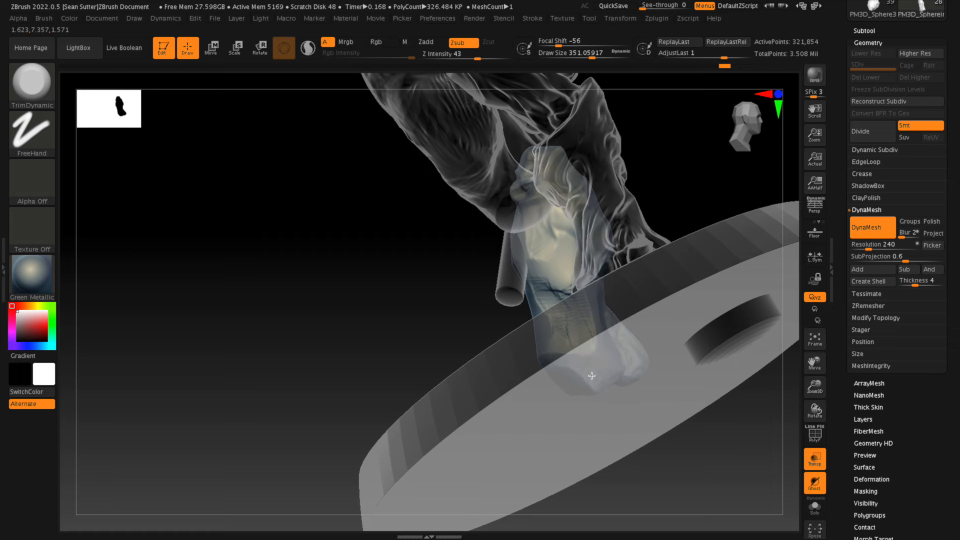
- Flatten the foot of the leg behind the staff and add volume to the ankle with ClayBuildup
mouse_move(380, 440)
left_mouse_down()
mouse_move(435, 400)
mouse_move(557, 386)
left_mouse_up()
key("b")
key("c")
key("b")
mouse_move(557, 335)
left_mouse_down()
mouse_move(554, 354)
mouse_move(552, 307)
mouse_move(561, 373)
left_mouse_up()
key("space")
- Flatten the added volume above the foot with TrimDynamic
key("b")
key("t")
key("d")
left_click_drag(648, 292, 670, 281)
mouse_move(548, 378)
left_mouse_down()
mouse_move(531, 352)
mouse_move(537, 345)
mouse_move(551, 384)
left_mouse_up()
- Carve deep muscle separations down the lower leg behind the staff with Orb_Cracks at a draw size of about 197
key("b")
key("o")
key("c")
left_click_drag(613, 328, 540, 296)
key("space")
left_click_drag(551, 331, 545, 330)
left_click_drag(540, 288, 554, 332)
mouse_move(556, 340)
left_mouse_down()
mouse_move(537, 291)
mouse_move(556, 324)
left_mouse_up()
mouse_move(536, 286)
left_mouse_down()
mouse_move(555, 351)
mouse_move(577, 375)
mouse_move(566, 367)
left_mouse_up()
- Carve creases around the ankle and between the toes of the same foot with Orb_Cracks, smoothing where needed
left_click_drag(613, 328, 665, 345)
left_click_drag(507, 353, 511, 380)
left_click_drag(525, 344, 500, 370)
left_click_drag(444, 340, 444, 372)
mouse_move(545, 355)
left_mouse_down()
mouse_move(529, 340)
mouse_move(530, 352)
left_mouse_up()
left_click_drag(525, 285, 525, 270, "shift")
mouse_move(599, 320)
left_mouse_down()
mouse_move(539, 327)
mouse_move(630, 305)
left_mouse_up()
left_click_drag(515, 364, 500, 381)
mouse_move(495, 334)
left_mouse_down()
mouse_move(514, 384)
mouse_move(529, 388)
left_mouse_up()
mouse_move(563, 331)
left_mouse_down()
mouse_move(596, 318)
mouse_move(632, 319)
left_mouse_up()
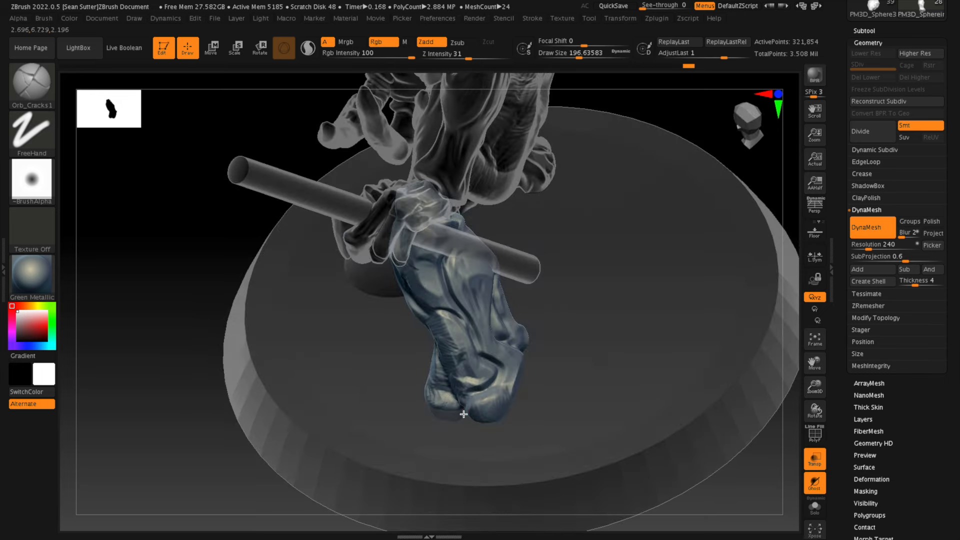
- Pull the toes of the foot outward with the Move brush at a draw size of about 262
key("b")
key("m")
key("v")
key("space")
left_click(513, 386)
mouse_move(489, 408)
left_mouse_down()
mouse_move(492, 430)
mouse_move(455, 436)
left_mouse_up()
mouse_move(510, 422)
left_mouse_down()
mouse_move(520, 435)
mouse_move(502, 406)
left_mouse_up()
left_click_drag(508, 413, 503, 404)
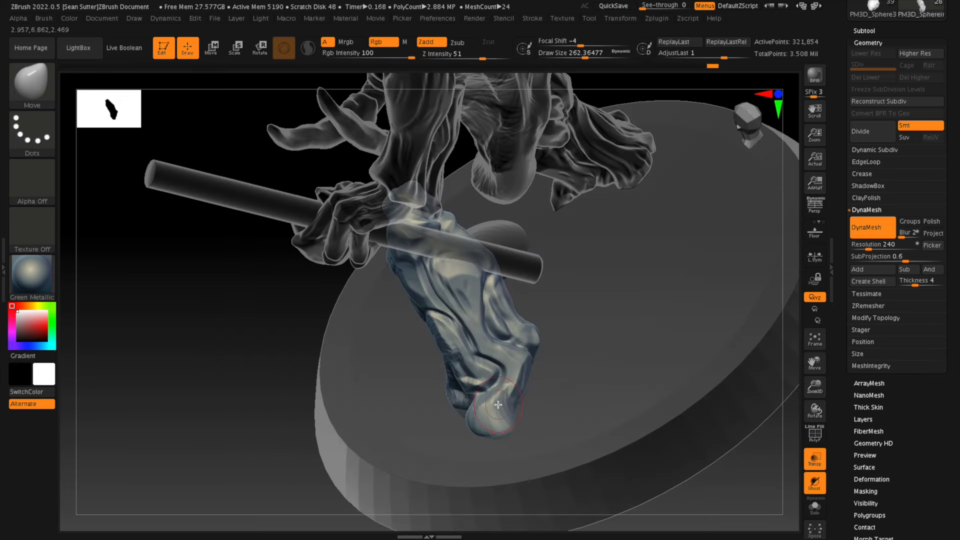
- Remesh the leg and flatten the planes of its toes with TrimDynamic at a draw size of about 154
key("b")
key("t")
key("d")
key("space")
left_click(415, 426)
left_click_drag(411, 427, 449, 399)
left_click_drag(411, 427, 430, 450, "ctrl")
left_click_drag(494, 417, 510, 390)
mouse_move(450, 437)
left_mouse_down()
mouse_move(485, 426)
mouse_move(470, 435)
left_mouse_up()
- Flatten the plane on the inner side of the lower leg with TrimDynamic
right_click_drag(502, 422, 545, 465)
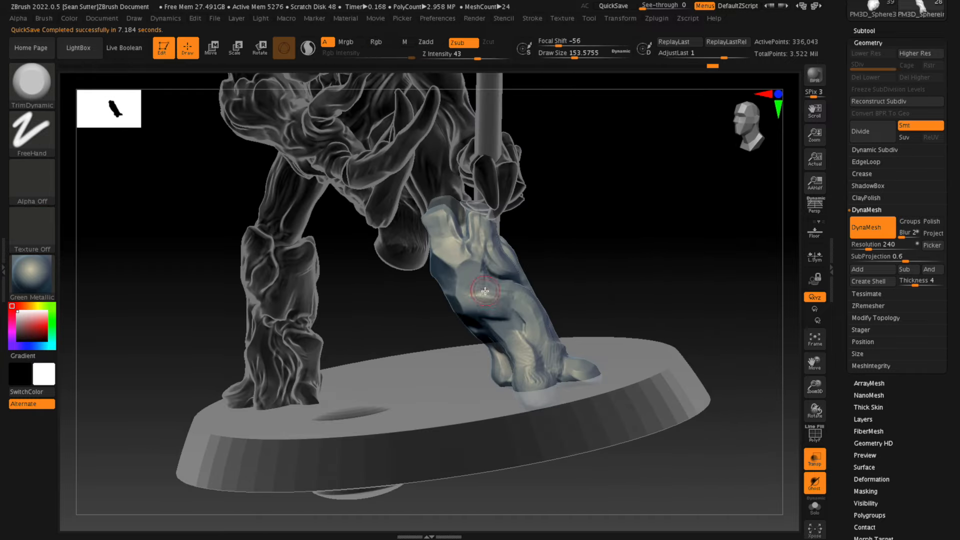
left_click_drag(482, 286, 489, 298)
right_click_drag(613, 247, 630, 278)
right_click_drag(631, 278, 613, 263)
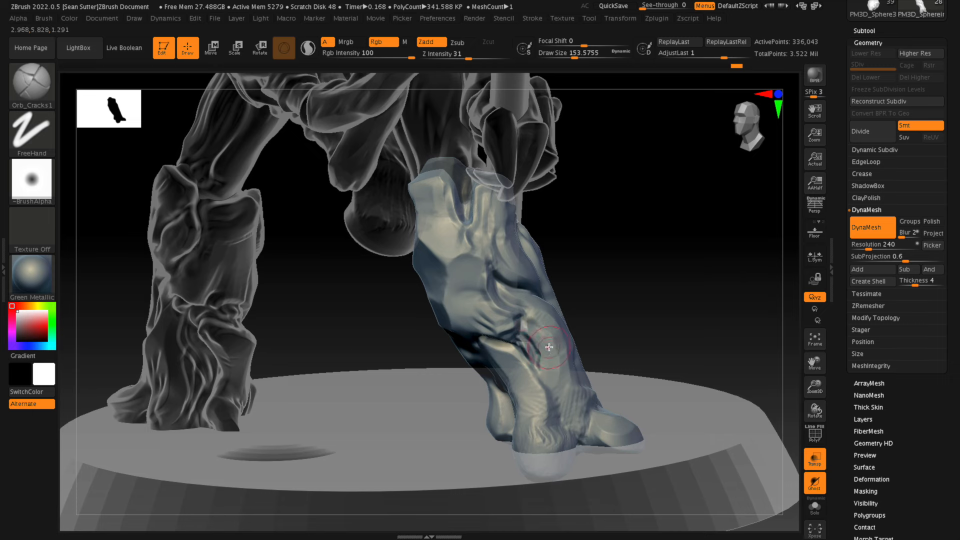
- Carve a crease from the middle of the lower leg toward the foot with Orb_Cracks and smooth beside it
key("b")
left_click(526, 314)
mouse_move(526, 313)
left_mouse_down()
mouse_move(525, 340)
mouse_move(544, 373)
left_mouse_up()
mouse_move(579, 313)
left_mouse_down("shift")
mouse_move(602, 295)
mouse_move(617, 304)
mouse_move(583, 318)
left_mouse_up("shift")
- Undo the last crease and recarve the upper shin with Orb_Cracks at a draw size of about 120
left_click_drag(465, 273, 464, 299)
key("space")
key("ctrl+z")
left_click_drag(464, 294, 461, 290)
left_click_drag(553, 268, 588, 243)
left_click_drag(444, 315, 433, 261)
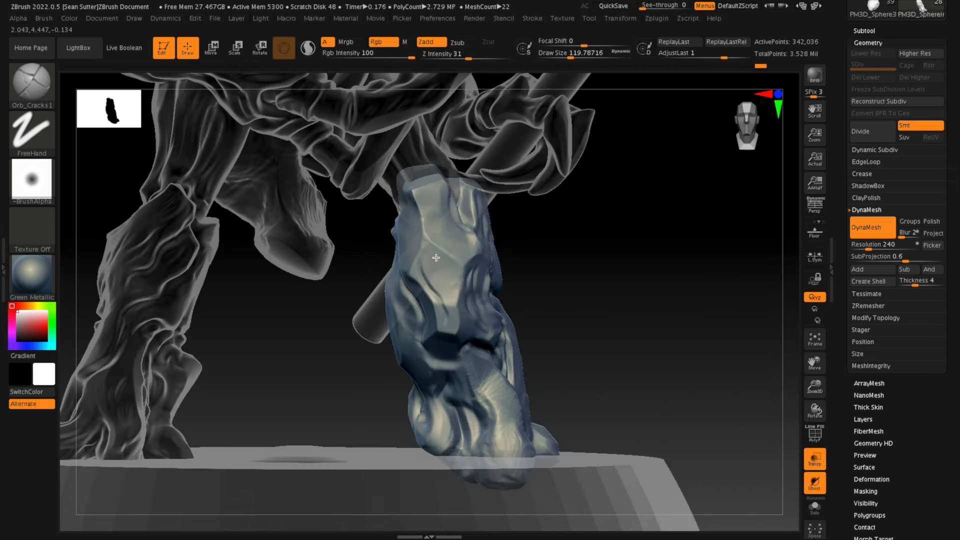
- Carve creases around the knee at the top of the lower leg with Orb_Cracks at a draw size of about 149
mouse_move(569, 251)
left_mouse_down()
mouse_move(563, 261)
mouse_move(572, 268)
mouse_move(553, 271)
left_mouse_up()
key("space")
left_click_drag(428, 186, 428, 234)
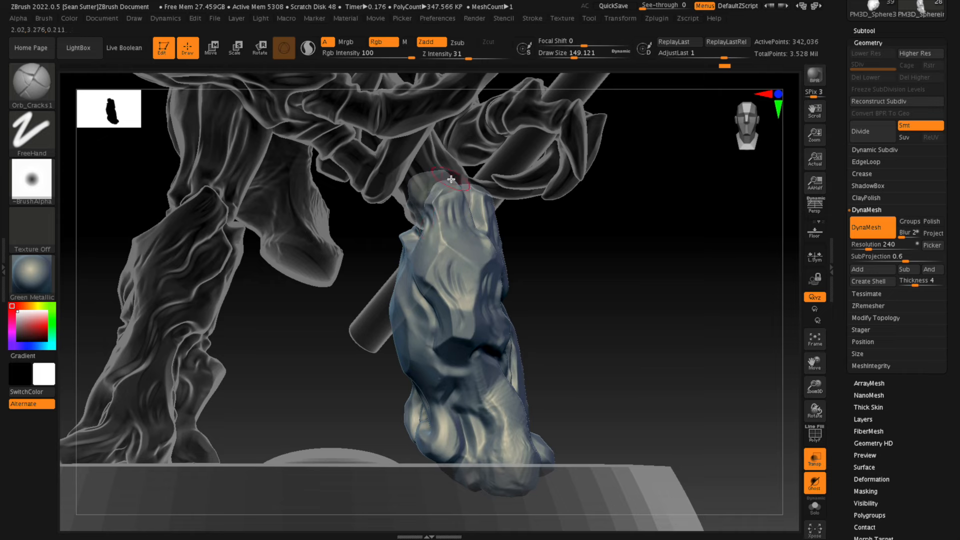
left_click_drag(590, 235, 600, 280)
left_click_drag(425, 194, 456, 178)
mouse_move(619, 235)
left_mouse_down()
mouse_move(628, 195)
mouse_move(595, 193)
left_mouse_up()
key("space")
left_click_drag(482, 206, 479, 217)
right_click_drag(478, 220, 476, 266)
mouse_move(476, 266)
left_mouse_down()
mouse_move(457, 255)
mouse_move(467, 265)
left_mouse_up()
mouse_move(575, 275)
left_mouse_down()
mouse_move(602, 249)
mouse_move(604, 227)
left_mouse_up()
- Carve creases beneath the knee plate and up along the front of the lower leg with Orb_Cracks
left_click_drag(427, 351, 493, 367)
left_click_drag(579, 280, 620, 310)
mouse_move(428, 357)
left_mouse_down()
mouse_move(408, 302)
mouse_move(406, 255)
left_mouse_up()
left_click_drag(575, 280, 635, 269)
left_click_drag(428, 303, 407, 267)
left_click_drag(434, 347, 420, 226)
mouse_move(545, 222)
left_mouse_down()
mouse_move(581, 216)
mouse_move(566, 214)
left_mouse_up()
- Flatten the front plane of the shin with TrimDynamic at a draw size of about 172
key("b")
key("t")
key("d")
key("space")
left_click_drag(525, 249, 532, 250)
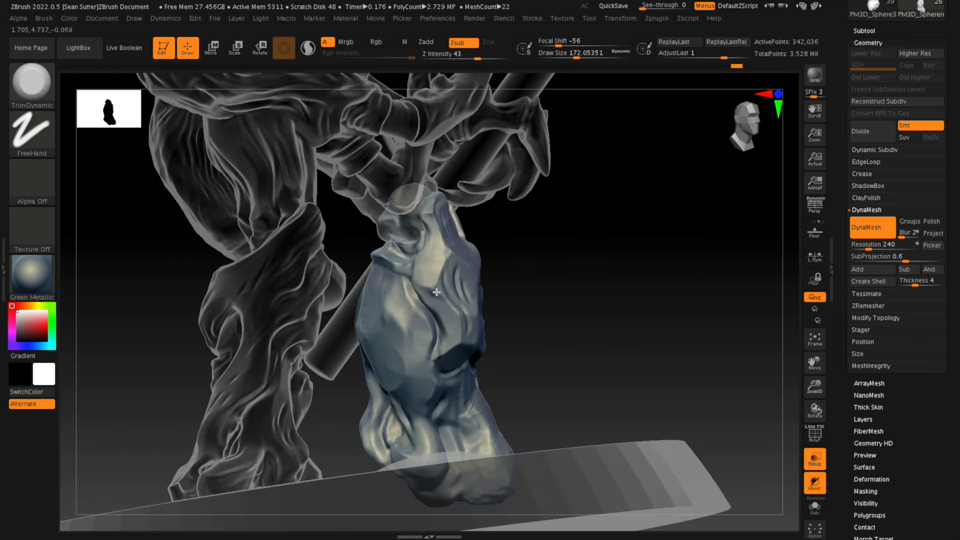
left_click_drag(443, 307, 452, 340)
left_click_drag(575, 280, 644, 300)
- Carve creases into the side of the knee and upper shin with Orb_Cracks at a draw size of about 112
key("b")
key("o")
key("c")
mouse_move(474, 265)
left_mouse_down()
mouse_move(488, 280)
mouse_move(553, 302)
left_mouse_up()
mouse_move(539, 255)
left_mouse_down()
mouse_move(529, 230)
mouse_move(530, 246)
left_mouse_up()
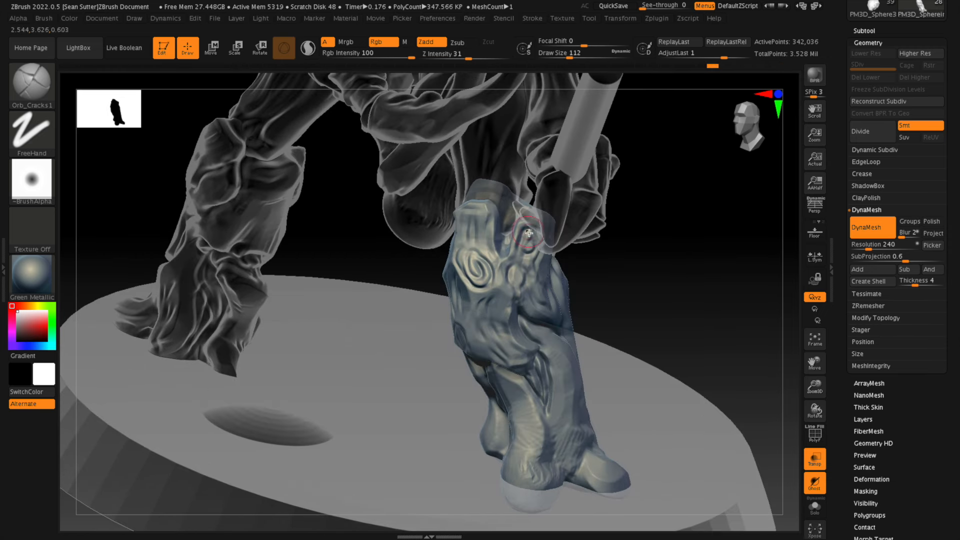
left_click_drag(592, 287, 545, 295)
mouse_move(700, 302)
left_mouse_down()
mouse_move(717, 313)
mouse_move(677, 323)
left_mouse_up()
- Flatten the planes along the side of the lower leg with TrimDynamic
key("b")
key("t")
key("d")
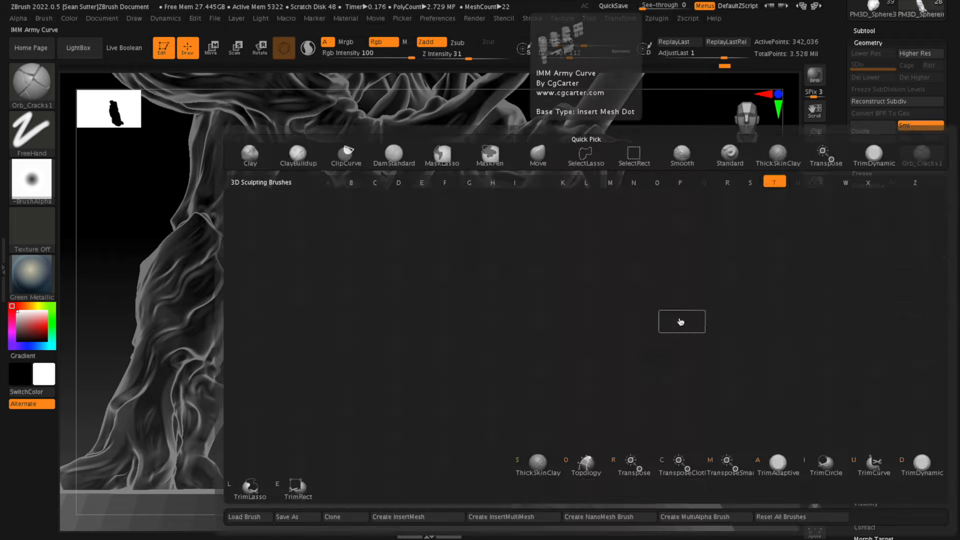
mouse_move(523, 314)
left_mouse_down()
mouse_move(538, 345)
mouse_move(547, 342)
left_mouse_up()
left_click_drag(638, 274, 653, 326)
mouse_move(527, 329)
left_mouse_down()
mouse_move(545, 342)
mouse_move(523, 341)
left_mouse_up()
mouse_move(654, 266)
left_mouse_down("shift")
mouse_move(683, 246)
mouse_move(658, 266)
left_mouse_up("shift")
left_click_drag(515, 315, 523, 341)
left_click_drag(657, 279, 661, 266)
- Enlarge the TrimDynamic brush and flatten the planes farther down the lower leg
key("bracketright")
left_click_drag(532, 300, 530, 349)
mouse_move(596, 314)
left_mouse_down()
mouse_move(619, 304)
mouse_move(598, 317)
left_mouse_up()
left_click_drag(546, 359, 528, 353)
mouse_move(634, 307)
left_mouse_down()
mouse_move(577, 320)
mouse_move(539, 359)
mouse_move(592, 322)
left_mouse_up()
- Carve creases into the lower part of the leg above the foot with Orb_Cracks
key("b")
key("o")
key("c")
key("space")
left_click_drag(561, 353, 559, 370)
left_click_drag(630, 310, 650, 325)
left_click_drag(563, 366, 526, 373)
mouse_move(655, 312)
left_mouse_down()
mouse_move(682, 294)
mouse_move(650, 286)
left_mouse_up()
- Flatten the outer planes of the lower leg with TrimDynamic at a draw size of about 177
key("b")
key("t")
key("d")
mouse_move(502, 246)
left_mouse_down()
mouse_move(500, 226)
mouse_move(534, 218)
left_mouse_up()
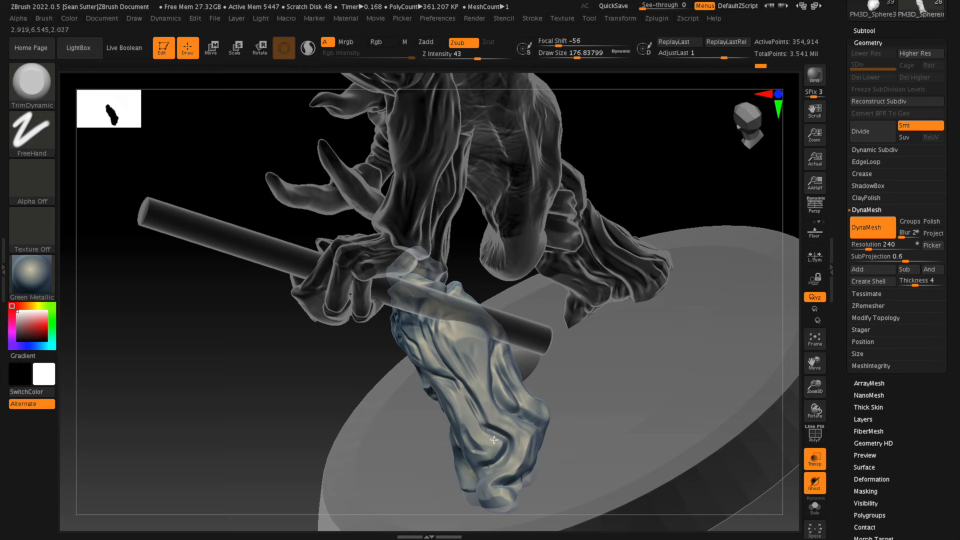
left_click_drag(651, 282, 620, 300)
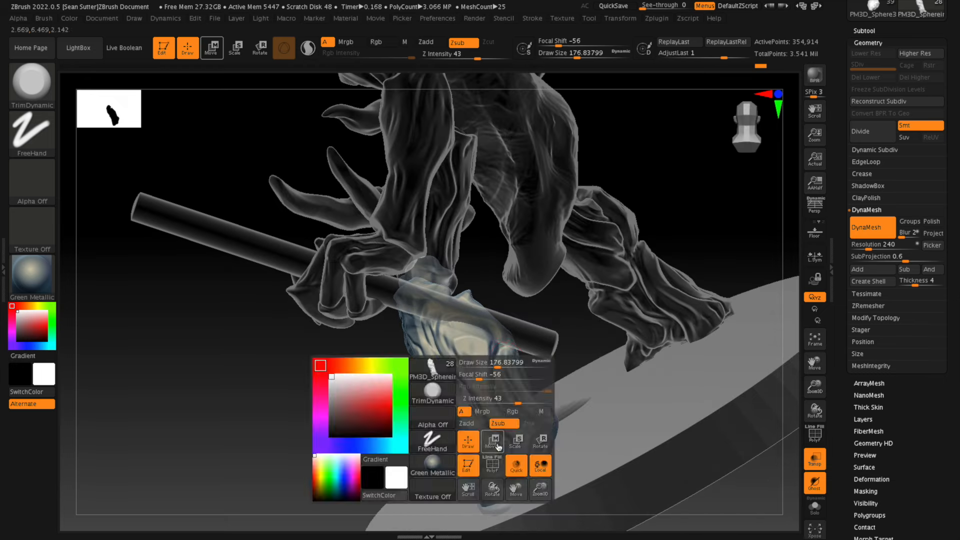
mouse_move(500, 474)
left_mouse_down()
mouse_move(517, 507)
mouse_move(472, 460)
mouse_move(457, 356)
mouse_move(495, 320)
left_mouse_up()
left_click_drag(683, 247, 735, 250)
- Flatten and smooth the folds around the ankle and the back of the lower leg with TrimDynamic
mouse_move(475, 452)
left_mouse_down()
mouse_move(494, 449)
mouse_move(485, 440)
left_mouse_up()
mouse_move(581, 358)
left_mouse_down("shift")
mouse_move(595, 349)
mouse_move(561, 392)
left_mouse_up("shift")
mouse_move(619, 415)
left_mouse_down("shift")
mouse_move(693, 431)
mouse_move(578, 425)
left_mouse_up("shift")
mouse_move(479, 442)
left_mouse_down()
mouse_move(459, 414)
mouse_move(461, 444)
left_mouse_up()
mouse_move(560, 376)
left_mouse_down()
mouse_move(624, 362)
mouse_move(547, 400)
left_mouse_up()
mouse_move(455, 402)
left_mouse_down()
mouse_move(455, 416)
mouse_move(453, 408)
left_mouse_up()
mouse_move(539, 345)
left_mouse_down("shift")
mouse_move(593, 298)
mouse_move(538, 327)
mouse_move(491, 421)
mouse_move(497, 439)
left_mouse_up("shift")
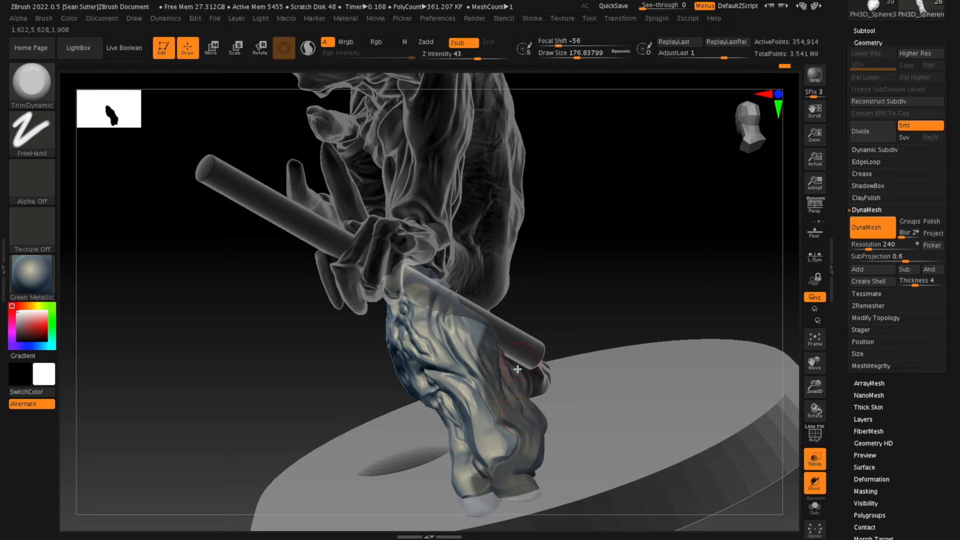
- Carve creases down the back of the lower leg toward the ankle with Orb_Cracks at a draw size of about 167
key("4")
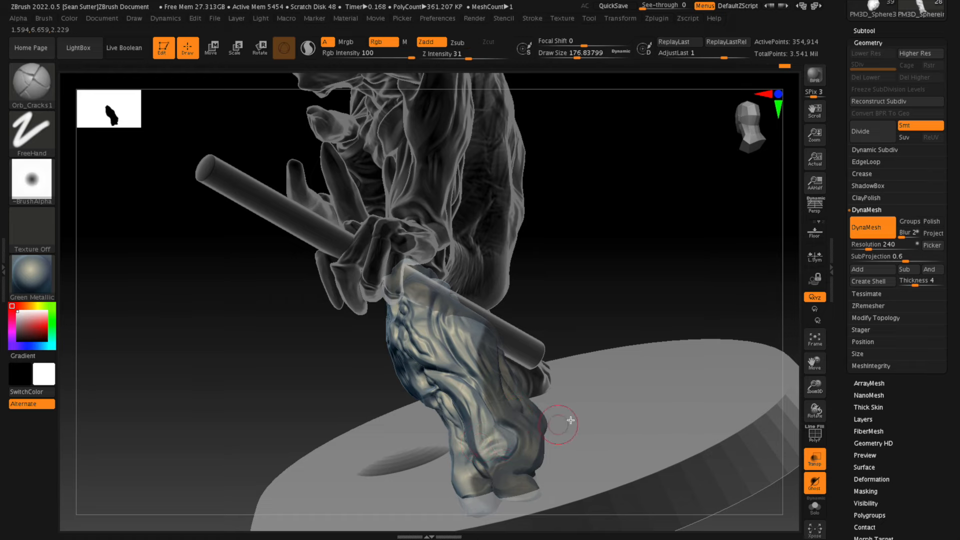
left_click_drag(569, 423, 664, 366)
key("space")
left_click_drag(457, 366, 450, 365)
left_click_drag(542, 402, 597, 373)
left_click_drag(460, 408, 467, 445)
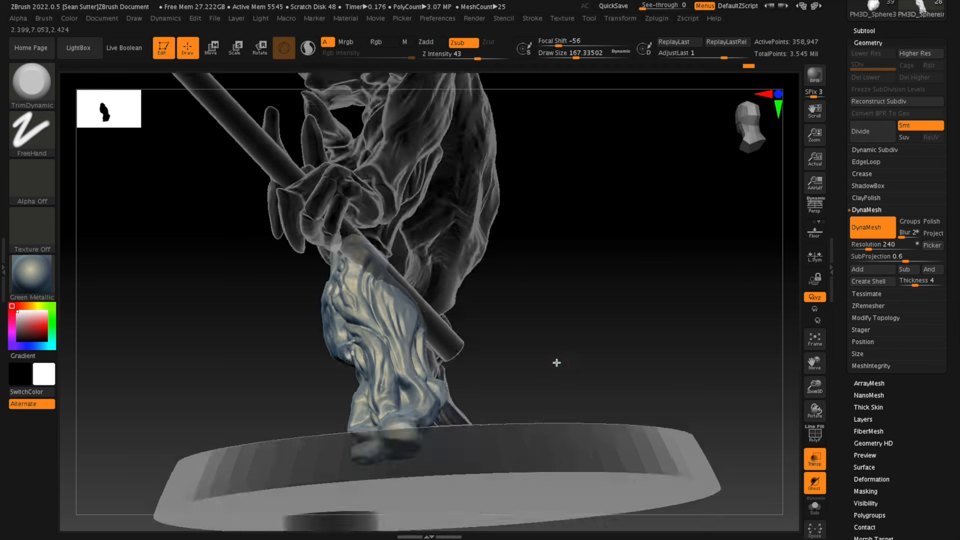
left_click_drag(555, 362, 526, 464)
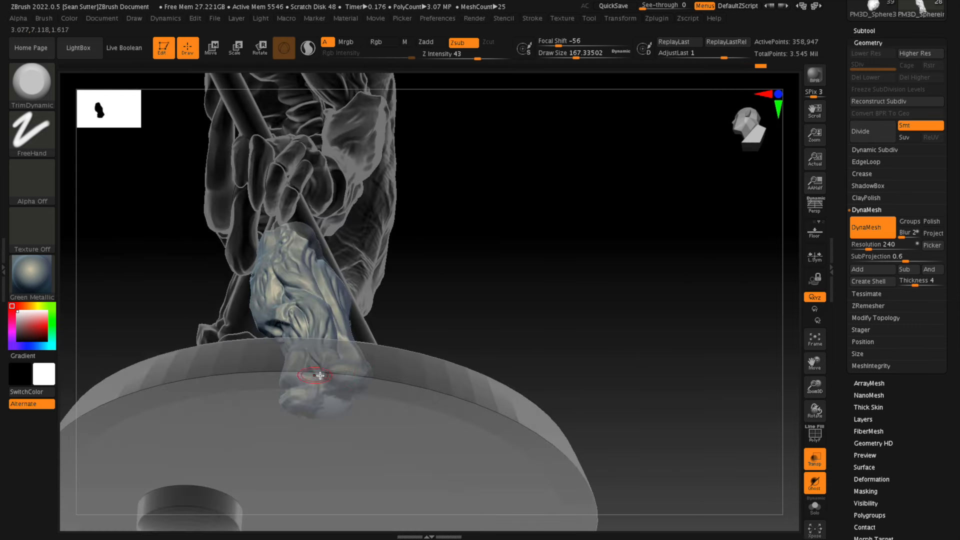
right_click_drag(320, 375, 437, 367)
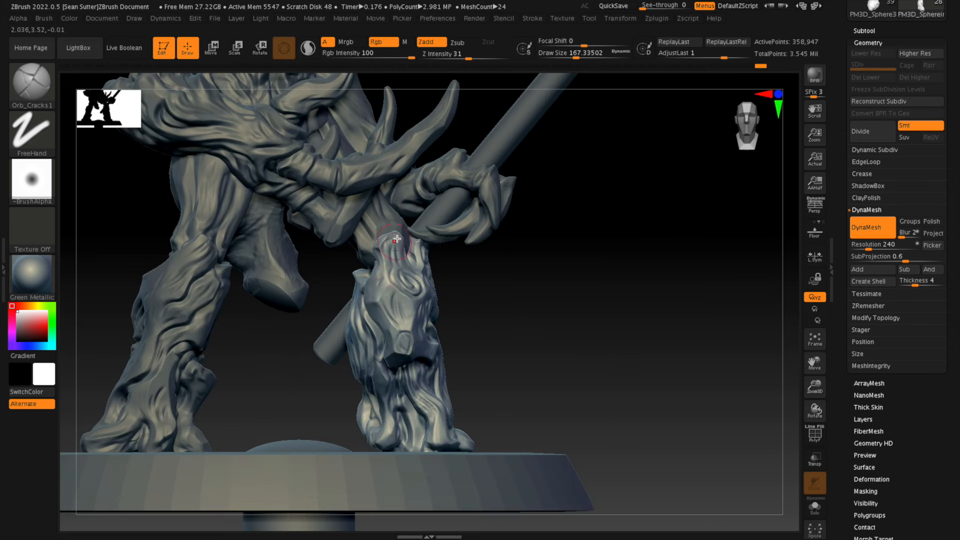
left_click(380, 270, "alt")
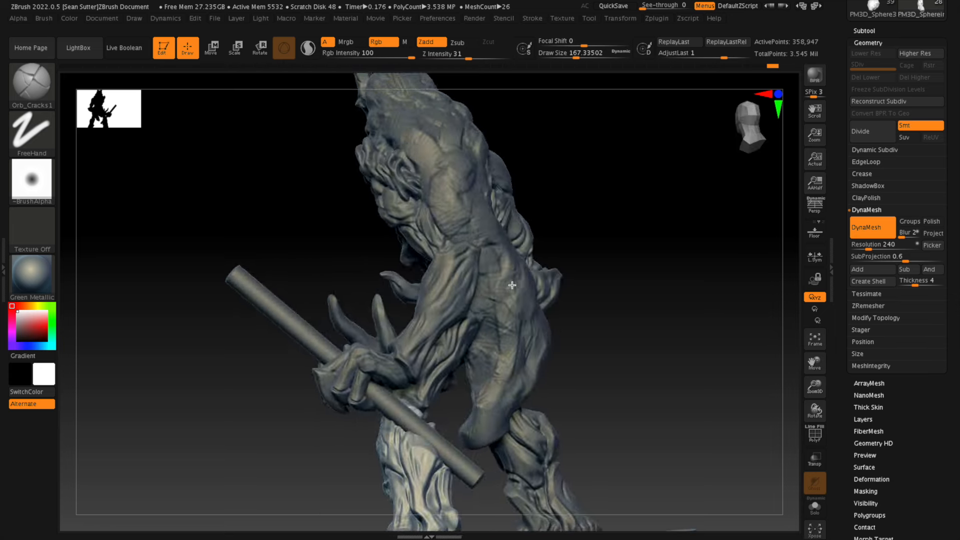
left_click_drag(600, 280, 495, 300)
- Select the small curved horn beside the forearm, make the other parts transparent, and reposition it with the transform gizmo
left_click(372, 327, "alt")
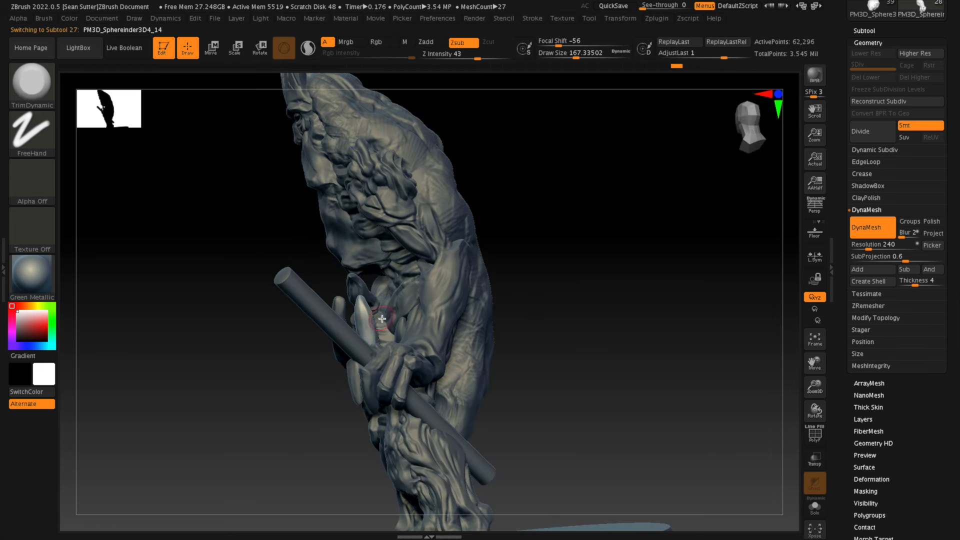
key("space")
mouse_move(280, 320)
left_mouse_down()
mouse_move(379, 306)
mouse_move(388, 331)
left_mouse_up()
mouse_move(600, 295)
left_mouse_down()
mouse_move(669, 290)
mouse_move(583, 299)
left_mouse_up()
left_click_drag(583, 299, 656, 367)
key("w")
left_click_drag(542, 307, 657, 364)
left_click(361, 306, "alt")
left_click(303, 174)
left_click(815, 459)
mouse_move(328, 373)
left_mouse_down()
mouse_move(325, 392)
mouse_move(326, 383)
left_mouse_up()
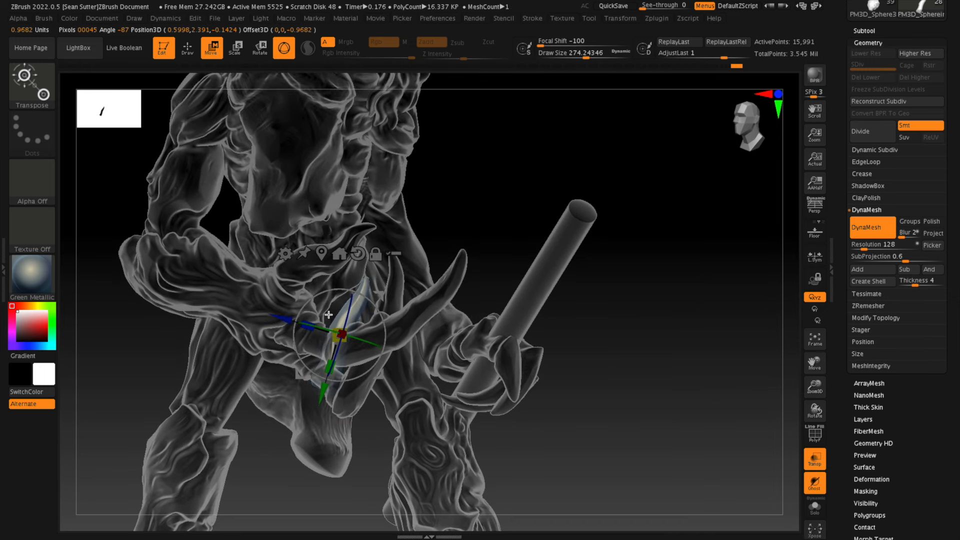
left_click_drag(615, 263, 636, 287)
left_click_drag(325, 389, 326, 388)
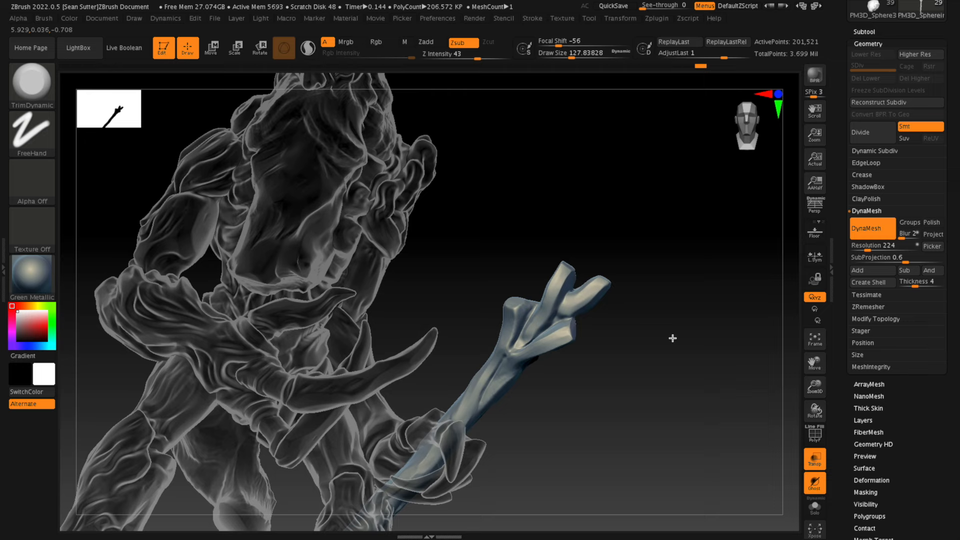
- Carve creases along the staff's forked prongs with Orb_Cracks at a draw size of about 128, redoing the first stroke
mouse_move(671, 336)
left_mouse_down()
mouse_move(686, 343)
mouse_move(617, 385)
mouse_move(545, 388)
left_mouse_up()
mouse_move(553, 271)
left_mouse_down()
mouse_move(595, 298)
mouse_move(575, 321)
left_mouse_up()
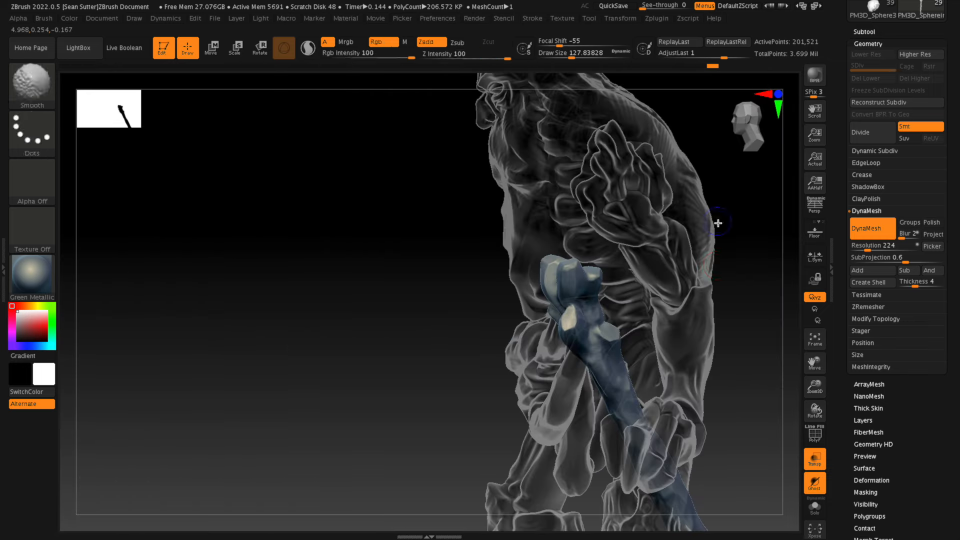
key("b")
left_click(467, 429)
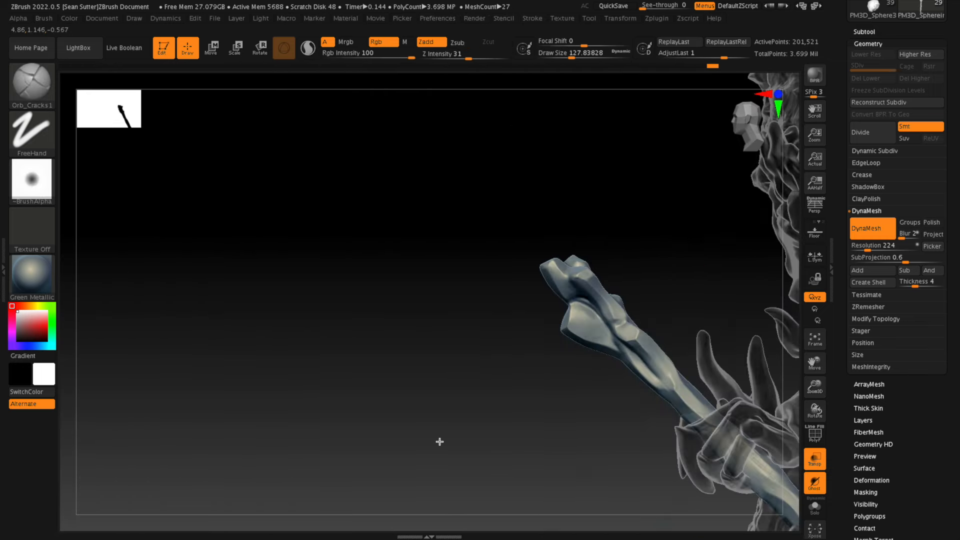
left_click_drag(439, 441, 505, 440)
left_click_drag(531, 301, 535, 253)
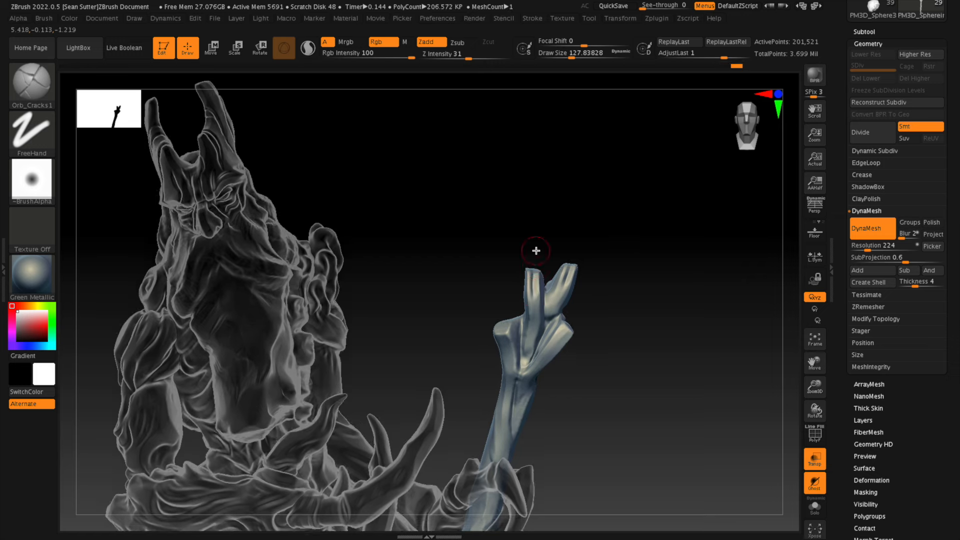
key("ctrl+z")
left_click_drag(532, 304, 535, 253)
left_click_drag(549, 348, 574, 323)
- Carve creases around the staff head from several sides and down into the shaft with Orb_Cracks
left_click_drag(628, 282, 627, 290)
mouse_move(506, 357)
left_mouse_down()
mouse_move(502, 321)
mouse_move(472, 348)
left_mouse_up()
left_click_drag(598, 308, 602, 377)
left_click_drag(511, 302, 510, 334)
left_click_drag(644, 330, 655, 405)
mouse_move(515, 300)
left_mouse_down()
mouse_move(512, 330)
mouse_move(506, 306)
mouse_move(487, 303)
left_mouse_up()
mouse_move(672, 345)
left_mouse_down()
mouse_move(674, 321)
mouse_move(670, 328)
left_mouse_up()
left_click_drag(465, 295, 537, 320)
left_click_drag(642, 310, 499, 285)
left_click_drag(662, 255, 685, 272)
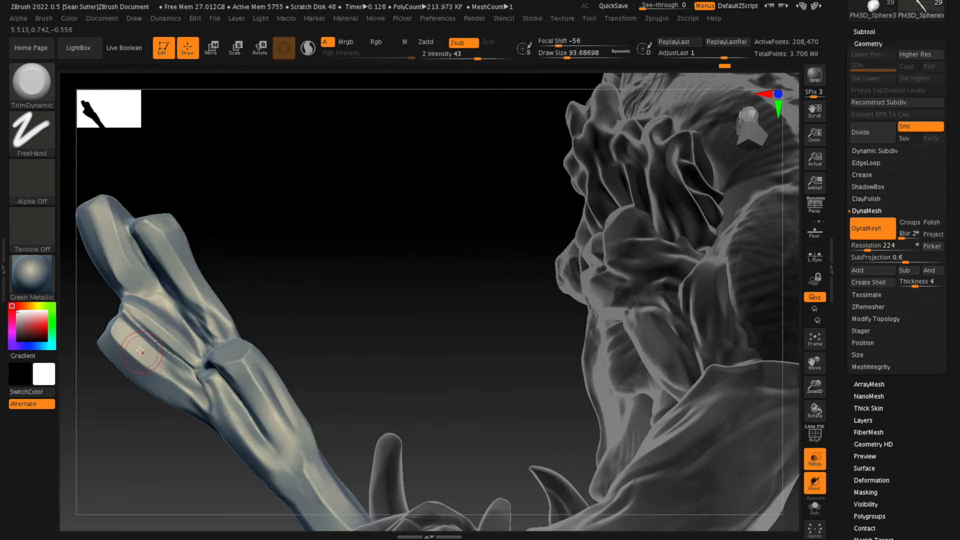
- Flatten the planes of the staff's prongs and upper shaft with TrimDynamic at draw sizes of about 94 to 140
mouse_move(140, 350)
left_mouse_down()
mouse_move(202, 395)
mouse_move(123, 337)
mouse_move(119, 351)
left_mouse_up()
left_click_drag(159, 242, 149, 242)
left_click_drag(255, 203, 285, 235)
left_click_drag(174, 210, 157, 219)
left_click_drag(241, 372, 275, 447)
mouse_move(372, 320)
left_mouse_down()
mouse_move(410, 312)
mouse_move(370, 317)
mouse_move(227, 407)
left_mouse_up()
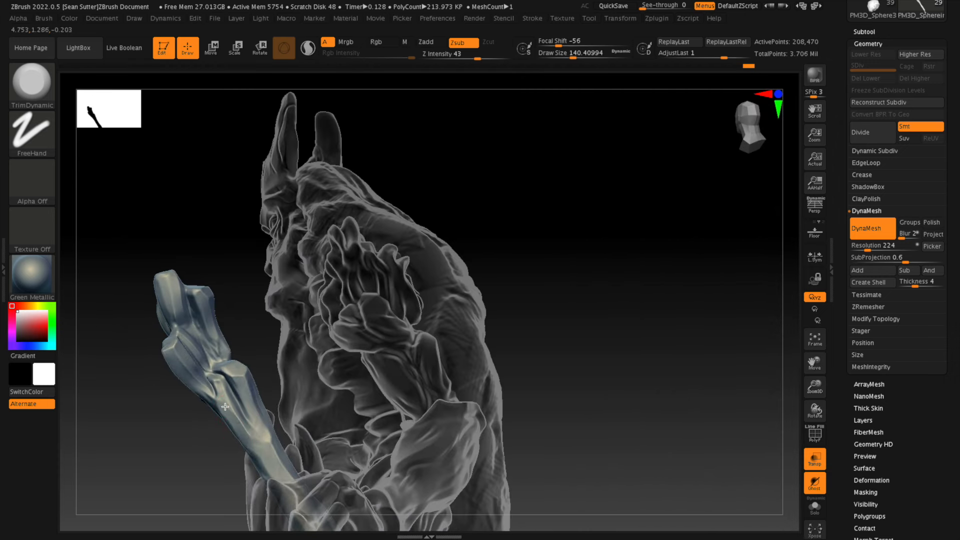
- Turn off transparency, select the beard, and rough in clumps on its middle with ClayBuildup
left_click(814, 459)
left_click_drag(589, 279, 710, 280)
left_click(395, 280, "alt")
key("b")
key("c")
key("b")
left_click_drag(530, 258, 523, 306)
mouse_move(404, 277)
left_mouse_down()
mouse_move(387, 290)
mouse_move(368, 276)
mouse_move(412, 270)
left_mouse_up()
left_click_drag(454, 315, 443, 300)
mouse_move(501, 298)
left_mouse_down()
mouse_move(537, 295)
mouse_move(512, 301)
left_mouse_up()
- Sculpt clumps on the beard's lower end and across the moustache area with ClayBuildup
left_click_drag(406, 343, 397, 356)
left_click_drag(500, 300, 520, 296)
left_click_drag(391, 230, 379, 259)
left_click_drag(439, 240, 434, 254)
left_click_drag(600, 284, 596, 281)
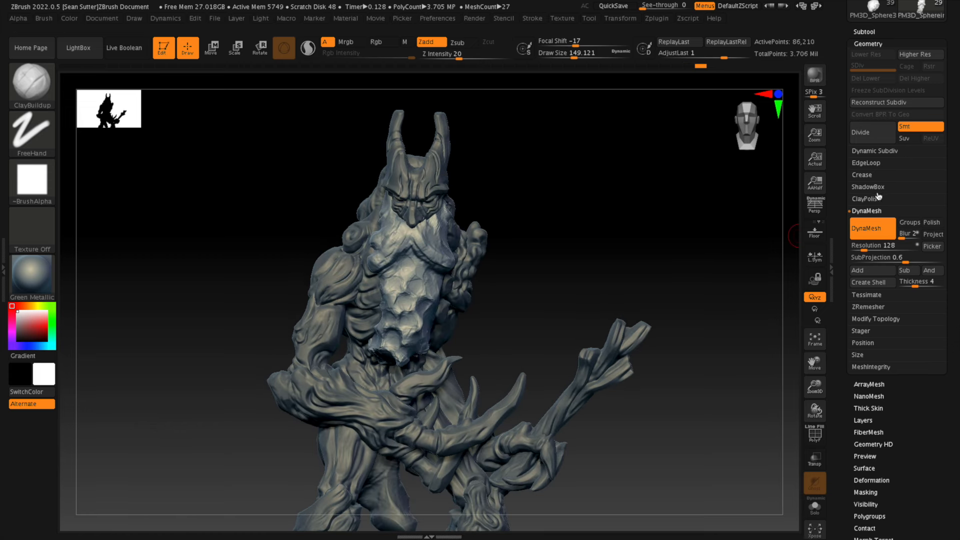
- Duplicate the beard subtool and mask the lower part of the beard
left_click(875, 32)
left_click(876, 260)
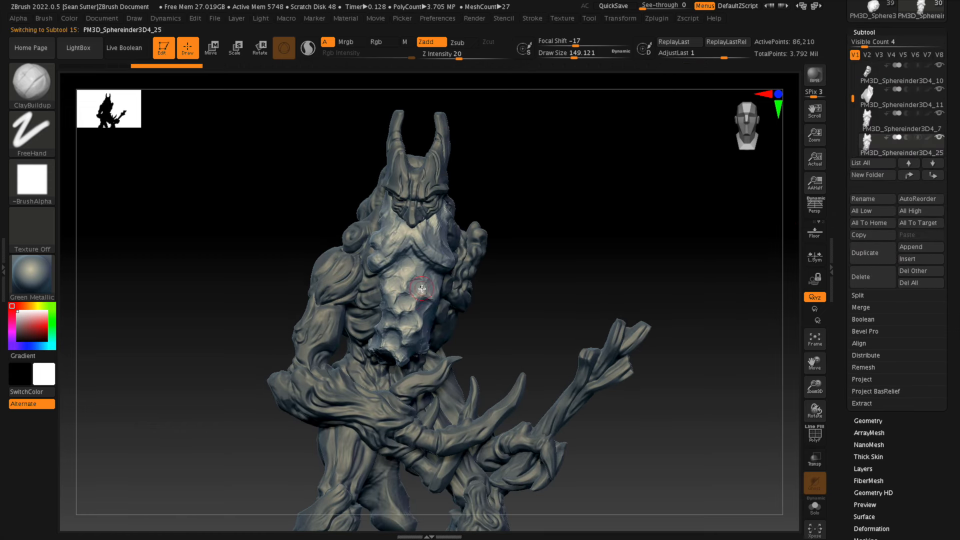
mouse_move(440, 272)
left_mouse_down("ctrl")
mouse_move(411, 252)
mouse_move(355, 303)
mouse_move(470, 300)
left_mouse_up("ctrl")
key("w")
mouse_move(583, 273)
left_mouse_down()
mouse_move(613, 273)
mouse_move(541, 227)
mouse_move(480, 205)
left_mouse_up()
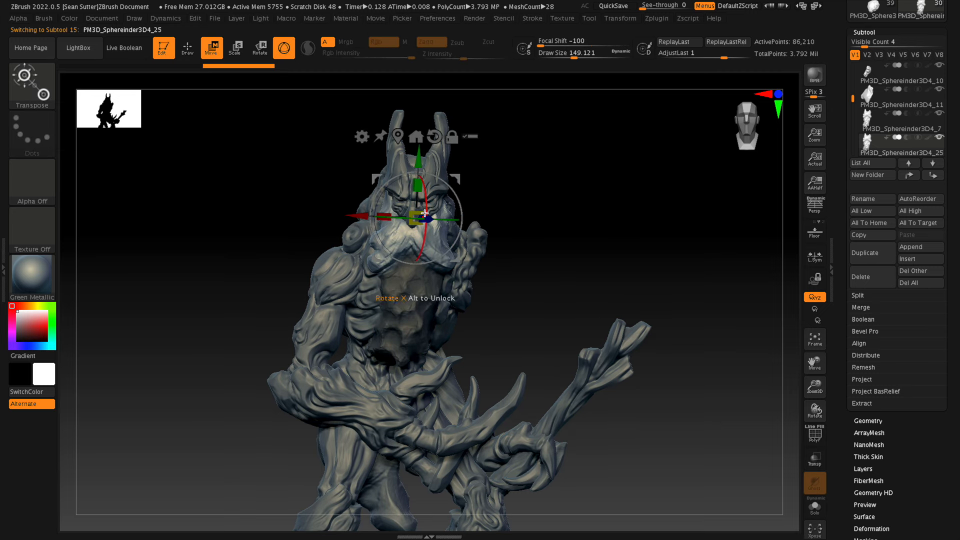
- Push the unmasked upper part of the lower beard piece back and down with the transform gizmo
left_click_drag(589, 197, 635, 198)
left_click_drag(440, 220, 427, 218)
left_click_drag(549, 202, 609, 205)
left_click_drag(450, 219, 435, 216)
left_click_drag(589, 204, 505, 202)
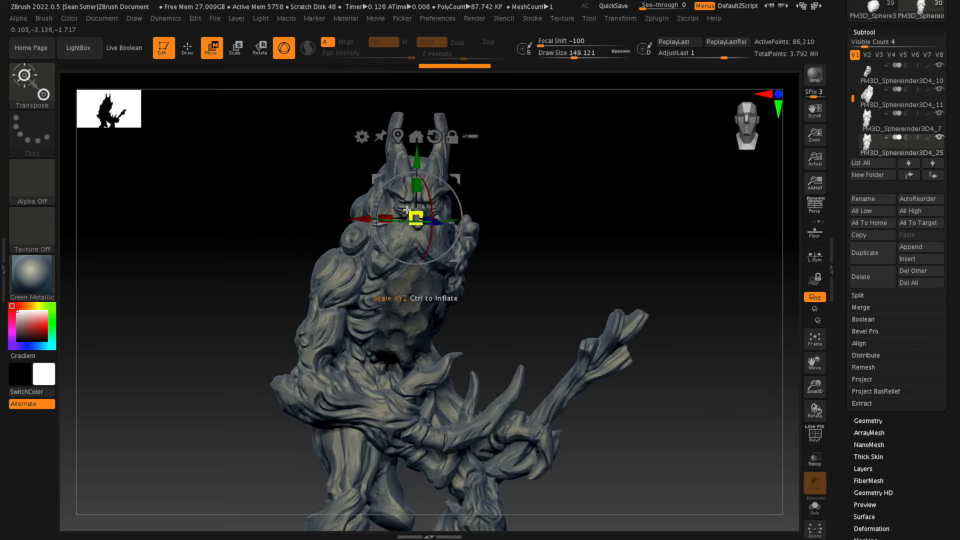
left_click_drag(417, 161, 418, 206)
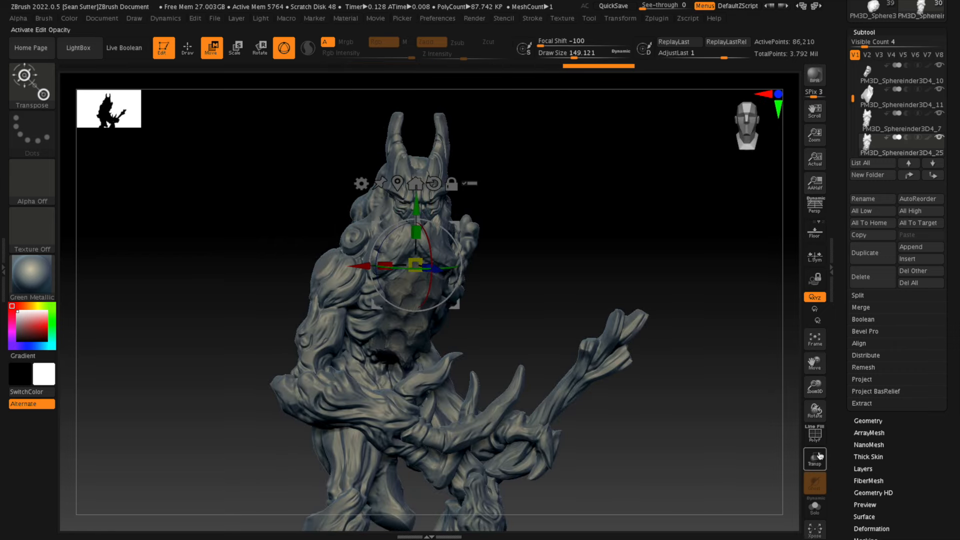
- Make the other parts transparent, scale the unmasked top of the lower beard piece, and remesh it
left_click(815, 458)
left_click_drag(590, 247, 630, 259, "alt")
left_click_drag(417, 205, 419, 150, "alt")
left_click_drag(338, 195, 532, 156)
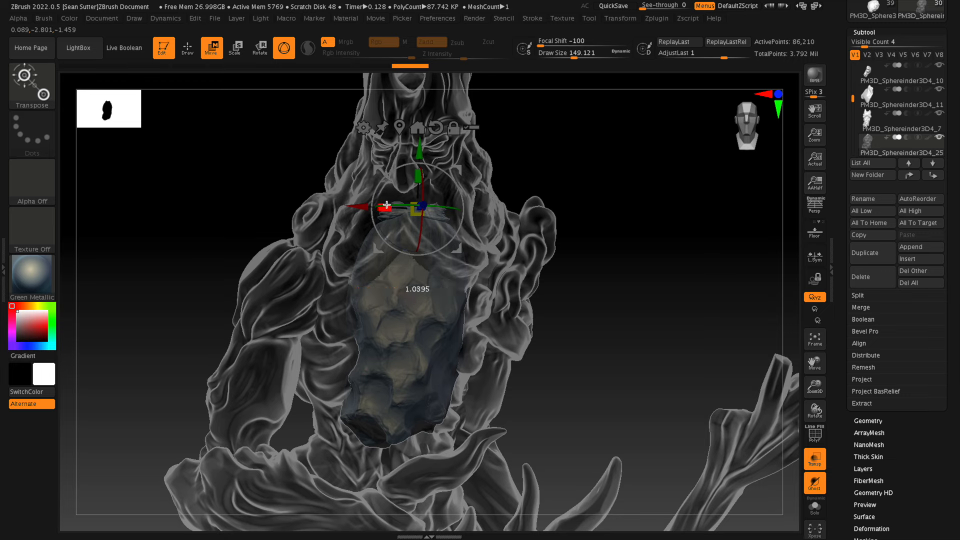
key("shift+f")
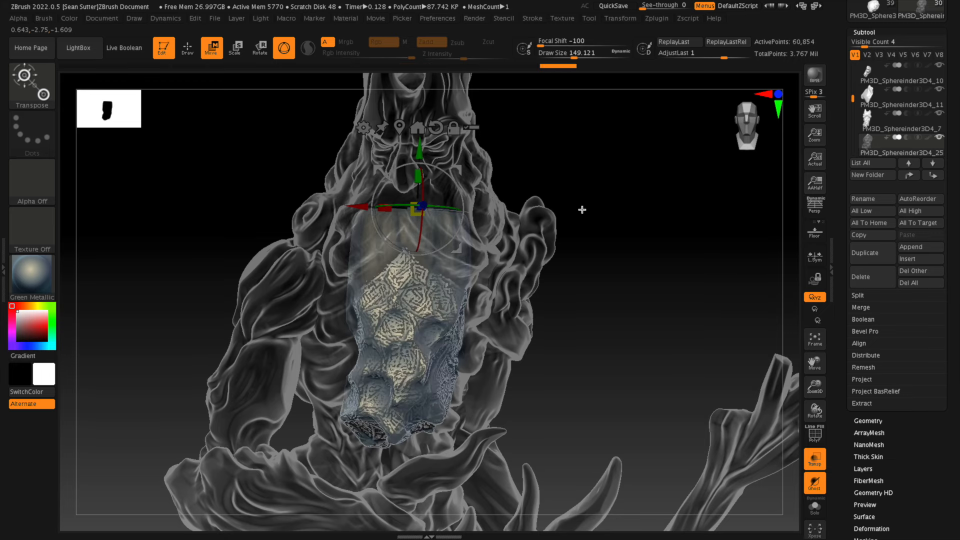
key("b")
key("t")
key("d")
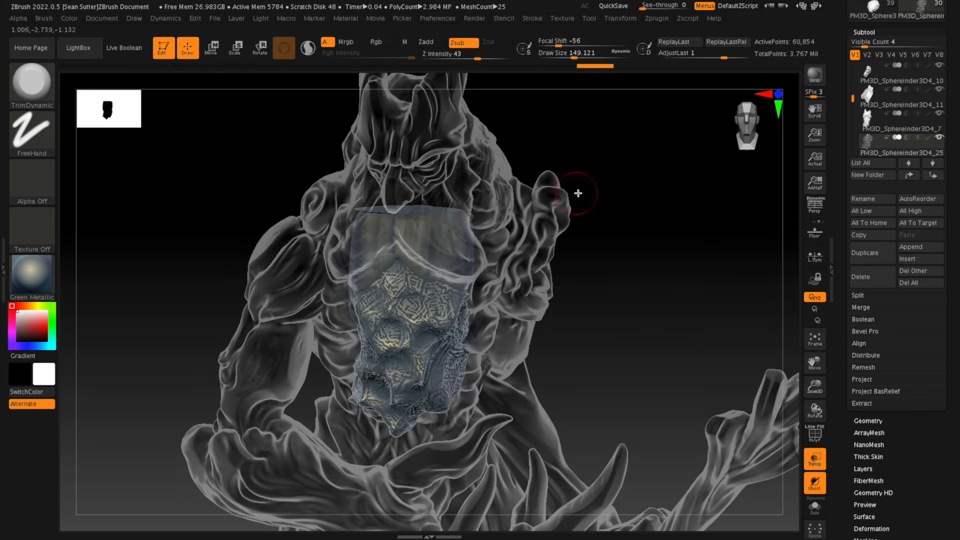
left_click_drag(574, 197, 582, 200)
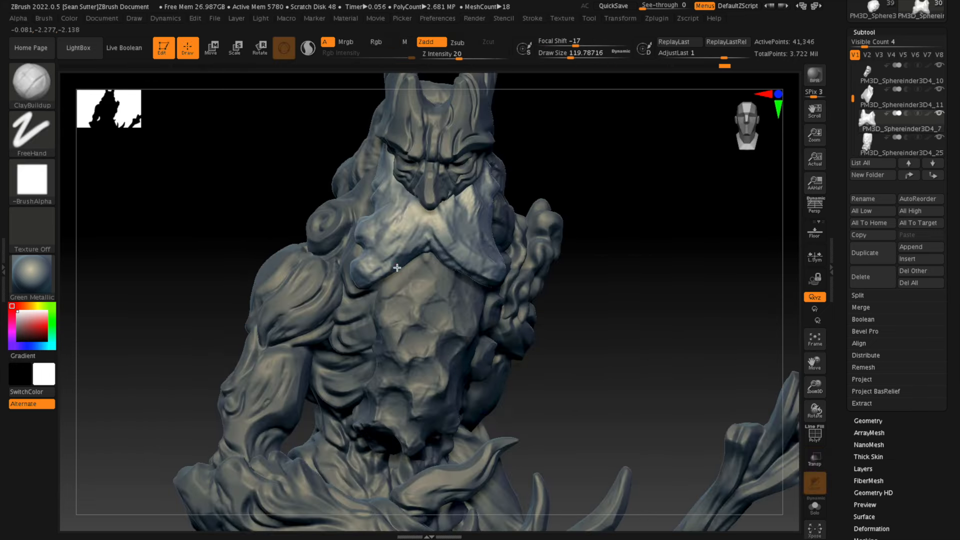
- Build up the moustache with ClayBuildup at a draw size of about 120
mouse_move(433, 245)
left_mouse_down()
mouse_move(455, 271)
mouse_move(480, 254)
mouse_move(467, 228)
mouse_move(436, 222)
mouse_move(386, 241)
left_mouse_up()
mouse_move(575, 208)
left_mouse_down()
mouse_move(617, 195)
mouse_move(602, 210)
left_mouse_up()
mouse_move(562, 320)
left_mouse_down()
mouse_move(611, 294)
mouse_move(608, 320)
left_mouse_up()
- Select the lower beard piece and build up its upper side with ClayBuildup at a draw size of about 177
left_click(384, 386, "alt")
key("space")
left_click_drag(441, 327, 448, 327)
mouse_move(387, 295)
left_mouse_down()
mouse_move(379, 268)
mouse_move(428, 272)
mouse_move(384, 313)
left_mouse_up()
left_click_drag(570, 320, 583, 295)
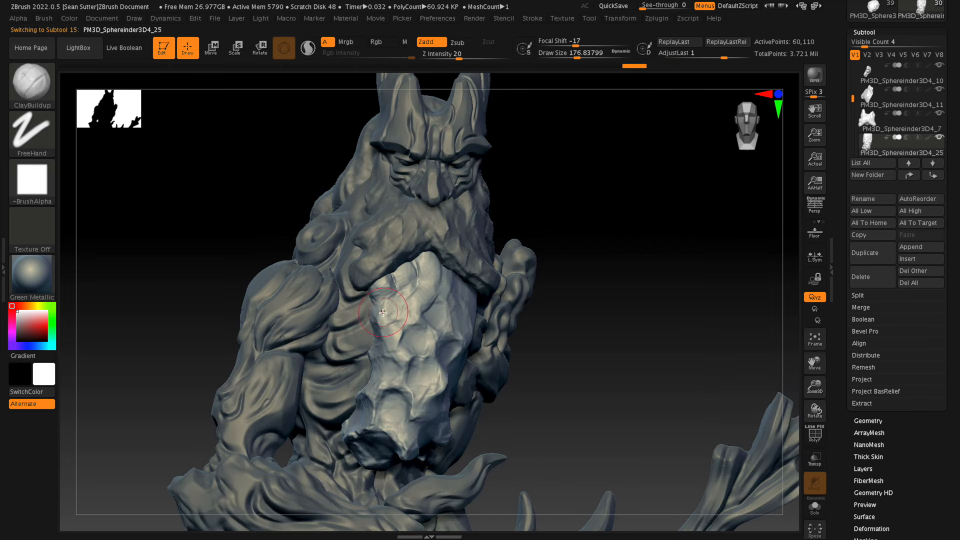
- Extend the clay on the lower beard piece and layer lumps over one side of the moustache with ClayBuildup at a draw size of about 108
left_click_drag(396, 306, 376, 325)
left_click_drag(595, 344, 628, 343)
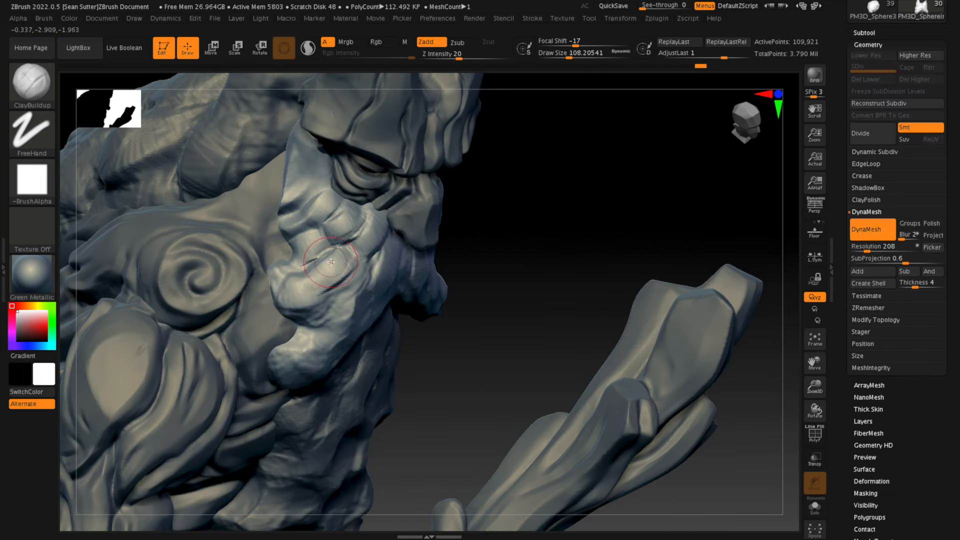
mouse_move(575, 300)
left_mouse_down()
mouse_move(365, 279)
mouse_move(356, 296)
left_mouse_up()
mouse_move(398, 257)
left_mouse_down()
mouse_move(369, 327)
mouse_move(346, 345)
left_mouse_up()
left_click_drag(323, 354, 307, 370)
left_click_drag(301, 285, 329, 323)
left_click_drag(314, 373, 299, 386)
- Build up locks across the front and opposite side of the moustache with ClayBuildup at a draw size of about 108
left_click_drag(623, 322, 590, 309)
mouse_move(395, 292)
left_mouse_down()
mouse_move(413, 323)
mouse_move(405, 320)
left_mouse_up()
mouse_move(425, 270)
left_mouse_down()
mouse_move(439, 295)
mouse_move(426, 288)
left_mouse_up()
mouse_move(441, 275)
left_mouse_down()
mouse_move(446, 304)
mouse_move(478, 336)
left_mouse_up()
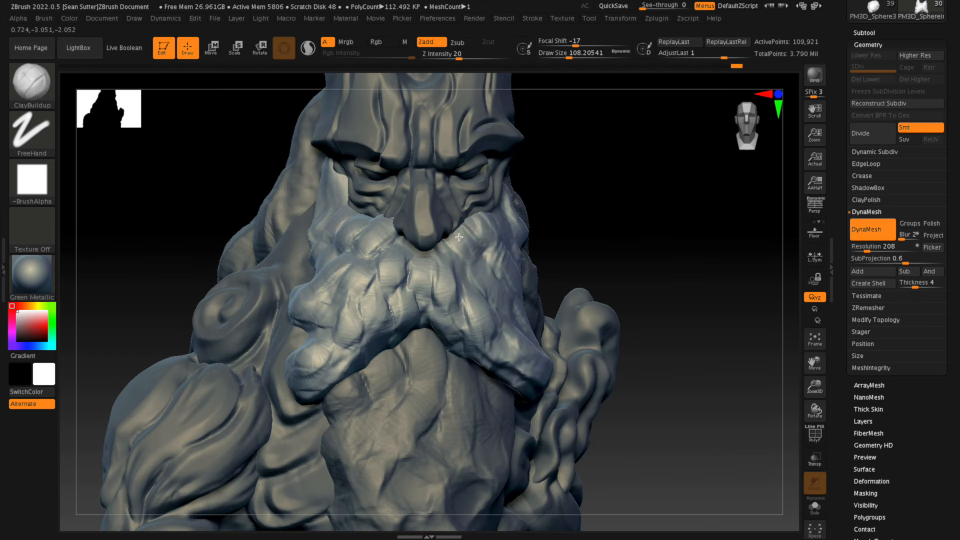
left_click_drag(454, 246, 467, 269)
left_click_drag(481, 225, 484, 246)
left_click_drag(485, 275, 498, 303)
mouse_move(494, 340)
left_mouse_down()
mouse_move(511, 363)
mouse_move(516, 334)
left_mouse_up()
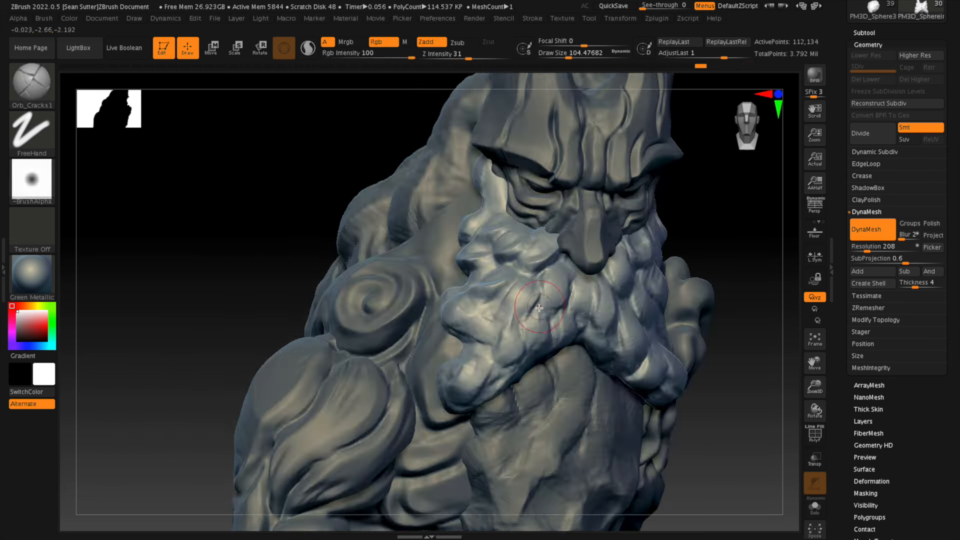
- Carve grooves between the moustache tufts with Orb_Cracks1 at a draw size of about 104 and remesh at DynaMesh resolution 256
mouse_move(539, 308)
left_mouse_down()
mouse_move(519, 300)
mouse_move(540, 280)
mouse_move(590, 280)
left_mouse_up()
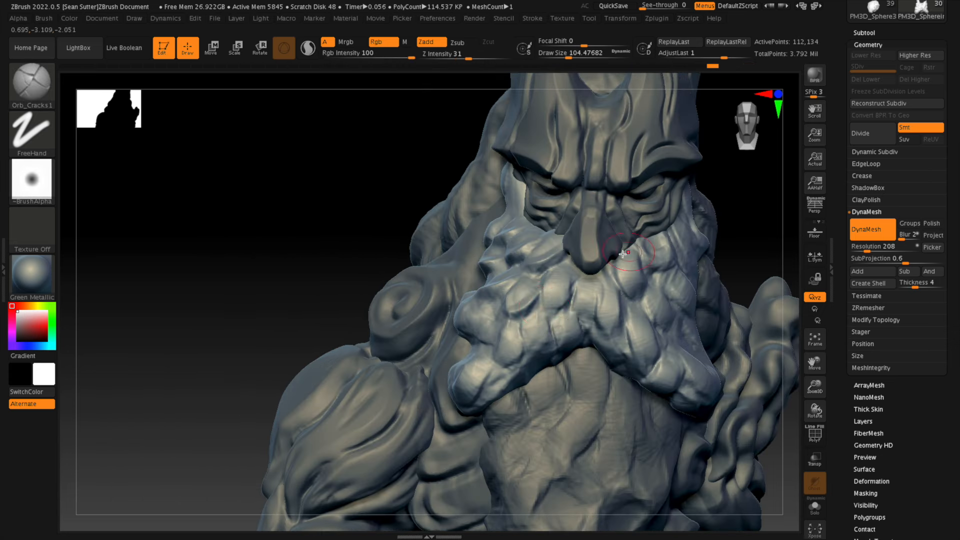
mouse_move(574, 280)
left_mouse_down()
mouse_move(536, 308)
mouse_move(596, 286)
left_mouse_up()
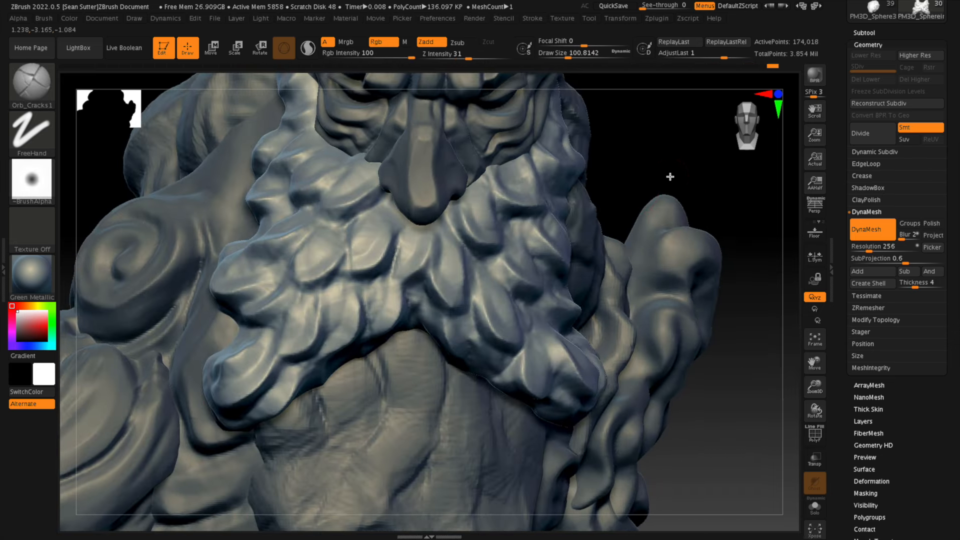
- Sharpen the leaf-like tufts on the cheek and one side of the moustache with Orb_Cracks1 at a draw size of about 74
key("space")
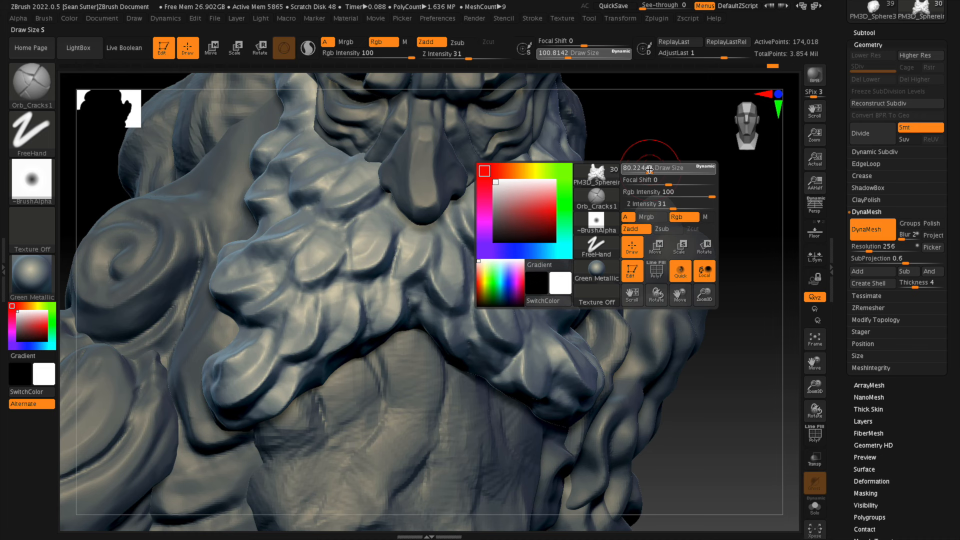
left_click_drag(324, 218, 389, 193)
mouse_move(320, 215)
left_mouse_down()
mouse_move(354, 214)
mouse_move(388, 194)
mouse_move(354, 186)
mouse_move(359, 171)
mouse_move(317, 211)
mouse_move(345, 215)
left_mouse_up()
mouse_move(353, 270)
left_mouse_down()
mouse_move(352, 251)
mouse_move(386, 216)
left_mouse_up()
mouse_move(718, 285)
left_mouse_down()
mouse_move(685, 360)
mouse_move(665, 352)
left_mouse_up()
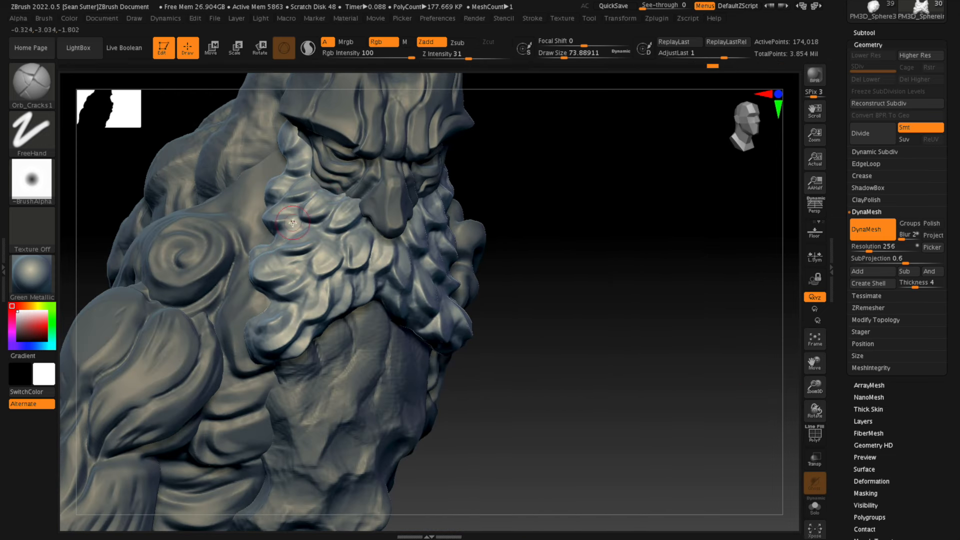
left_click_drag(563, 218, 514, 227)
left_click_drag(295, 258, 321, 250)
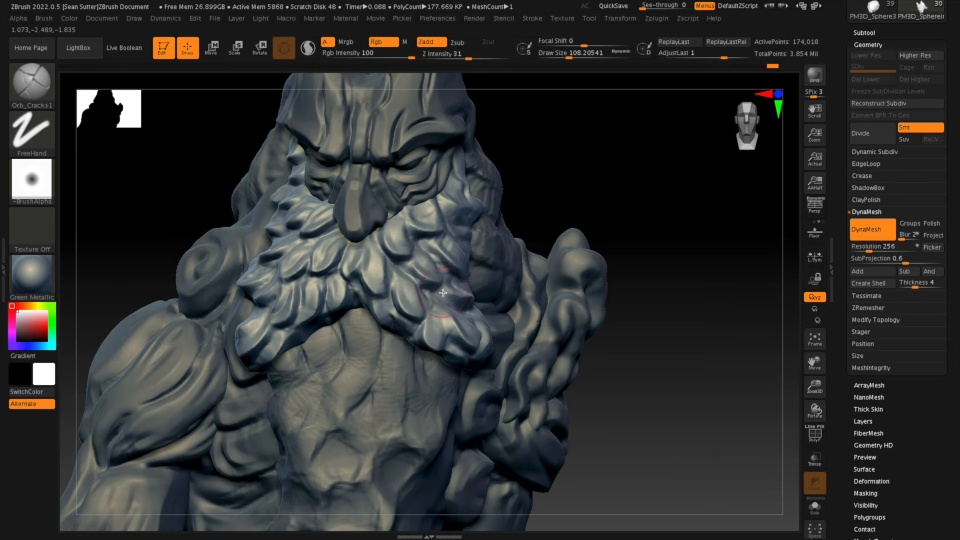
- Carve tufts into the other moustache end with Orb_Cracks1 at about 108 and plane the lower beard with TrimDynamic at about 268
left_click_drag(457, 344, 467, 356)
right_click_drag(456, 344, 420, 330)
left_click_drag(356, 307, 372, 300)
mouse_move(406, 320)
right_mouse_down()
mouse_move(651, 326)
mouse_move(430, 320)
right_mouse_up()
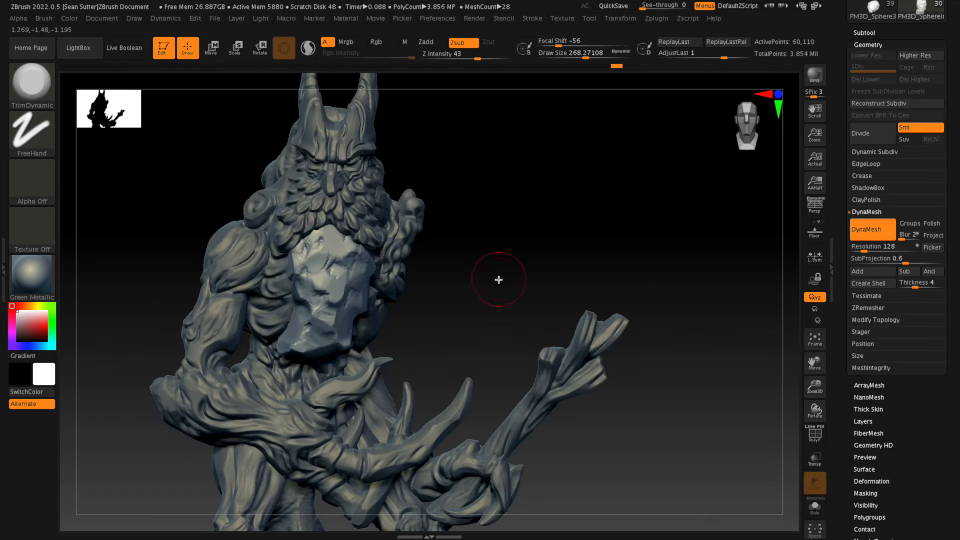
right_click_drag(497, 278, 632, 282, "ctrl")
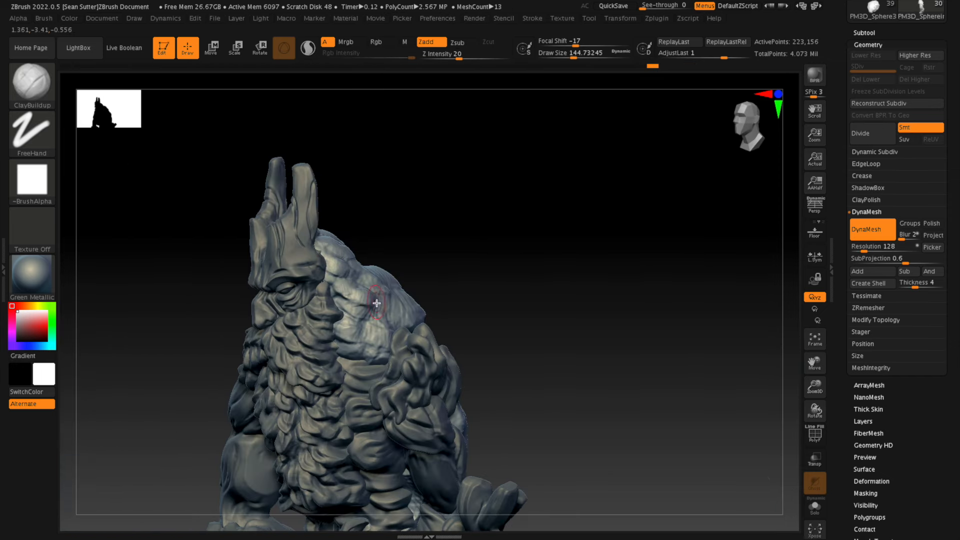
- Build up thick locks over the back hair with ClayBuildup at a draw size of about 145
left_click_drag(376, 303, 347, 321)
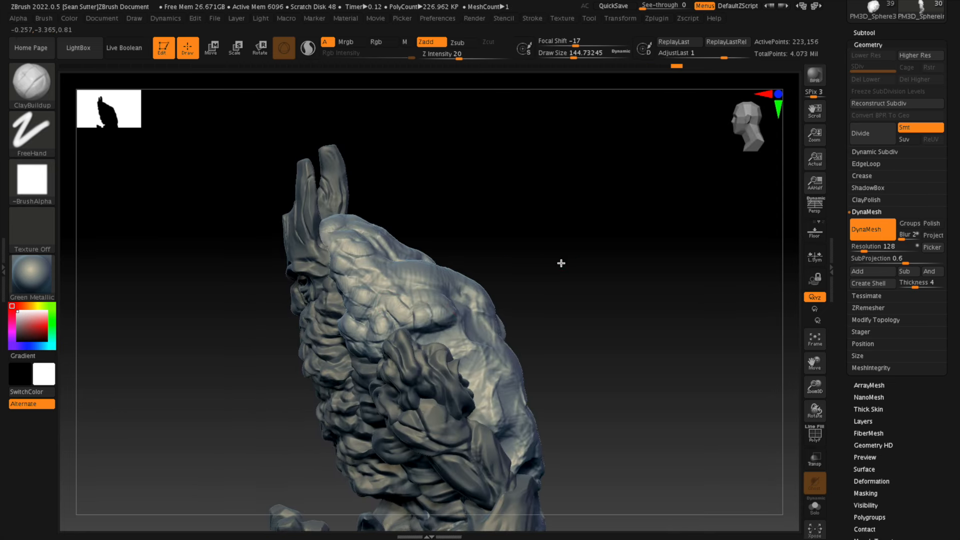
left_click_drag(564, 243, 437, 288)
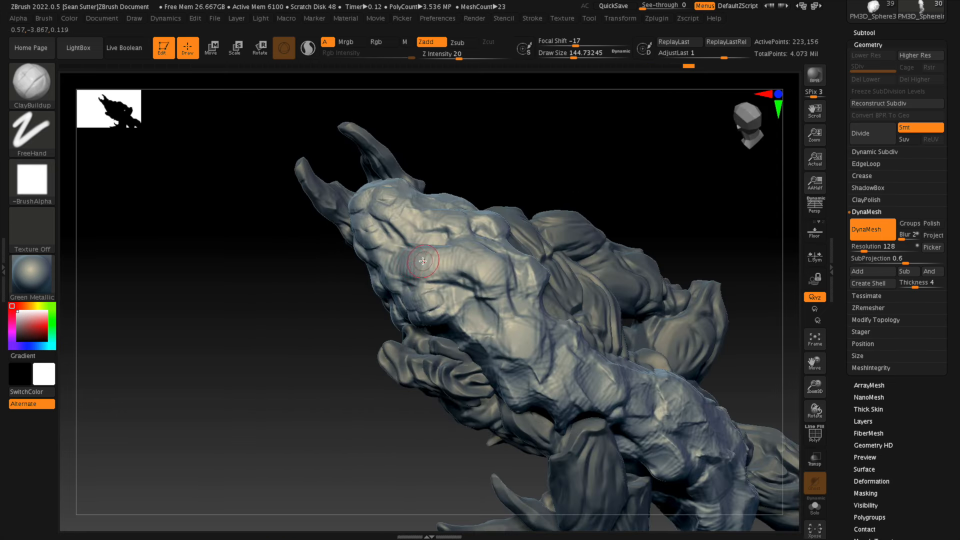
mouse_move(425, 265)
left_mouse_down()
mouse_move(616, 332)
mouse_move(709, 229)
mouse_move(611, 257)
mouse_move(631, 347)
left_mouse_up()
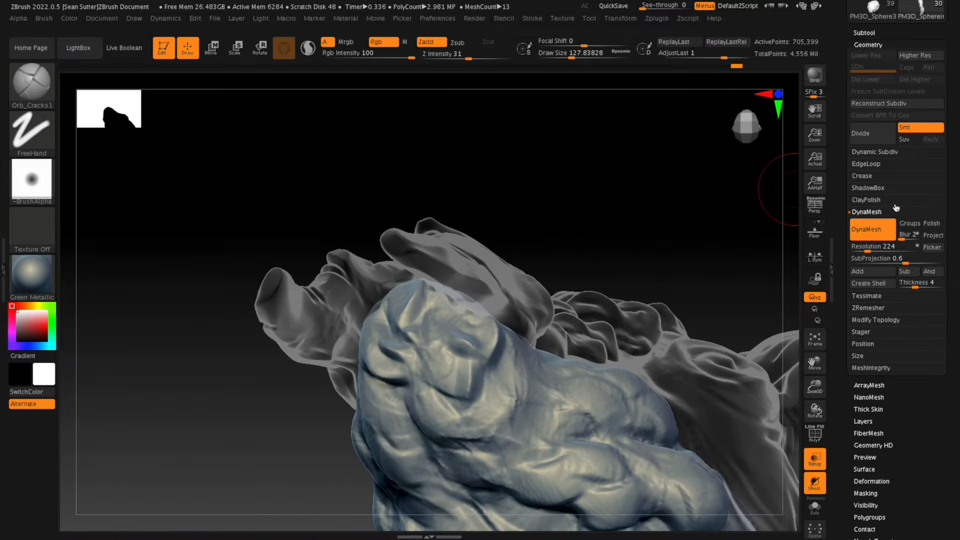
- Carve overlapping leaf-shaped locks down the back hair with Orb_Cracks1 at draw sizes of about 128 and 120, remeshing at resolution 288
left_click_drag(610, 217, 631, 249)
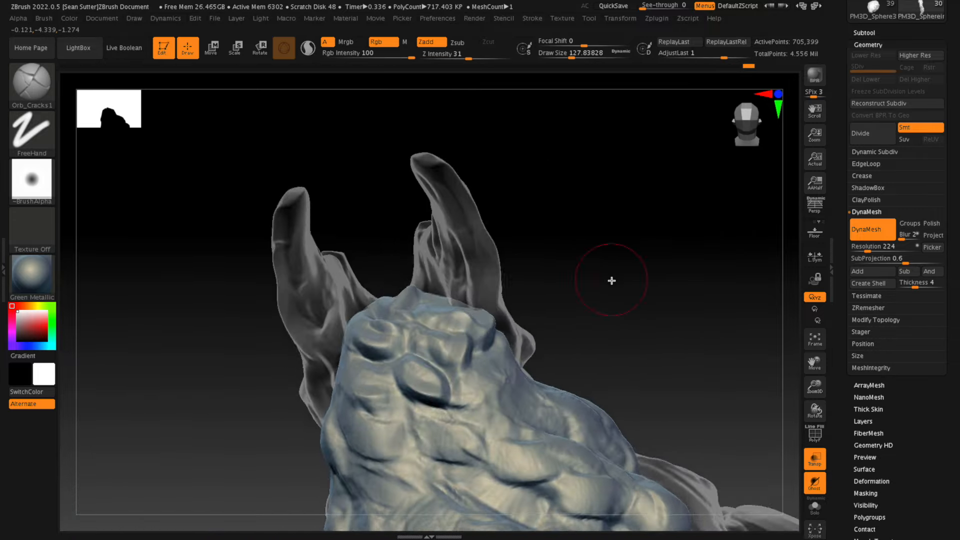
left_click_drag(613, 281, 311, 327)
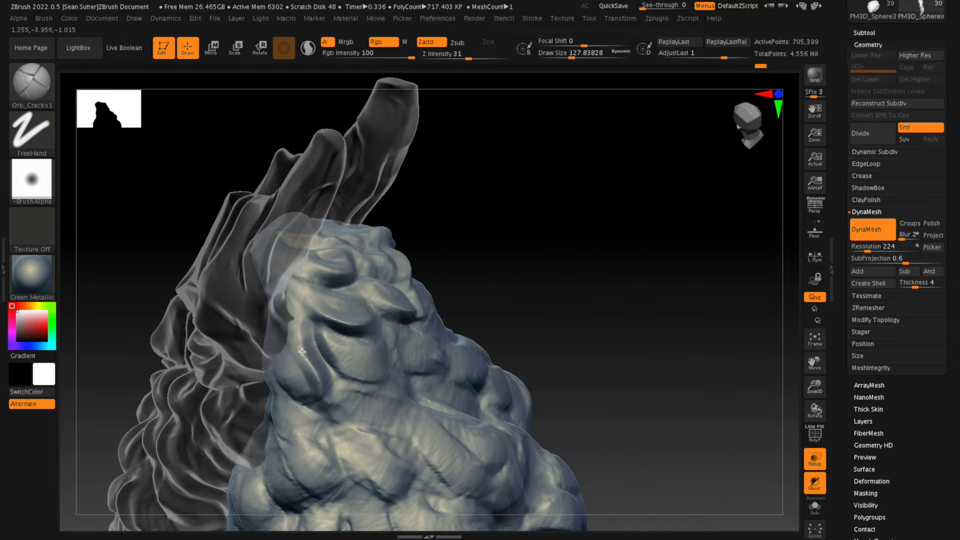
left_click_drag(321, 397, 450, 320)
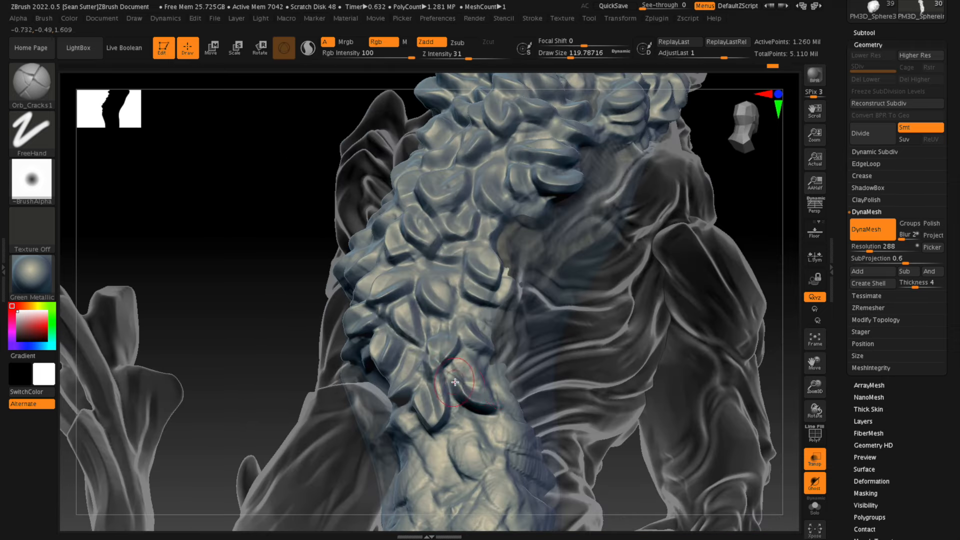
left_click_drag(455, 382, 474, 312)
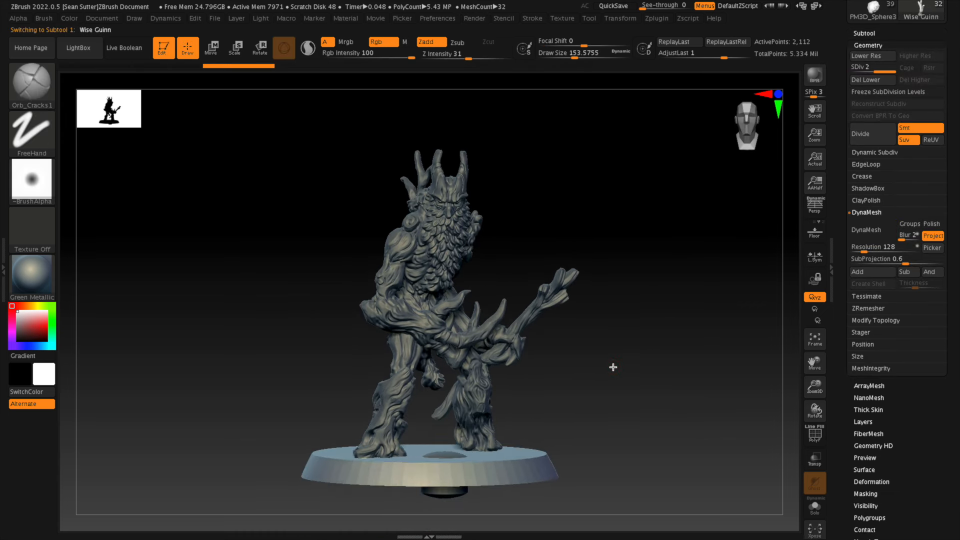
- Render the full figure on its base from the front and from behind, and capture each rendered view
key("shift+r")
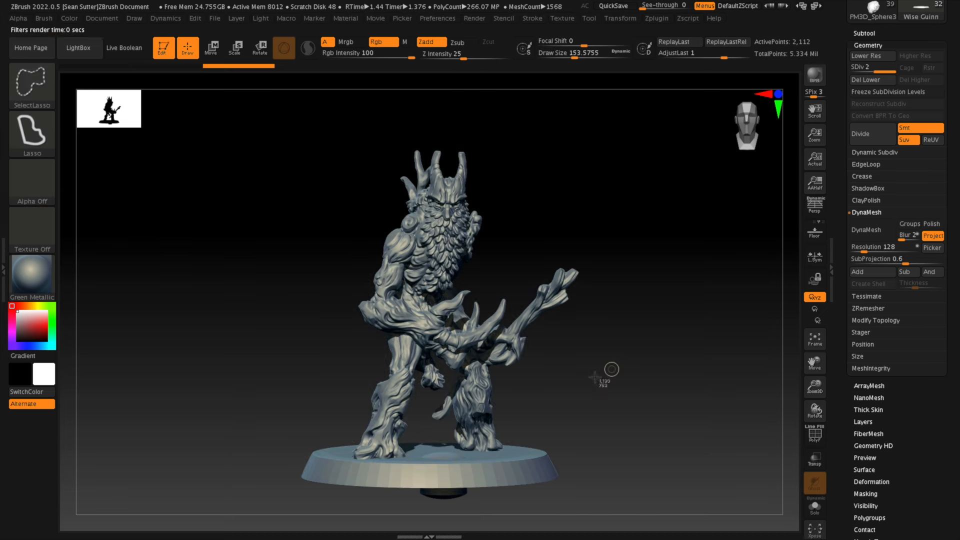
left_click_drag(268, 109, 632, 506, "ctrl")
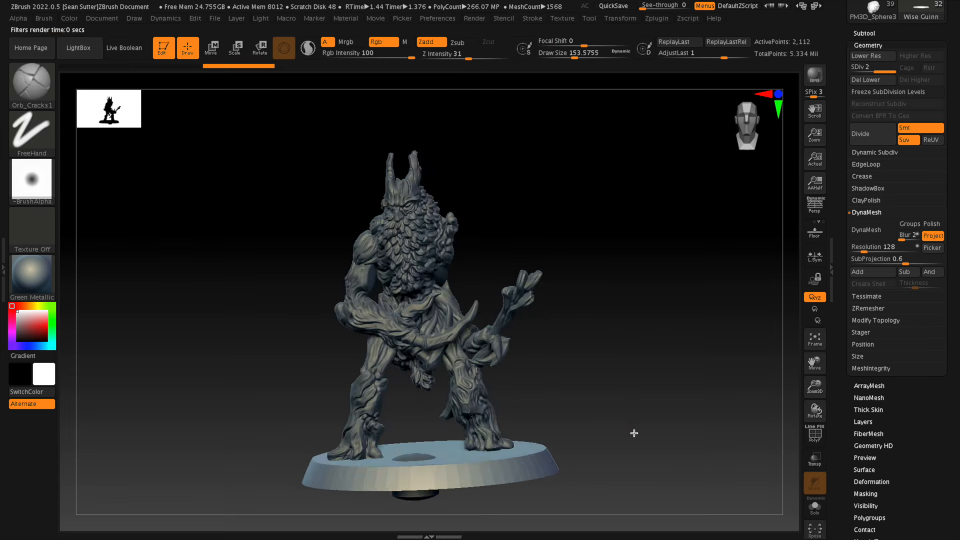
mouse_move(633, 433)
left_mouse_down()
mouse_move(611, 421)
mouse_move(636, 422)
mouse_move(614, 418)
mouse_move(634, 393)
mouse_move(638, 403)
mouse_move(615, 408)
mouse_move(677, 398)
mouse_move(637, 426)
mouse_move(629, 415)
left_mouse_up()
key("shift+r")
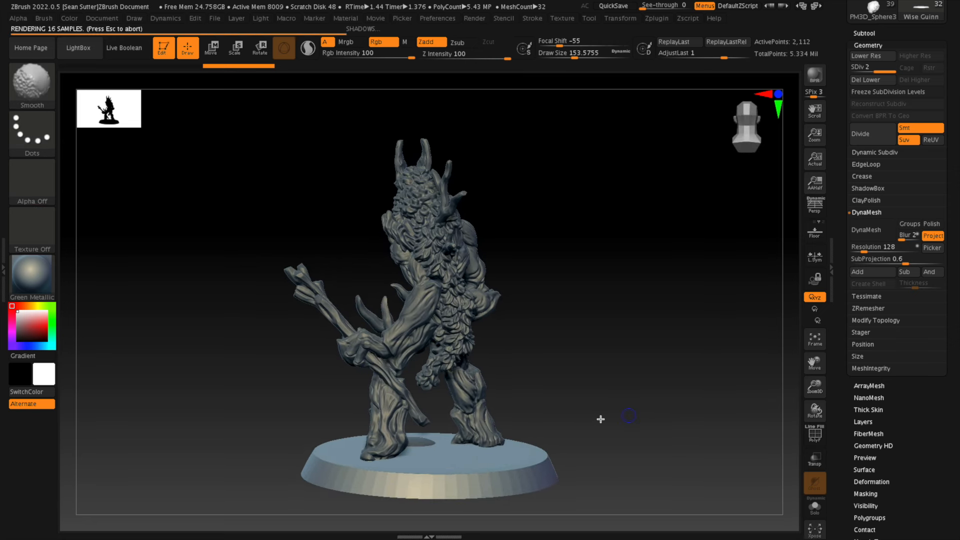
left_click_drag(240, 110, 604, 510)
- Render a close front view of the upper body and staff, and capture the rendered area
left_click_drag(627, 334, 666, 399)
mouse_move(560, 115)
left_mouse_down("alt")
mouse_move(599, 282)
mouse_move(472, 272)
mouse_move(652, 343)
mouse_move(643, 349)
left_mouse_up("alt")
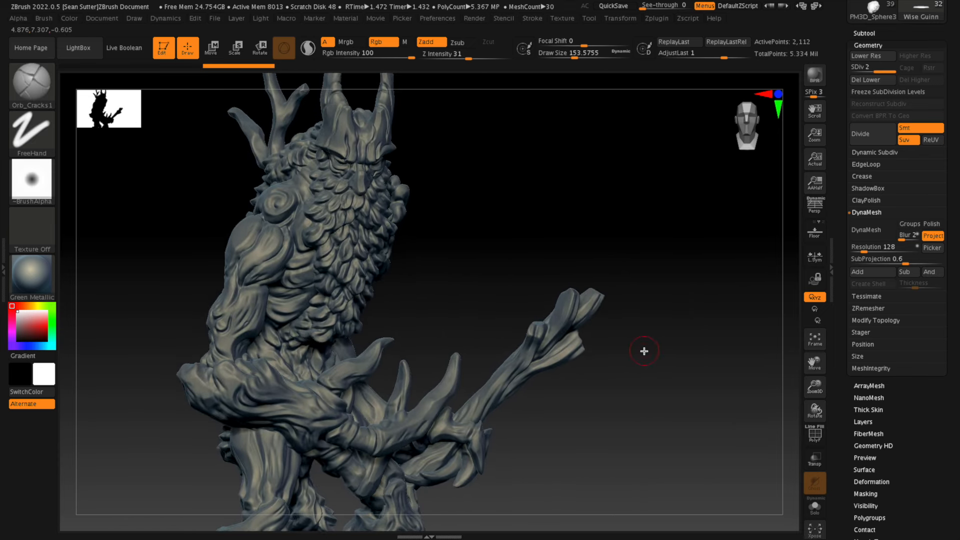
key("shift+r")
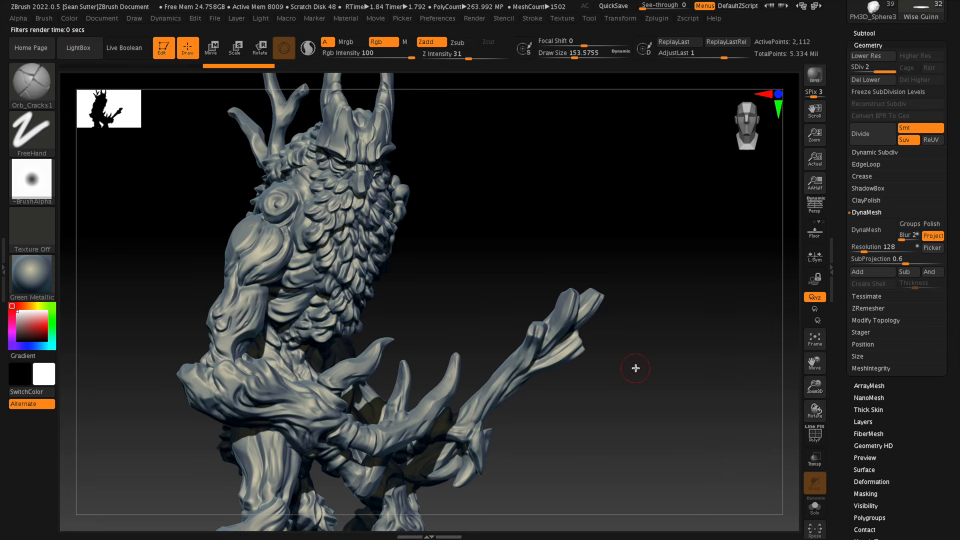
key("ctrl+shift")
mouse_move(149, 76)
left_mouse_down()
mouse_move(482, 428)
mouse_move(629, 505)
mouse_move(656, 504)
left_mouse_up()
key("ctrl+shift")
mouse_move(145, 79)
left_mouse_down()
mouse_move(535, 467)
mouse_move(653, 508)
left_mouse_up()
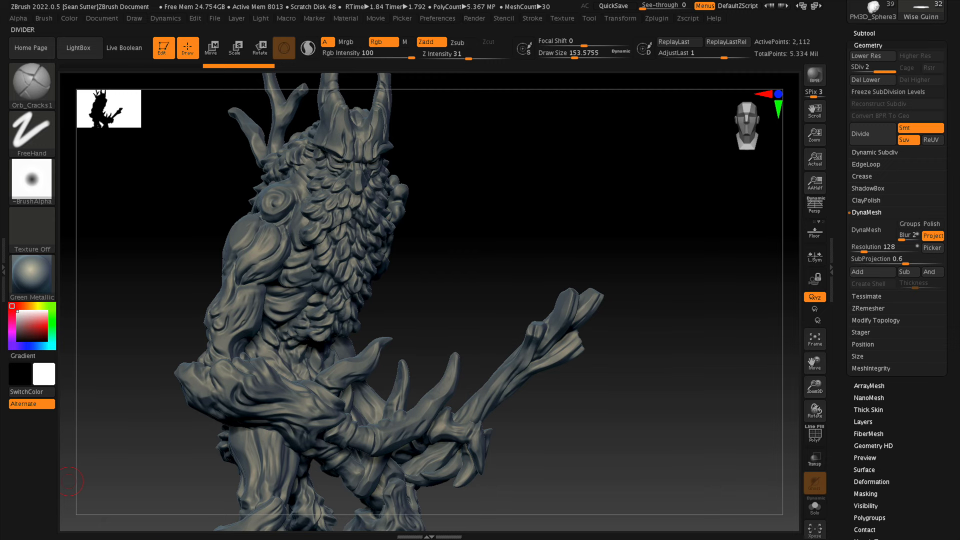
- Select the forearm piece, adjust its elbow with the Move brush, and reduce the draw size to about 158
left_click(427, 233, "alt")
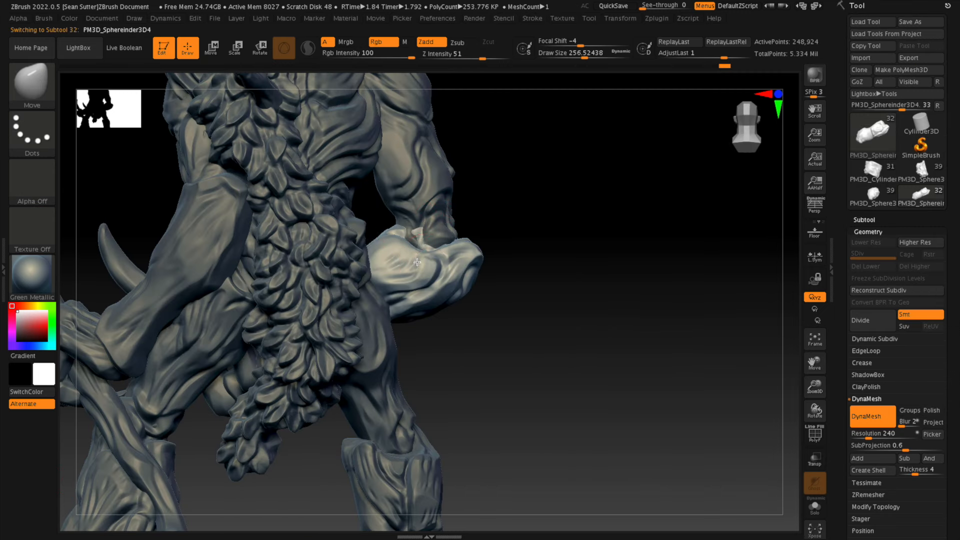
left_click_drag(417, 262, 417, 267)
key("space")
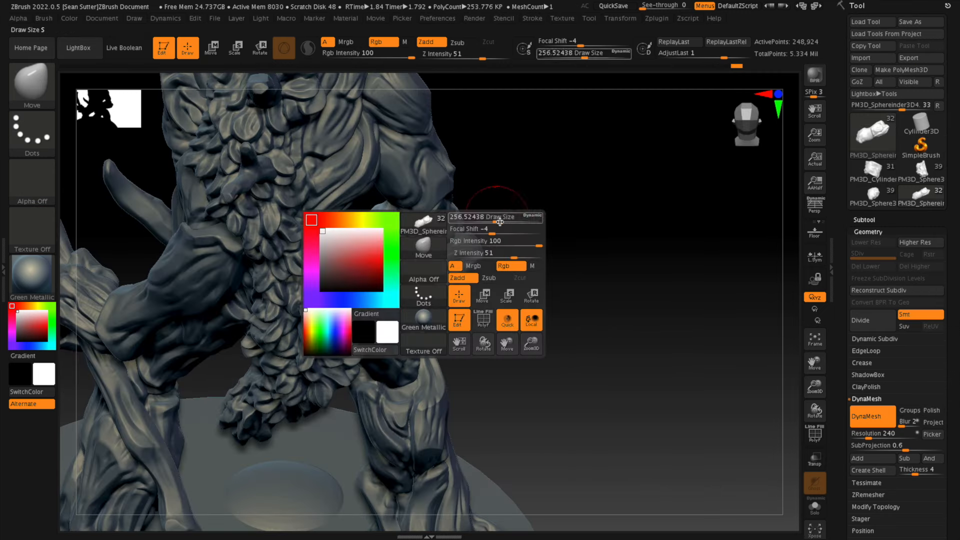
- Flatten the surface around the forearm's elbow with TrimDynamic at a draw size of about 158
key("b")
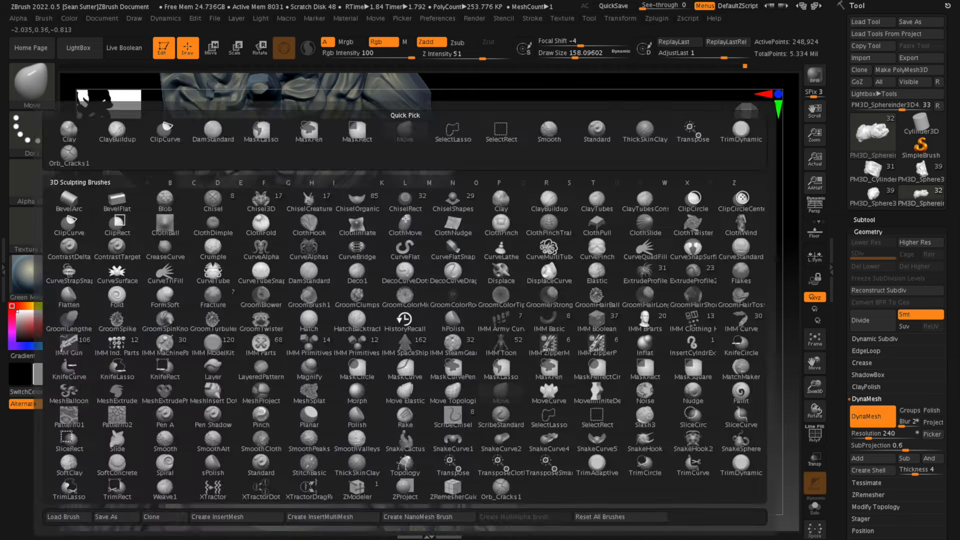
key("t")
key("d")
mouse_move(492, 230)
left_mouse_down()
mouse_move(515, 205)
mouse_move(501, 238)
mouse_move(394, 228)
left_mouse_up()
key("b")
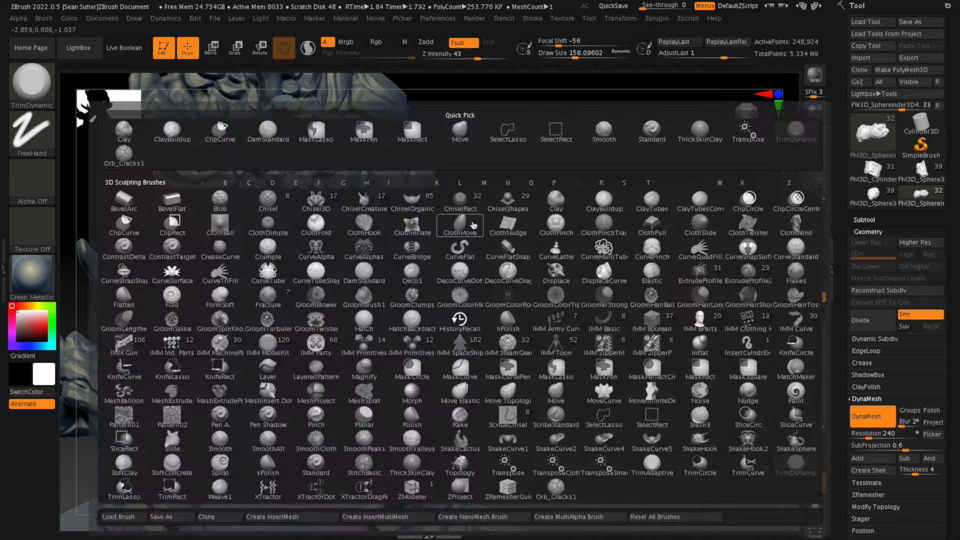
key("Escape")
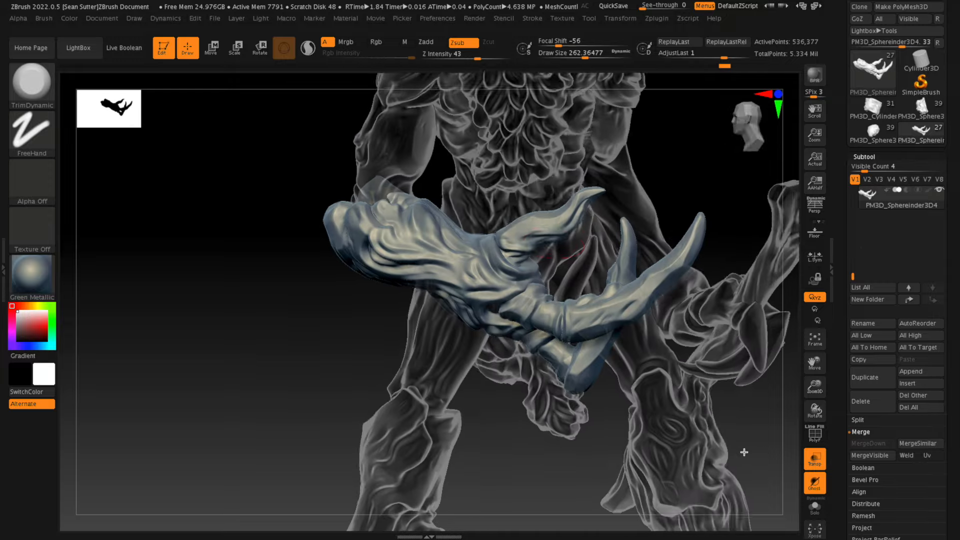
- Select the horned forearm piece in front of the waist and hide it
left_click(625, 307, "alt")
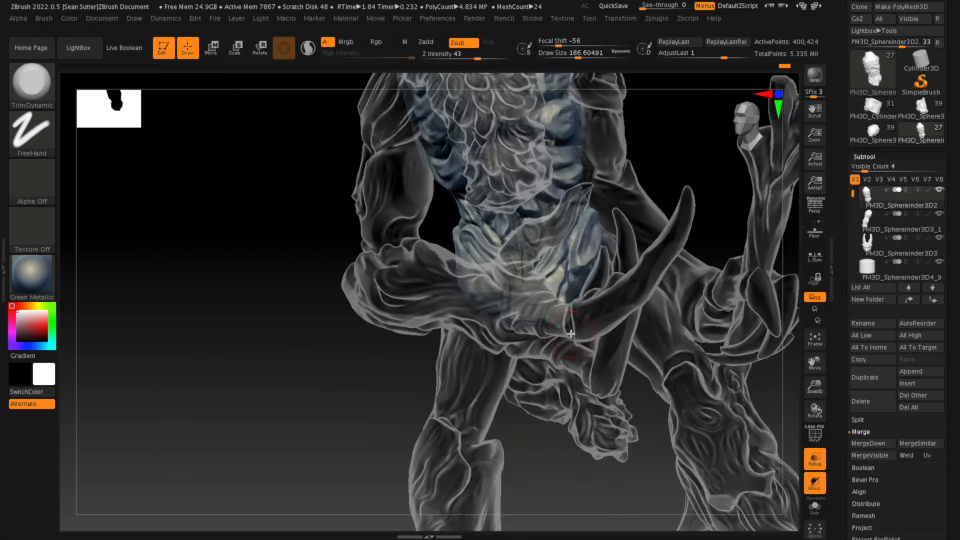
left_click_drag(542, 481, 612, 482)
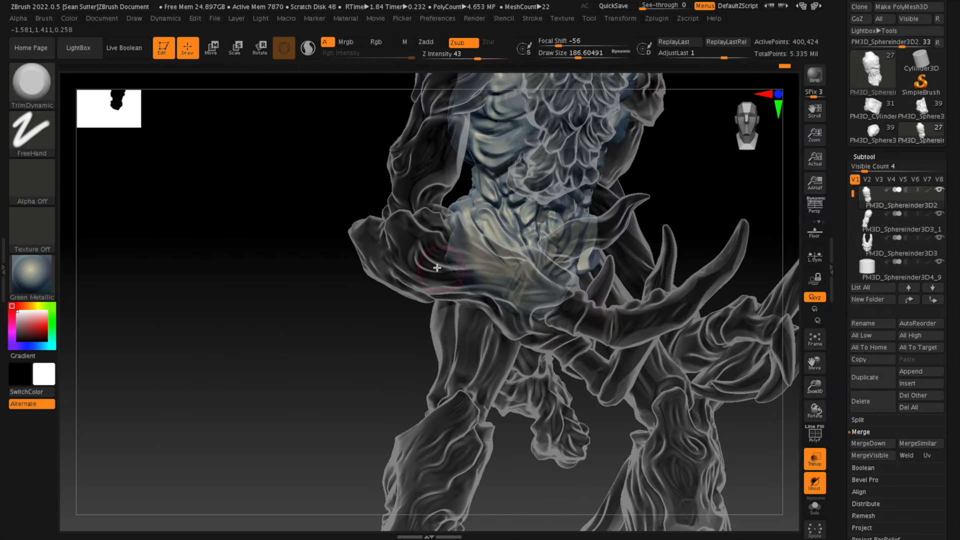
left_click(519, 271, "alt")
left_click(941, 263)
- Turn off transparency, select the torso piece for work on the pelvis, and set the TrimDynamic draw size to about 207
left_click(487, 364, "alt")
left_click_drag(532, 476, 537, 475)
left_click(815, 458)
key("space")
left_click(551, 309, "alt")
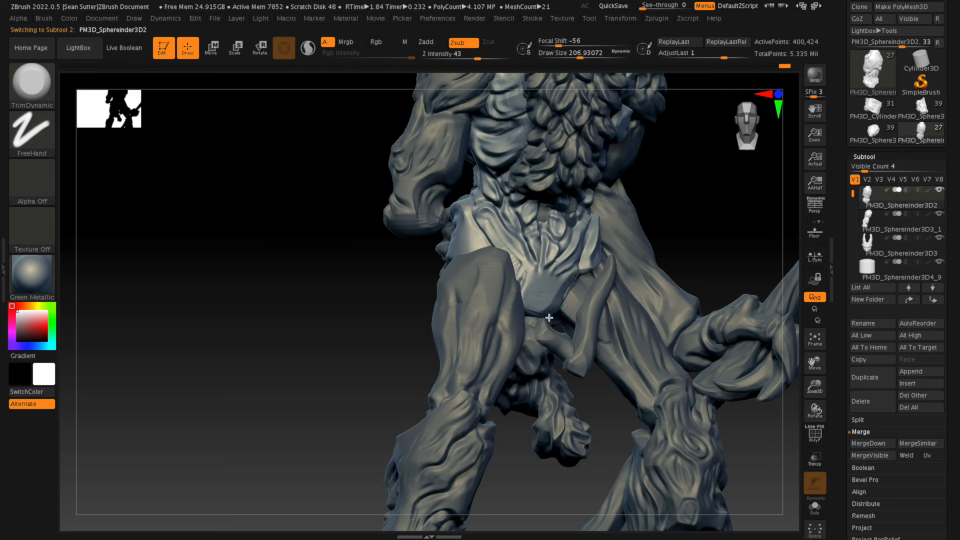
key("3")
mouse_move(521, 465)
left_mouse_down()
mouse_move(499, 469)
mouse_move(508, 464)
left_mouse_up()
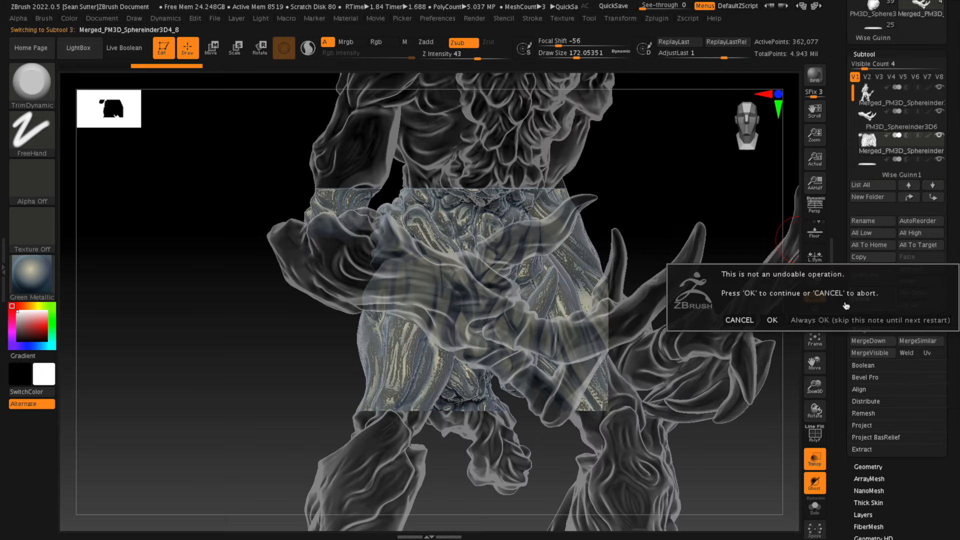
- Delete the merged waist-and-thigh cut-out piece and isolate the horned forearm to view its back side
left_click(714, 320)
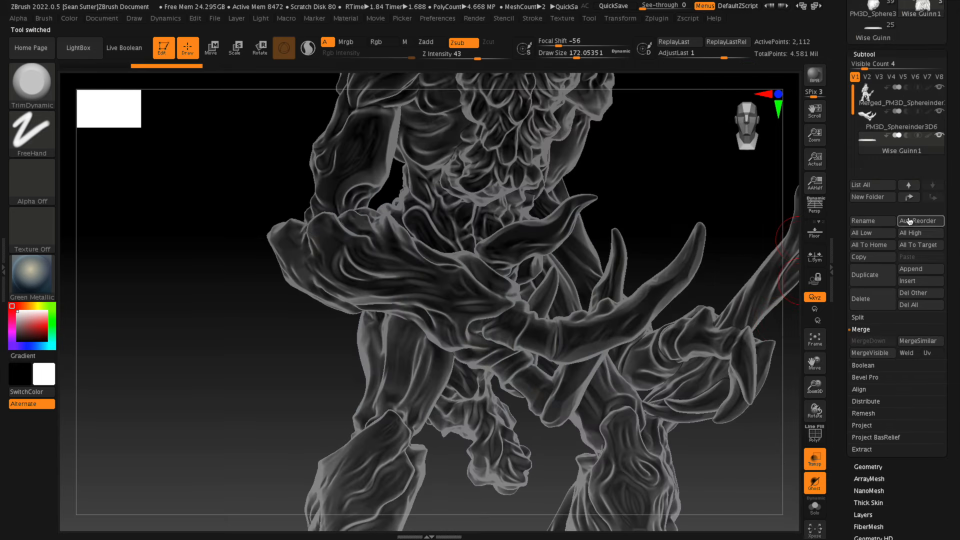
left_click(815, 507)
left_click_drag(759, 395, 683, 338)
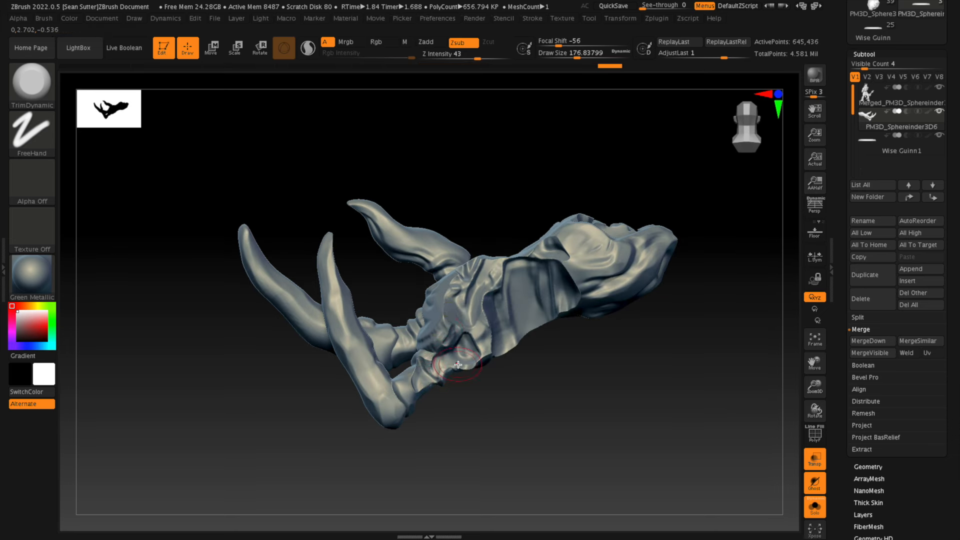
right_click_drag(474, 346, 491, 419)
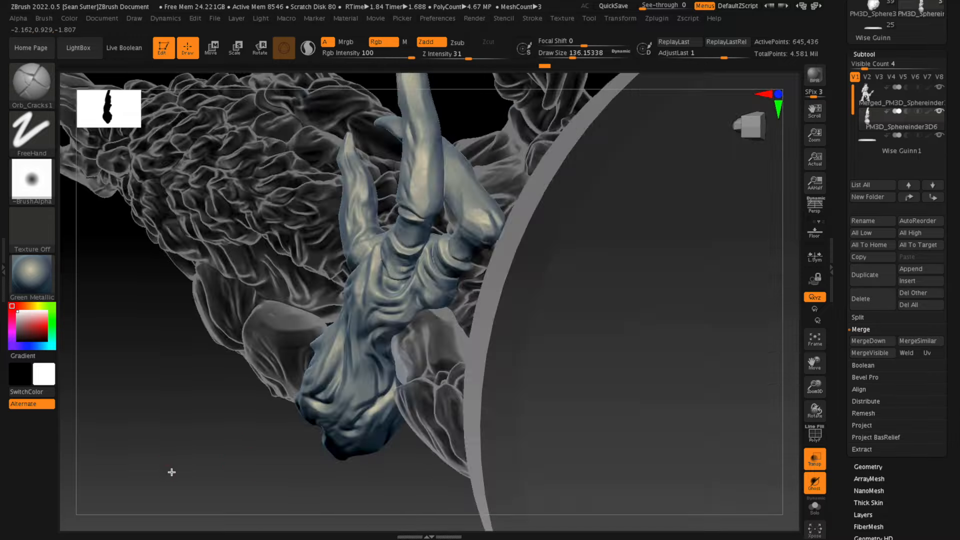
- Flatten the horn-like forms beside the waist with TrimDynamic at a draw size of about 94 and switch to the Orb_Cracks brush
right_click_drag(172, 467, 307, 424)
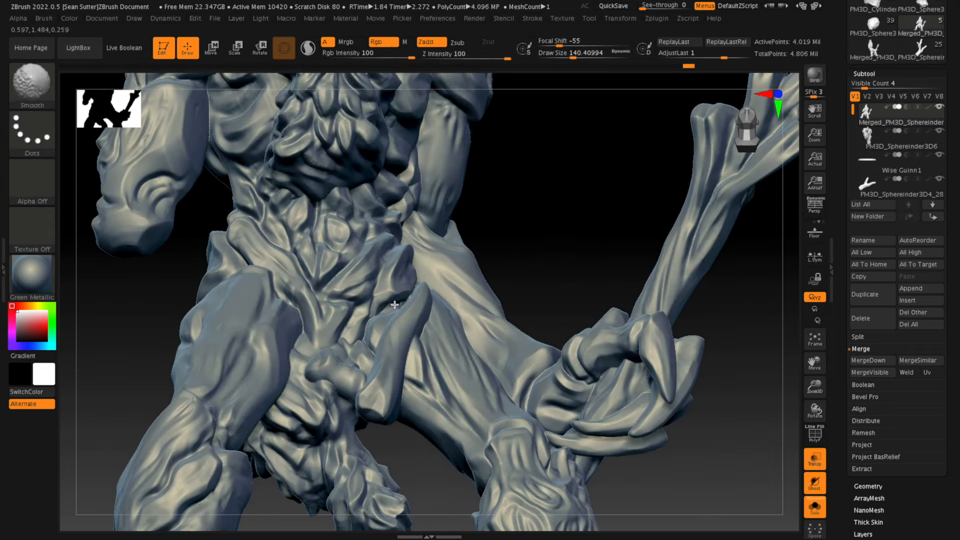
key("space")
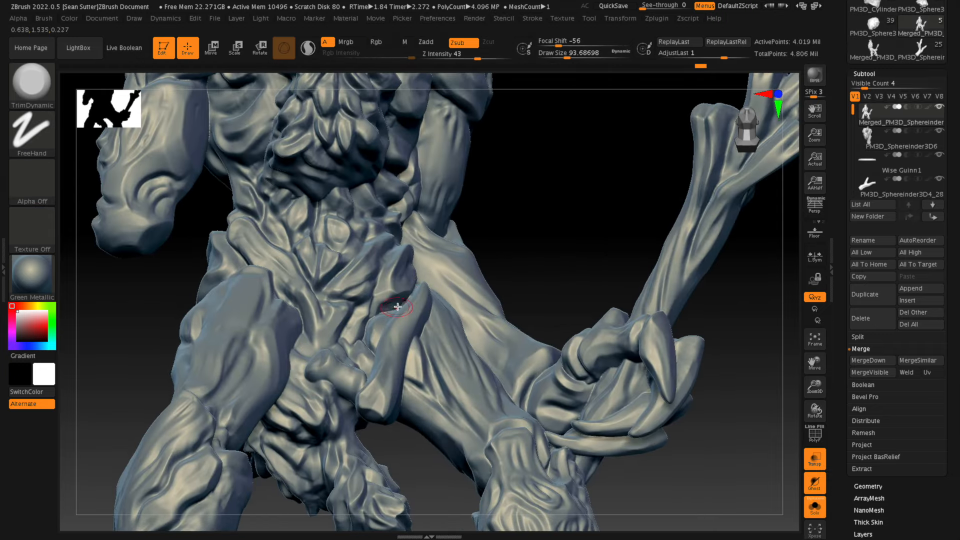
left_click_drag(393, 300, 394, 286)
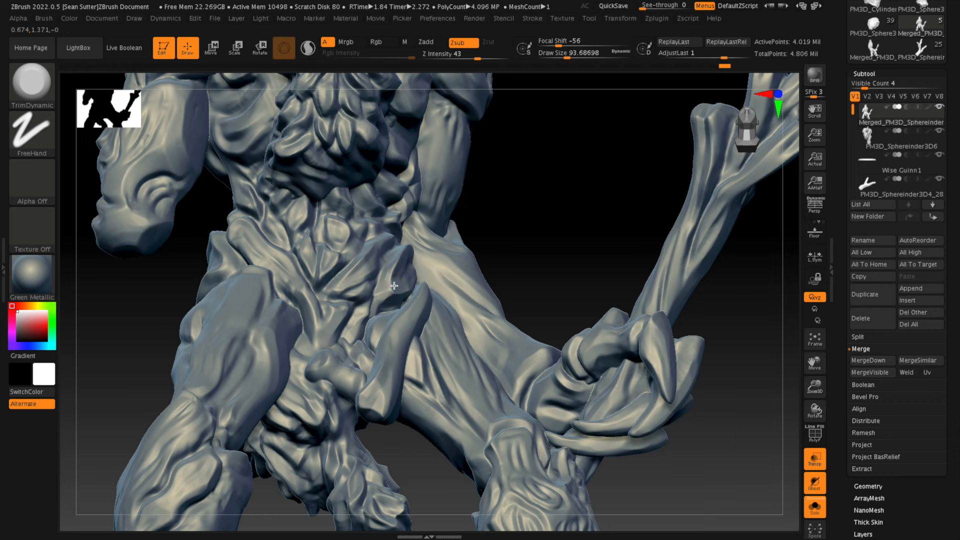
key("b")
key("o")
key("c")
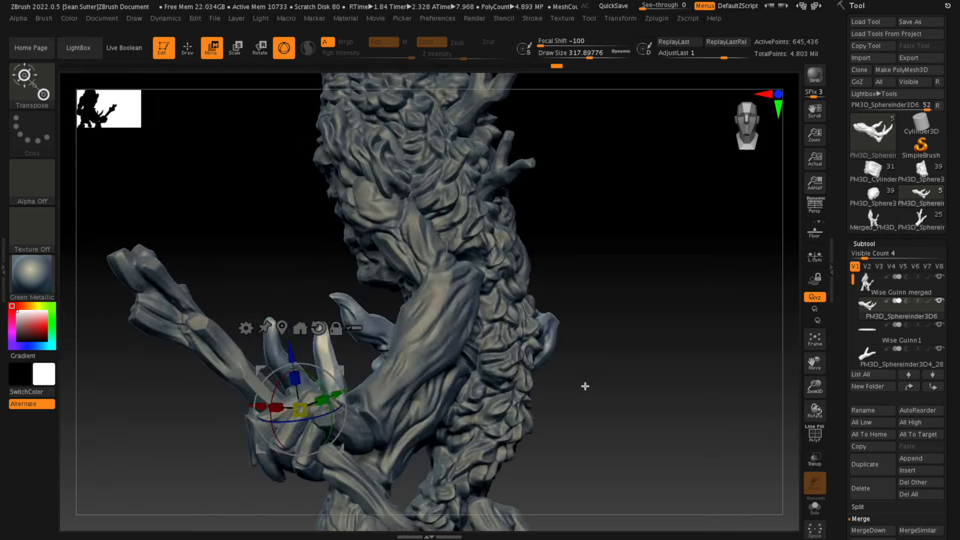
- Lay out the horned forearm and the two loose antlers beside the figure's base
mouse_move(585, 386)
left_mouse_down()
mouse_move(641, 383)
mouse_move(568, 406)
mouse_move(691, 291)
left_mouse_up()
left_click(398, 211)
left_click(375, 201, "alt")
left_click_drag(398, 240, 554, 346)
left_click_drag(568, 441, 563, 458)
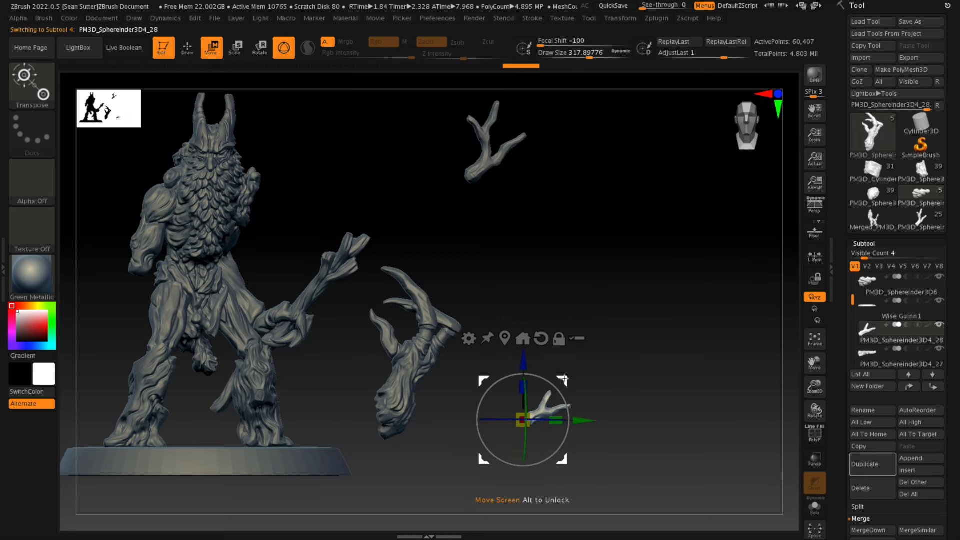
left_click_drag(565, 402, 521, 367)
left_click(491, 161, "alt")
left_click_drag(510, 134, 474, 389)
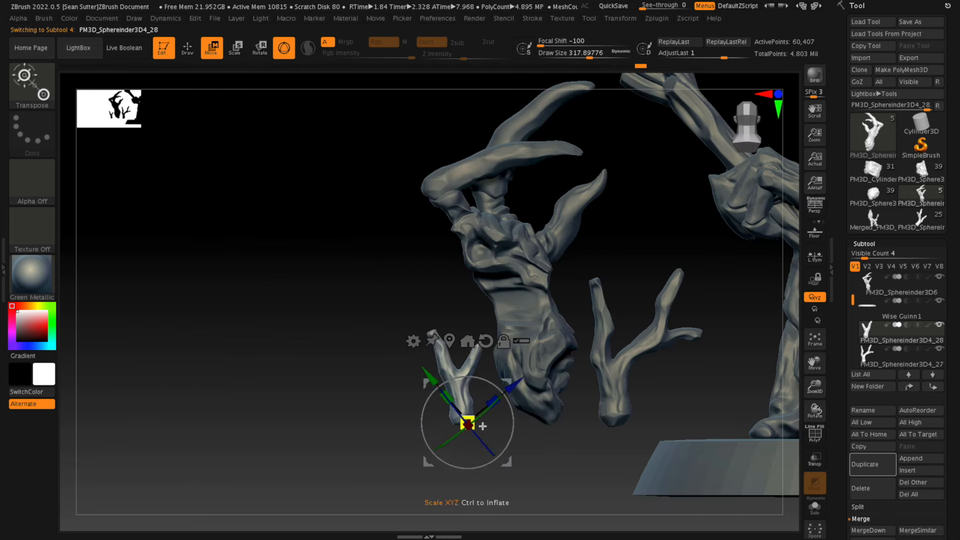
- Rotate and position the two antlers upright on either side of the horned forearm, resetting the gizmo's orientation
left_click_drag(502, 393, 498, 387)
left_click(486, 341, "alt")
left_click_drag(528, 423, 538, 424)
right_click_drag(537, 424, 534, 424)
left_click_drag(539, 423, 534, 420)
left_click_drag(548, 472, 632, 460)
left_click_drag(513, 403, 510, 396)
left_click(491, 341, "alt")
left_click_drag(412, 423, 422, 423)
- Tilt the horned forearm so it sits between the two antlers above the Relicblade tab
left_click_drag(720, 364, 434, 487)
left_click_drag(464, 491, 527, 463)
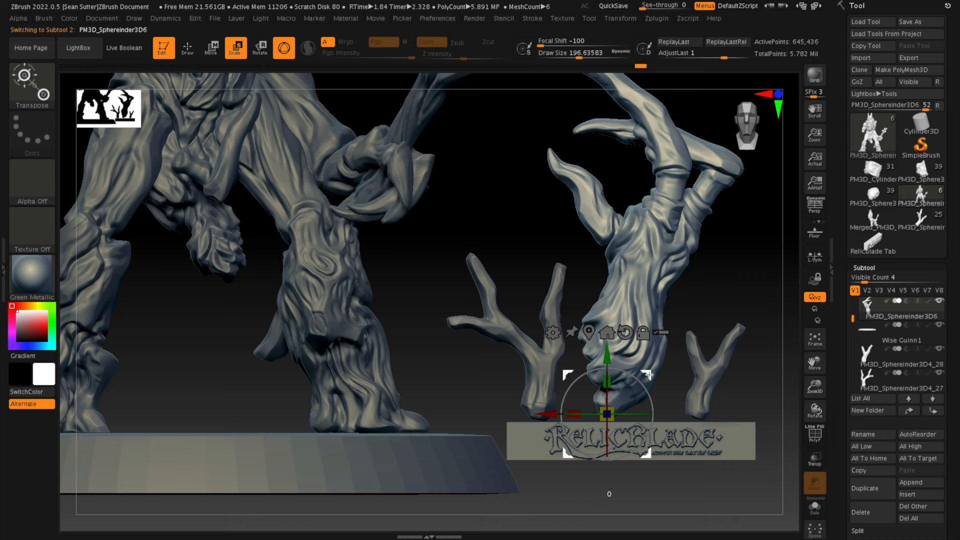
left_click_drag(634, 374, 631, 366)
left_click_drag(627, 380, 630, 389)
left_click_drag(632, 368, 630, 363)
left_click_drag(710, 449, 718, 401)
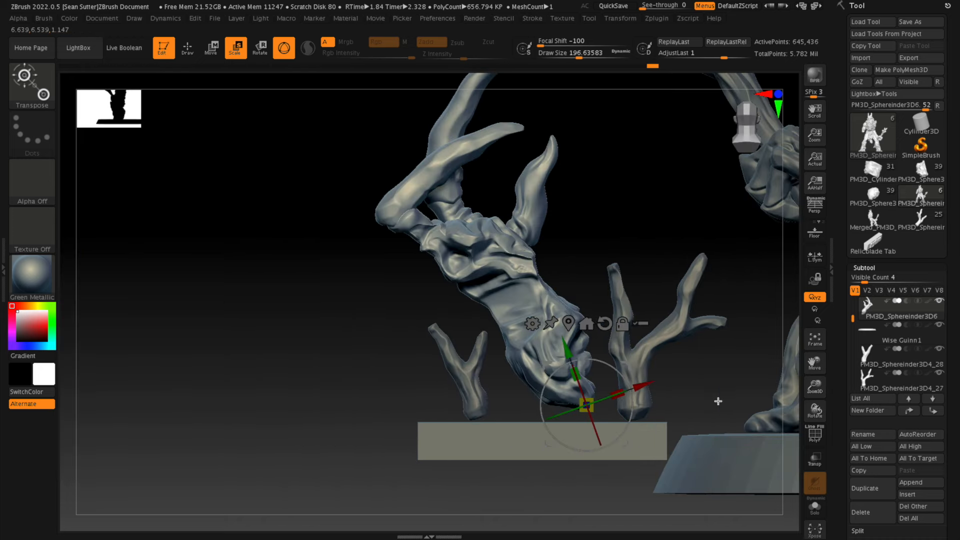
- Select the Relicblade tab and trim its two blank ends close to the logo with ClipCurve
left_click(638, 449, "alt")
left_click_drag(611, 488, 664, 476, "shift")
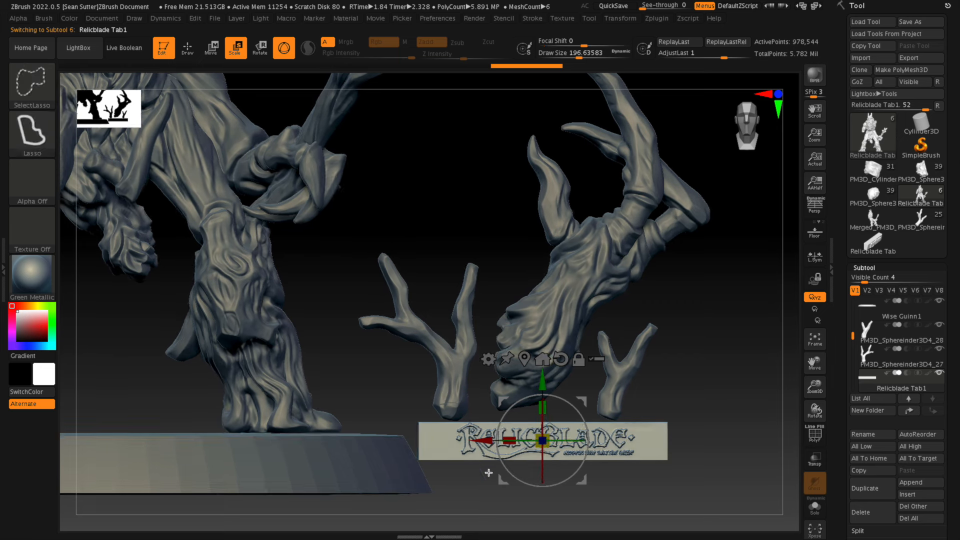
left_click(32, 84, "ctrl+shift")
left_click(93, 95, "ctrl+shift")
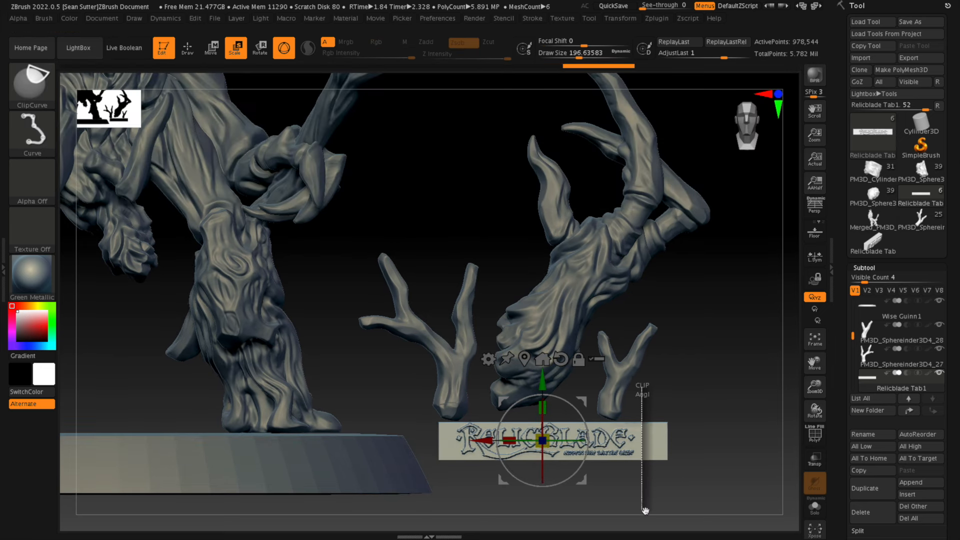
left_click_drag(645, 510, 645, 511, "ctrl+shift")
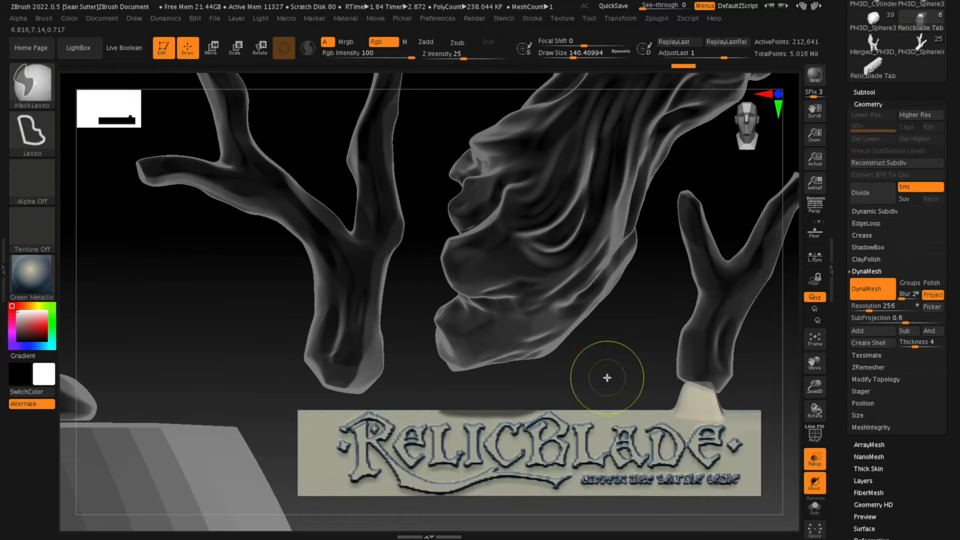
- Pull masked areas of the Relicblade tab's upper edge up into supports reaching the small antler and the horned forearm
key("w")
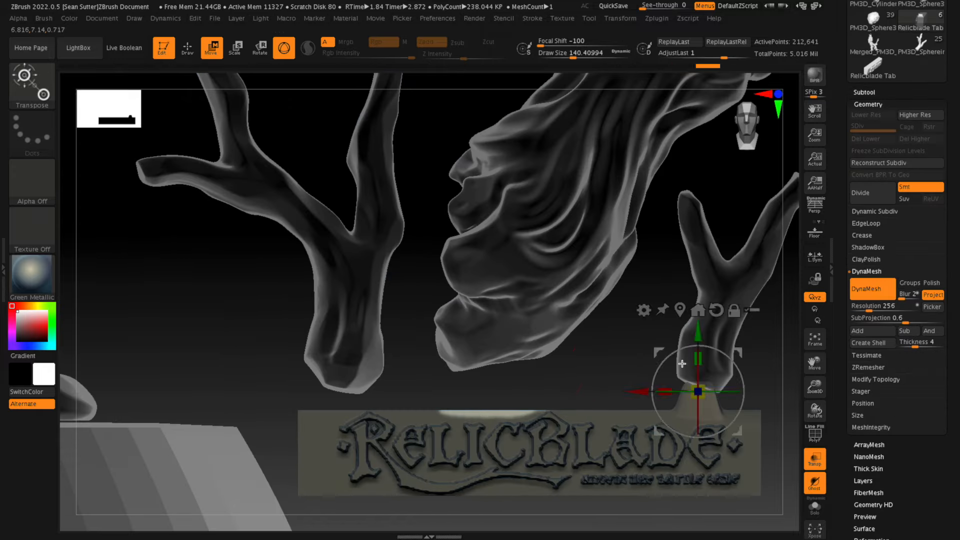
left_click_drag(437, 342, 456, 342)
left_click_drag(700, 310, 585, 315)
left_click_drag(483, 340, 497, 341)
mouse_move(604, 307)
left_mouse_down()
mouse_move(712, 307)
mouse_move(613, 315)
mouse_move(620, 370)
mouse_move(628, 343)
mouse_move(583, 369)
left_mouse_up()
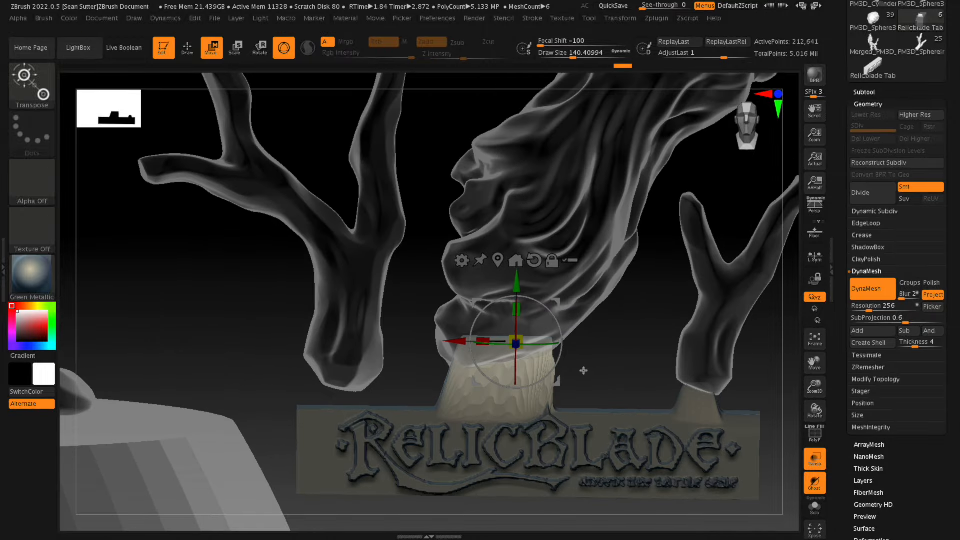
- Check the forearm support's depth and shape it with the TrimDynamic and Orb_Cracks brushes
key("b")
key("t")
key("d")
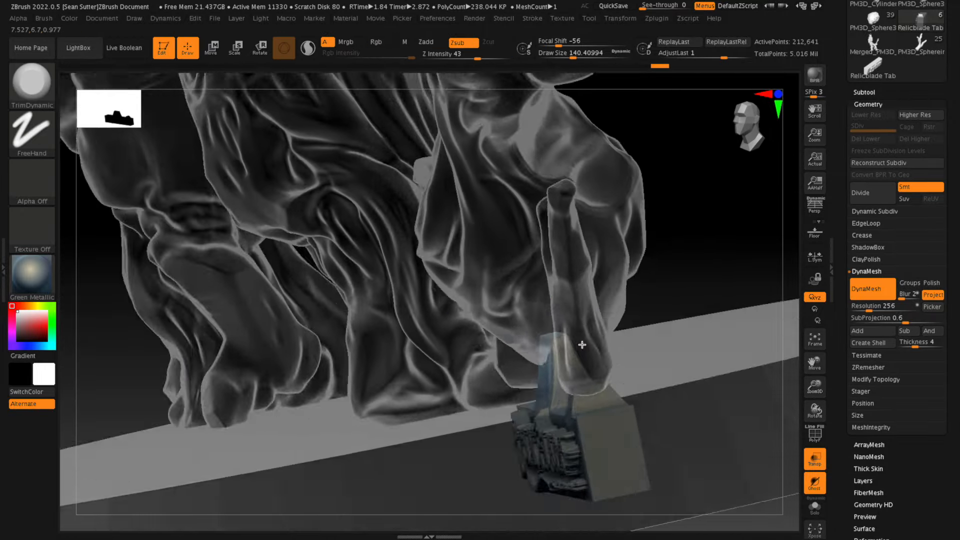
key("w")
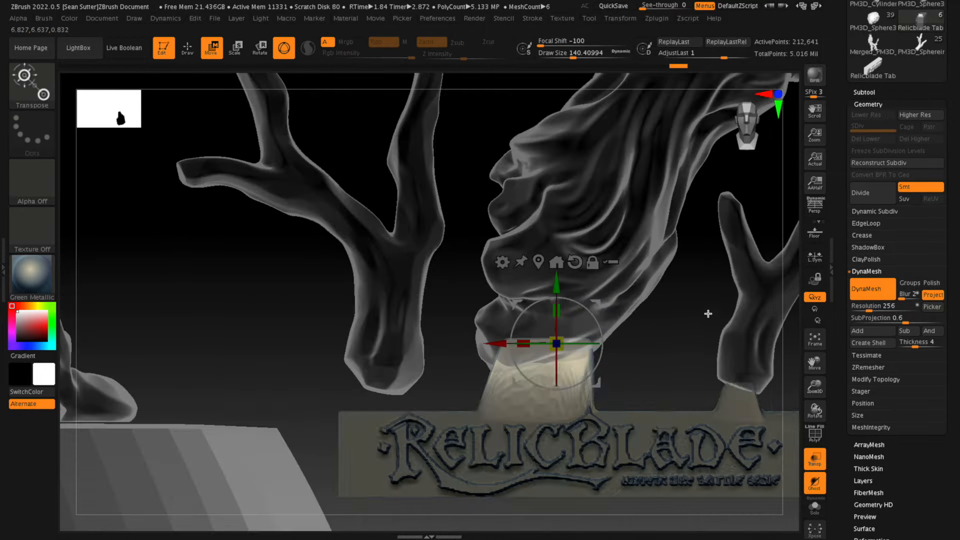
key("b")
left_click(536, 377)
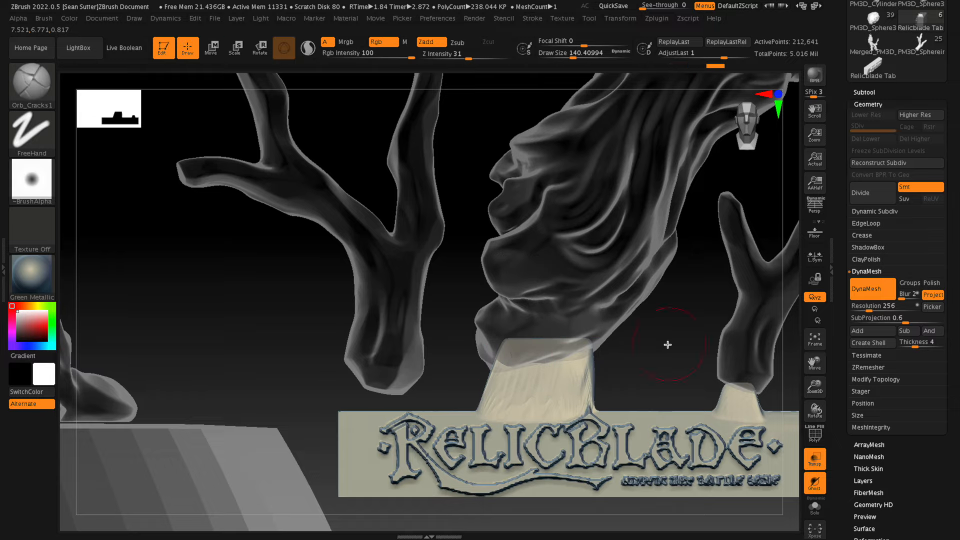
- Mask the tab's upper edge under the large antler and pull it up into a support for that piece
key("ctrl")
mouse_move(494, 378)
left_mouse_down()
mouse_move(604, 360)
mouse_move(520, 369)
left_mouse_up()
left_click_drag(631, 351, 770, 352)
left_click_drag(400, 358, 495, 373)
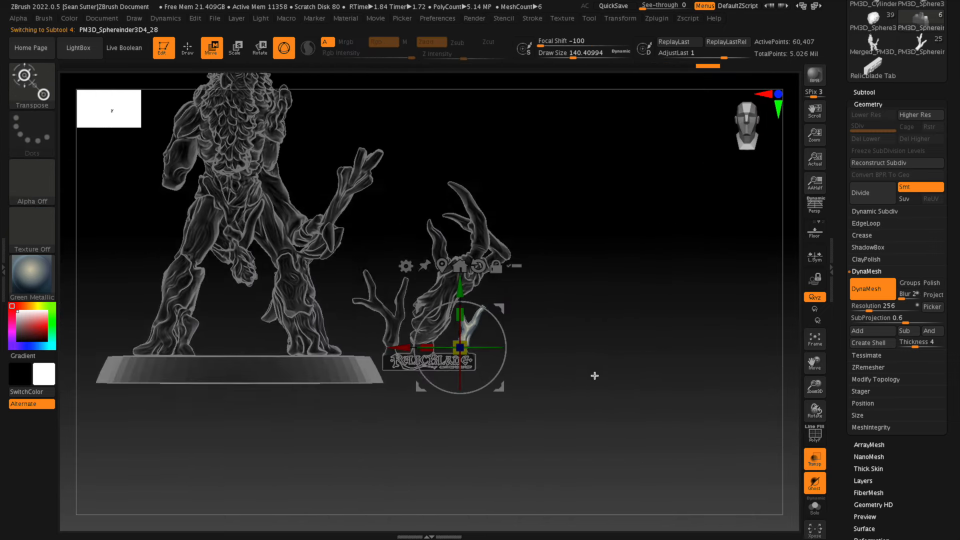
- Reorder the subtools so the small antler and the horned forearm come after the large antler and the Relicblade tab
left_click_drag(595, 375, 628, 399, "alt")
left_click(864, 92)
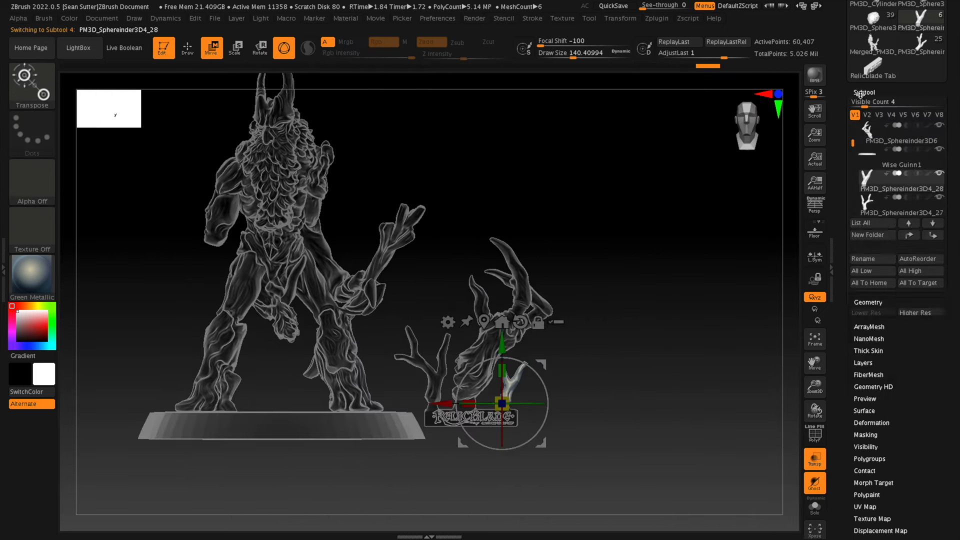
double_click(932, 236)
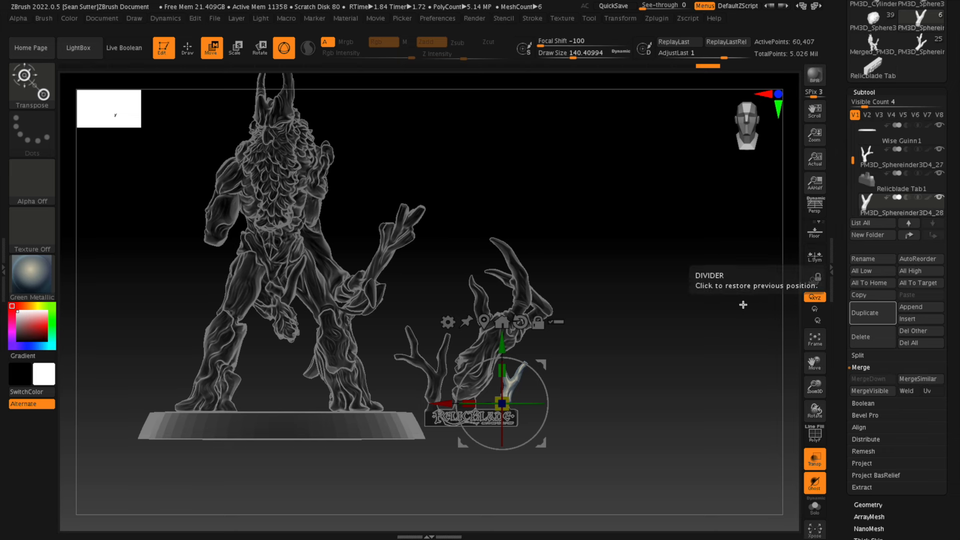
left_click(873, 185)
left_click(490, 353, "alt")
left_click(932, 235, "shift")
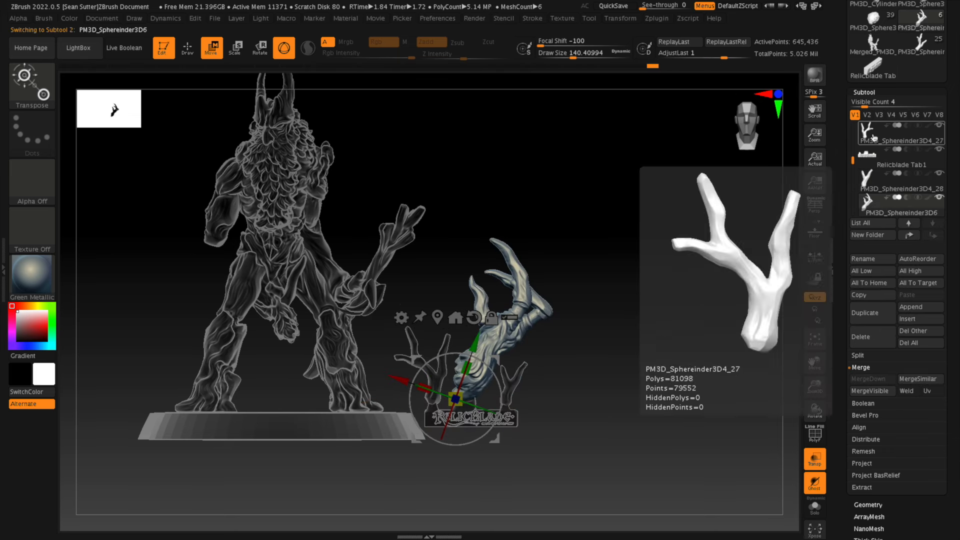
- Merge the large antler down with the Relicblade tab and open the geometry settings for remeshing the loose parts
left_click(900, 134)
left_click(882, 378)
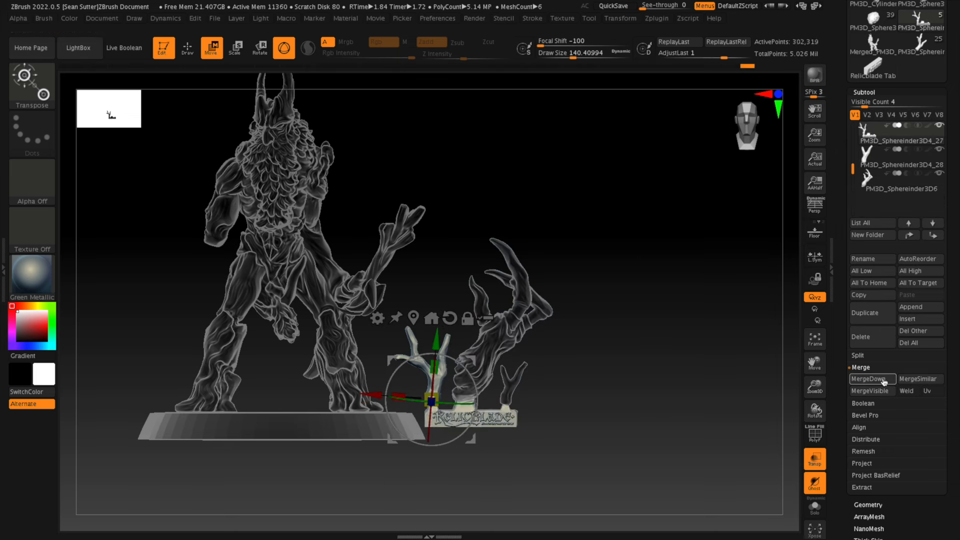
left_click(870, 504)
left_click_drag(621, 362, 665, 413, "ctrl")
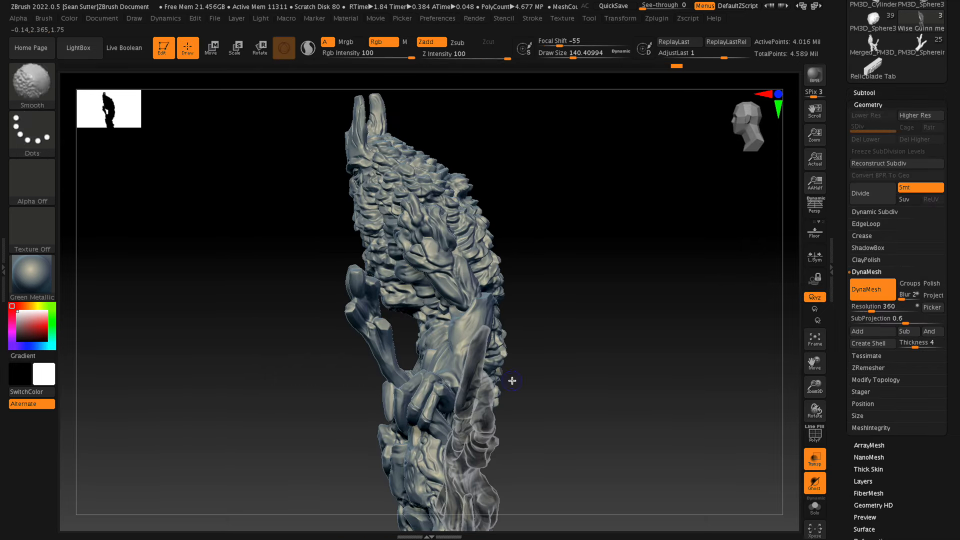
- Flatten the hair clumps at the side of the head beside the eye with TrimDynamic at a draw size of about 94
mouse_move(580, 350)
left_mouse_down()
mouse_move(636, 370)
mouse_move(550, 385)
mouse_move(567, 373)
mouse_move(642, 363)
mouse_move(634, 347)
mouse_move(620, 358)
mouse_move(548, 317)
mouse_move(567, 418)
mouse_move(570, 264)
mouse_move(527, 313)
mouse_move(511, 287)
mouse_move(410, 219)
mouse_move(521, 266)
left_mouse_up()
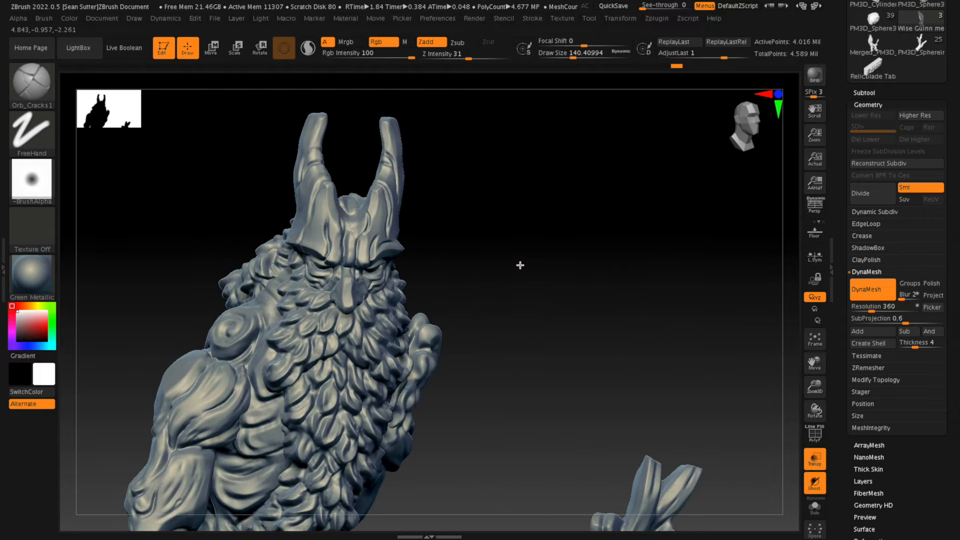
key("b")
key("t")
key("d")
key("space")
mouse_move(500, 163)
left_mouse_down("alt")
mouse_move(520, 216)
mouse_move(554, 221)
mouse_move(619, 173)
mouse_move(332, 226)
left_mouse_up("alt")
mouse_move(489, 222)
left_mouse_down()
mouse_move(581, 191)
mouse_move(339, 233)
mouse_move(494, 243)
left_mouse_up()
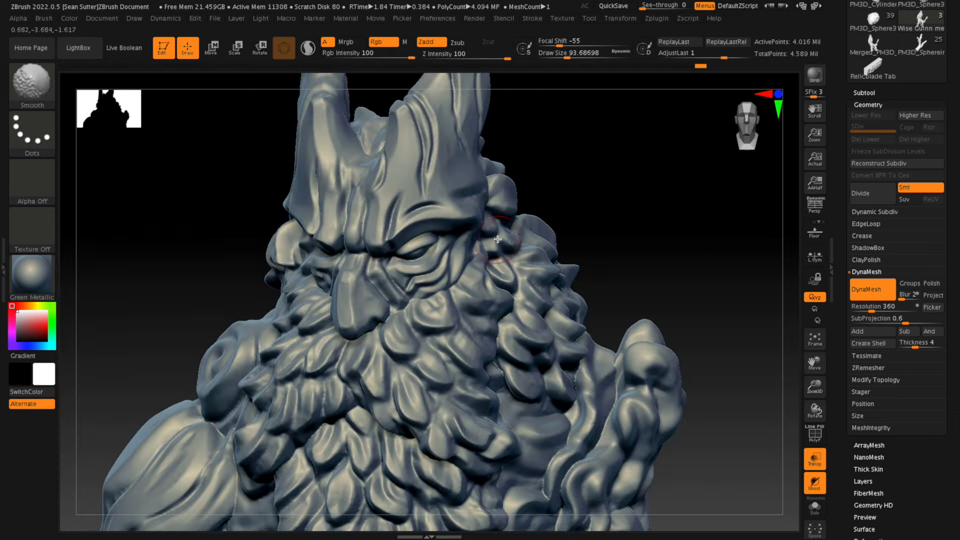
mouse_move(659, 165)
left_mouse_down()
mouse_move(340, 246)
mouse_move(495, 213)
left_mouse_up()
mouse_move(642, 168)
left_mouse_down()
mouse_move(546, 174)
mouse_move(574, 195)
mouse_move(583, 163)
mouse_move(589, 182)
mouse_move(592, 172)
left_mouse_up()
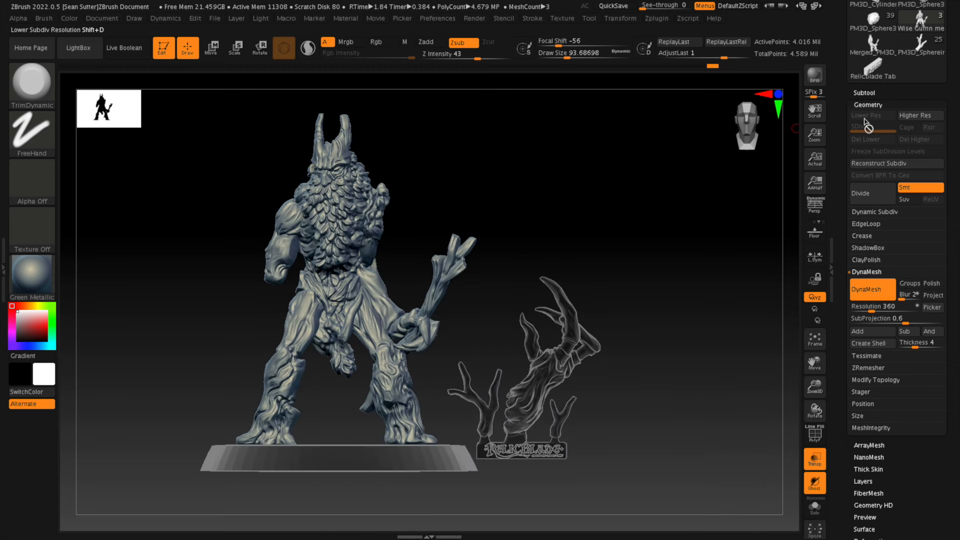
- Save the tool as "Wise Guinn merged.ztl" in the Cursebreaker Paragons folder, replacing the existing file
left_click_drag(841, 128, 839, 242)
left_click(916, 25)
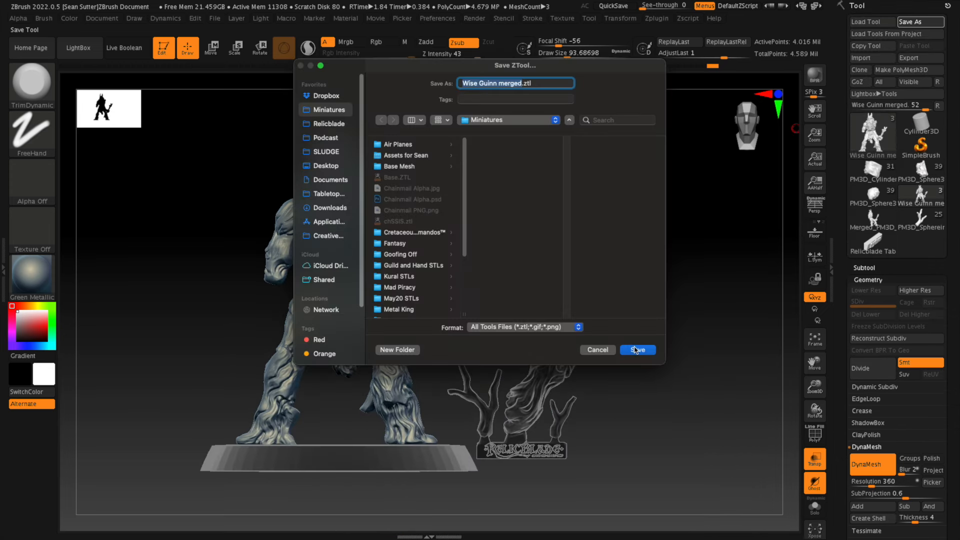
left_click(554, 121)
left_click(542, 201)
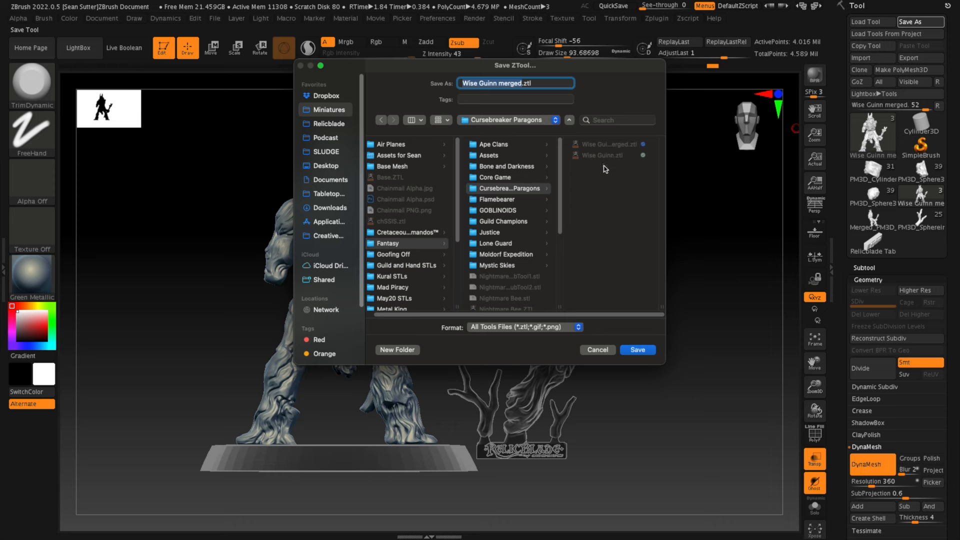
left_click(637, 349)
left_click(515, 275)
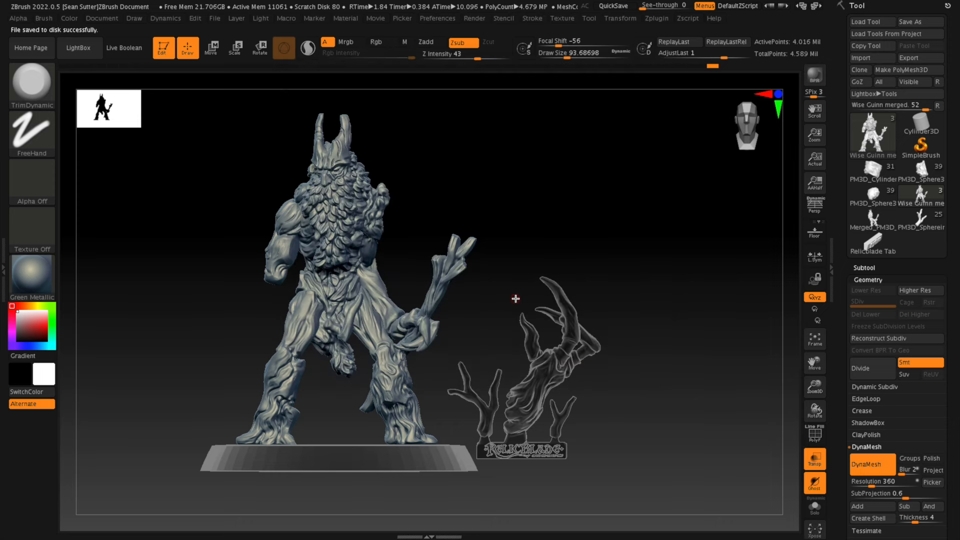
left_click_drag(640, 386, 719, 369)
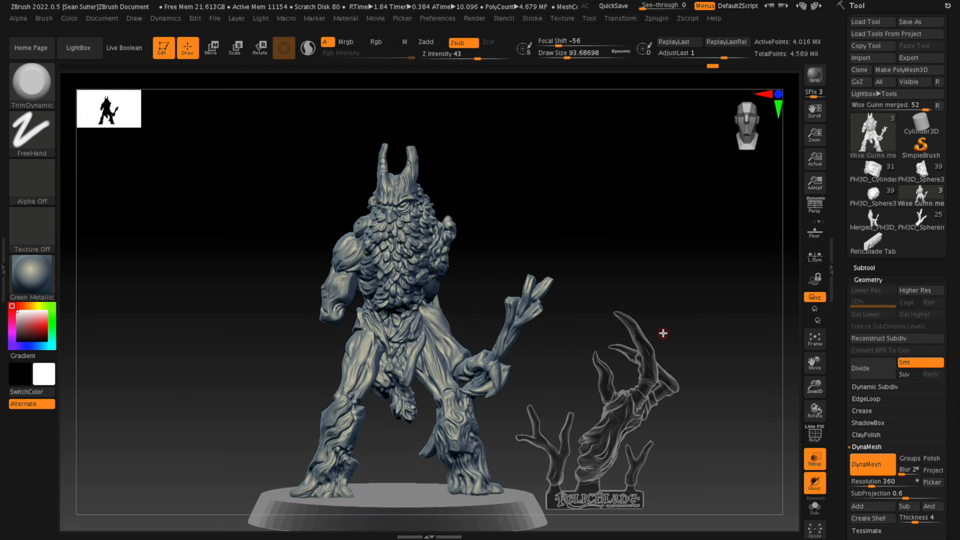